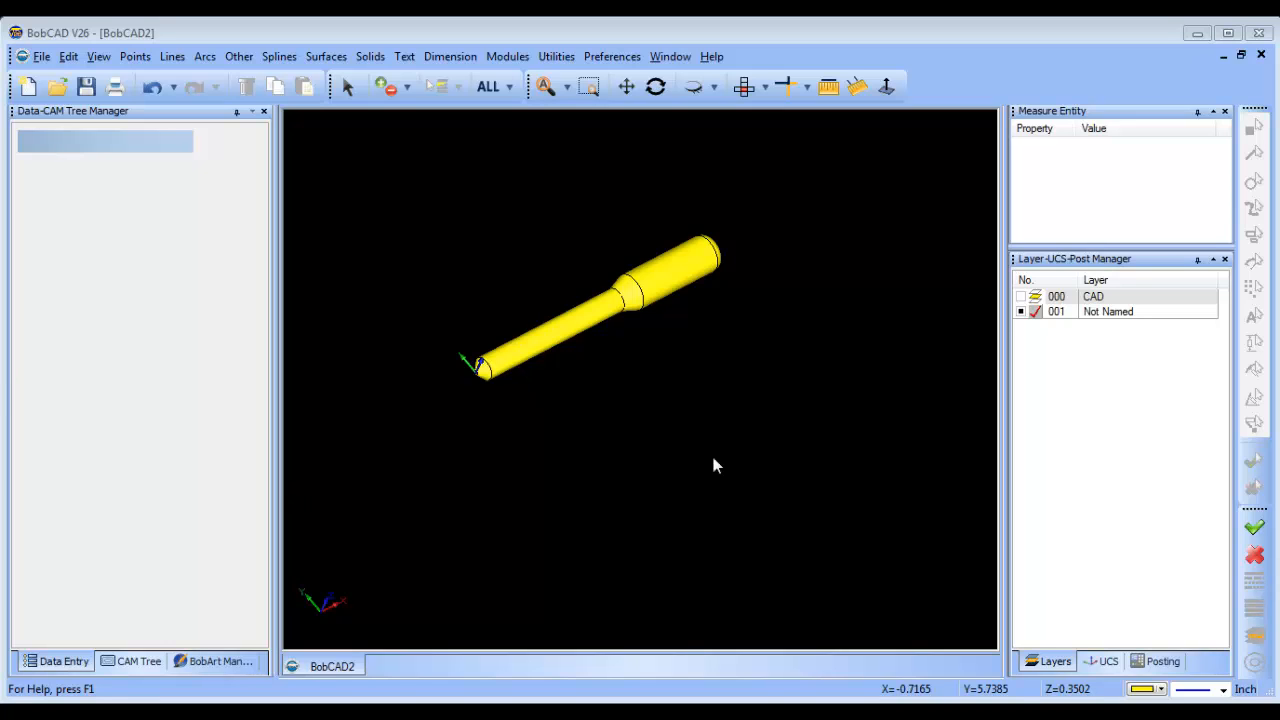
Create a new milling job for the BC_4x_Mill machine and start its stock definition.
middle_drag(695, 400, 632, 397)
scroll(612, 366, up, 2)
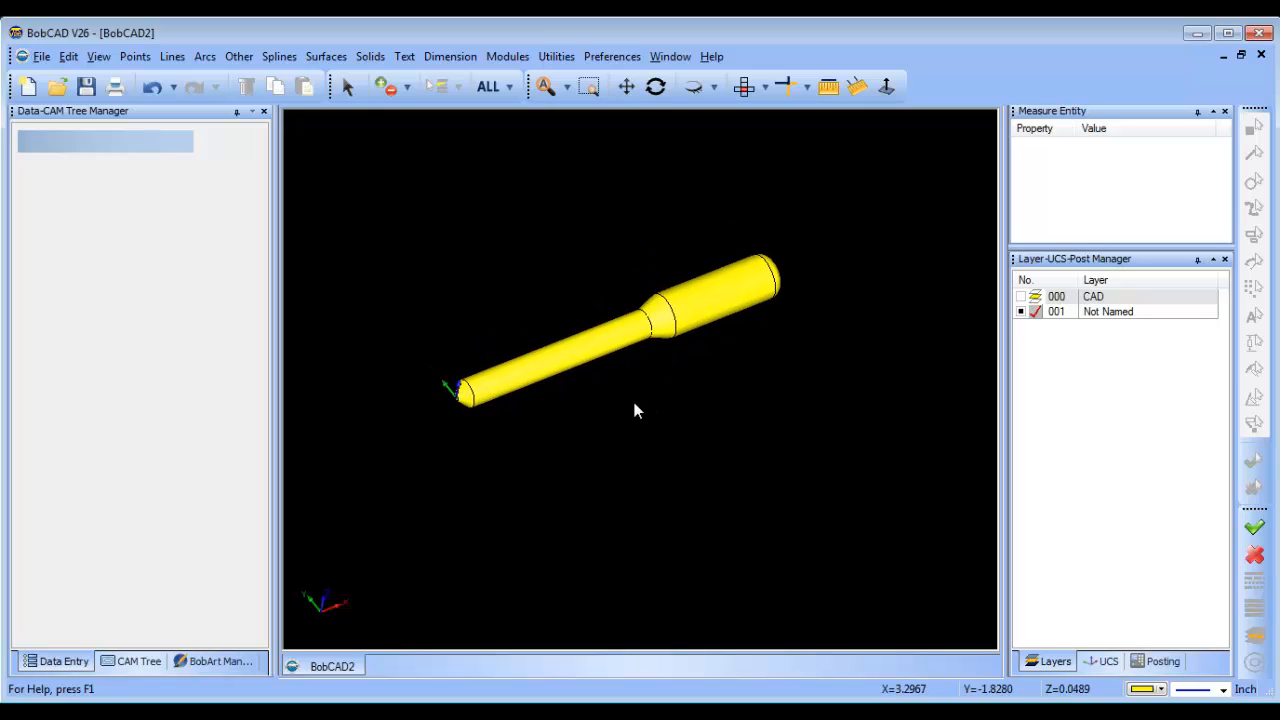
click(131, 662)
right_click(80, 132)
click(105, 143)
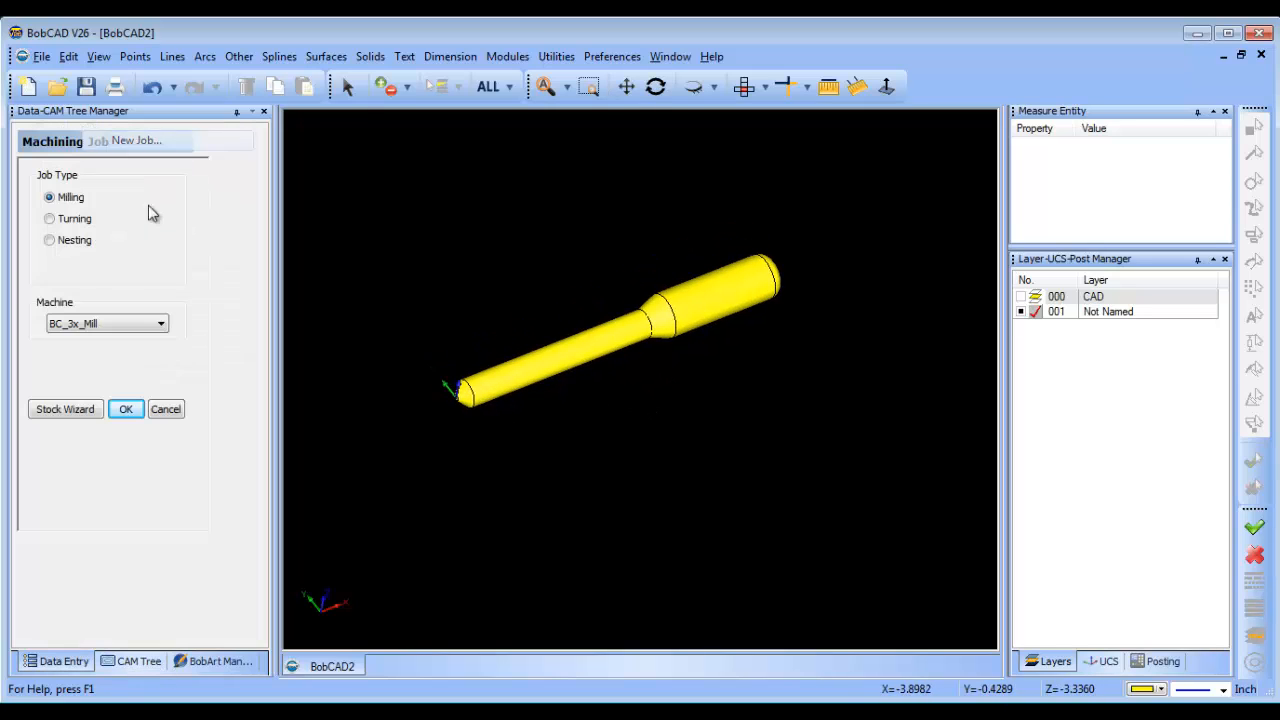
click(108, 325)
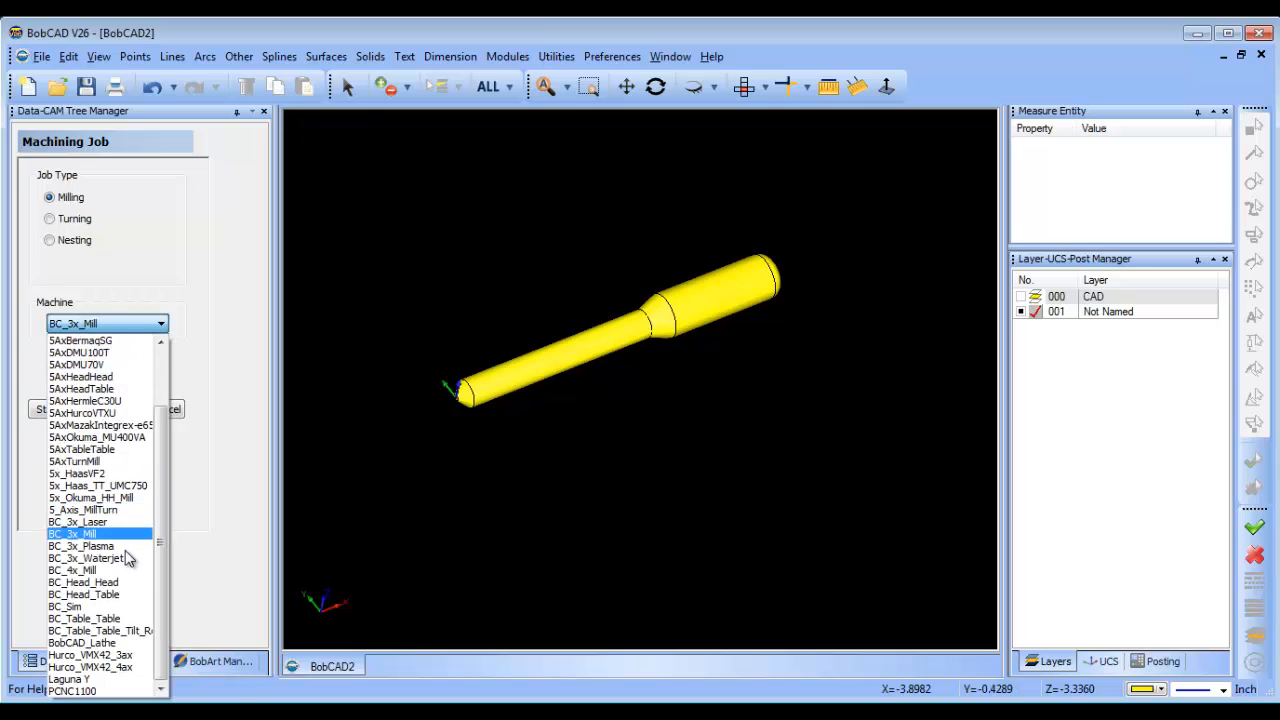
click(130, 570)
click(76, 412)
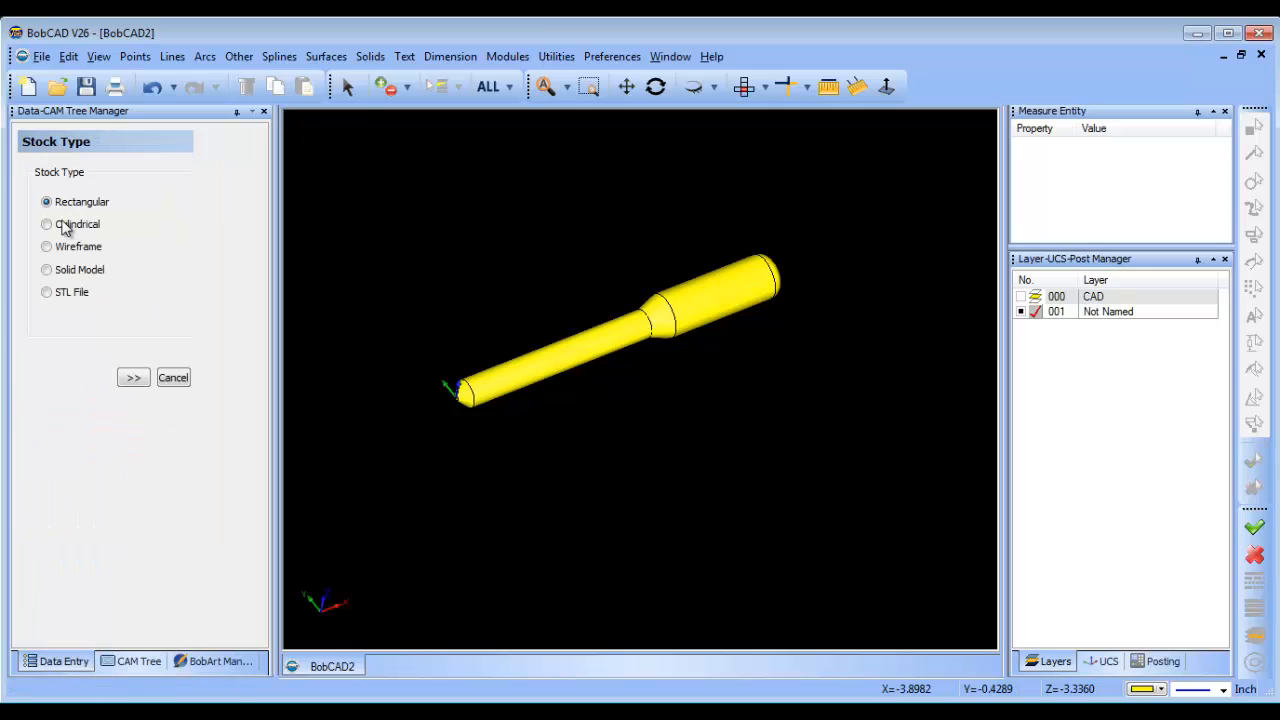
Define cylindrical stock around the shaft with its extrusion direction along the X Axis.
click(64, 228)
click(133, 377)
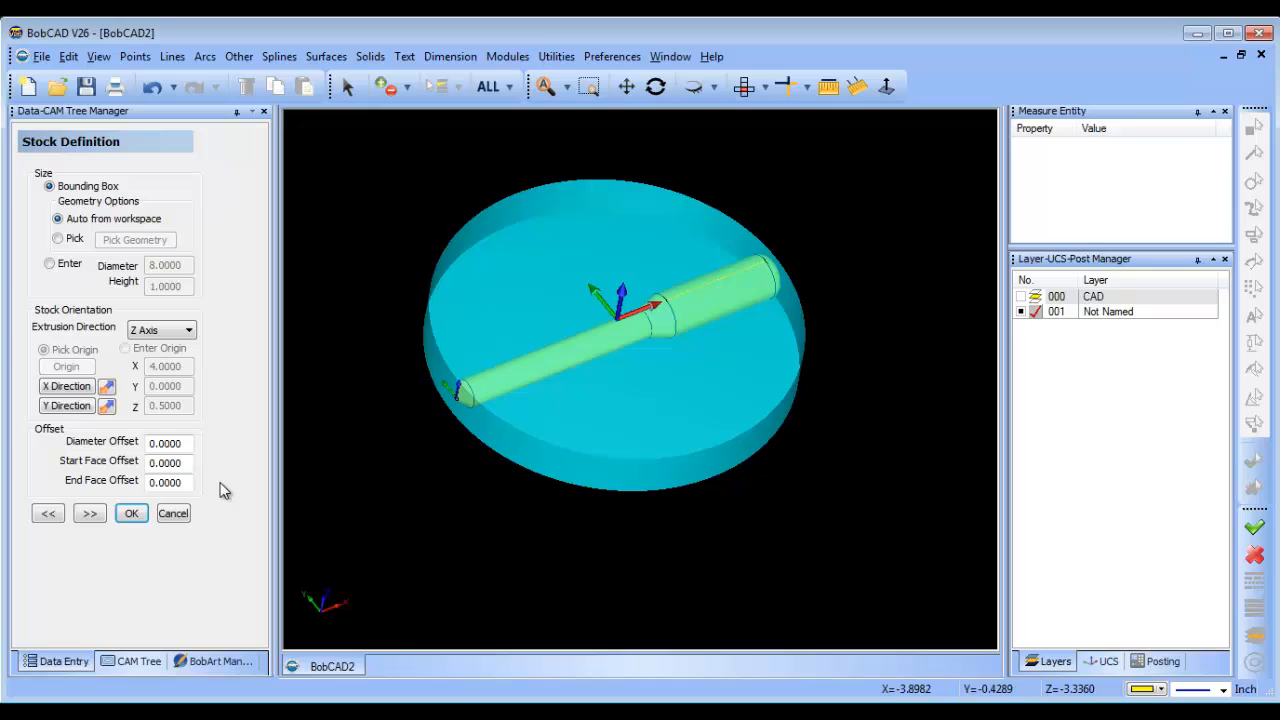
click(168, 330)
click(168, 348)
middle_drag(817, 463, 831, 420)
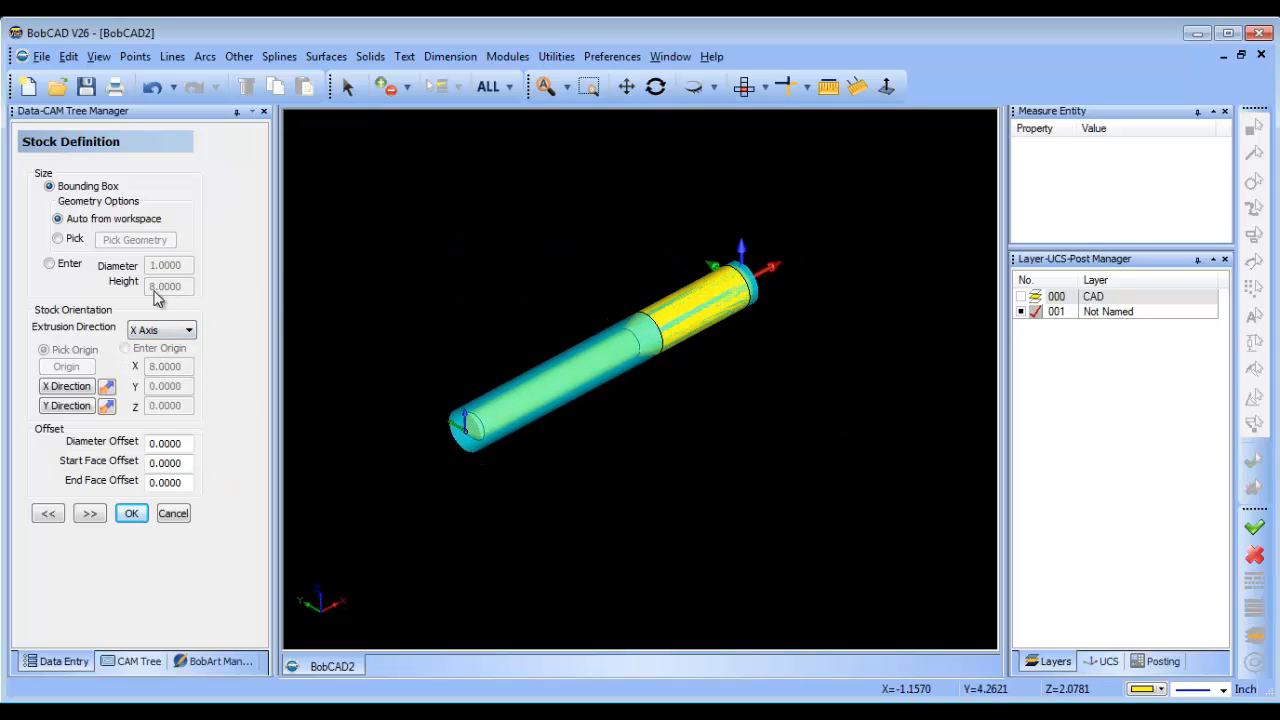
Enter a stock diameter of 1.125 manually instead of using the bounding box, and continue to the machine setup.
click(49, 263)
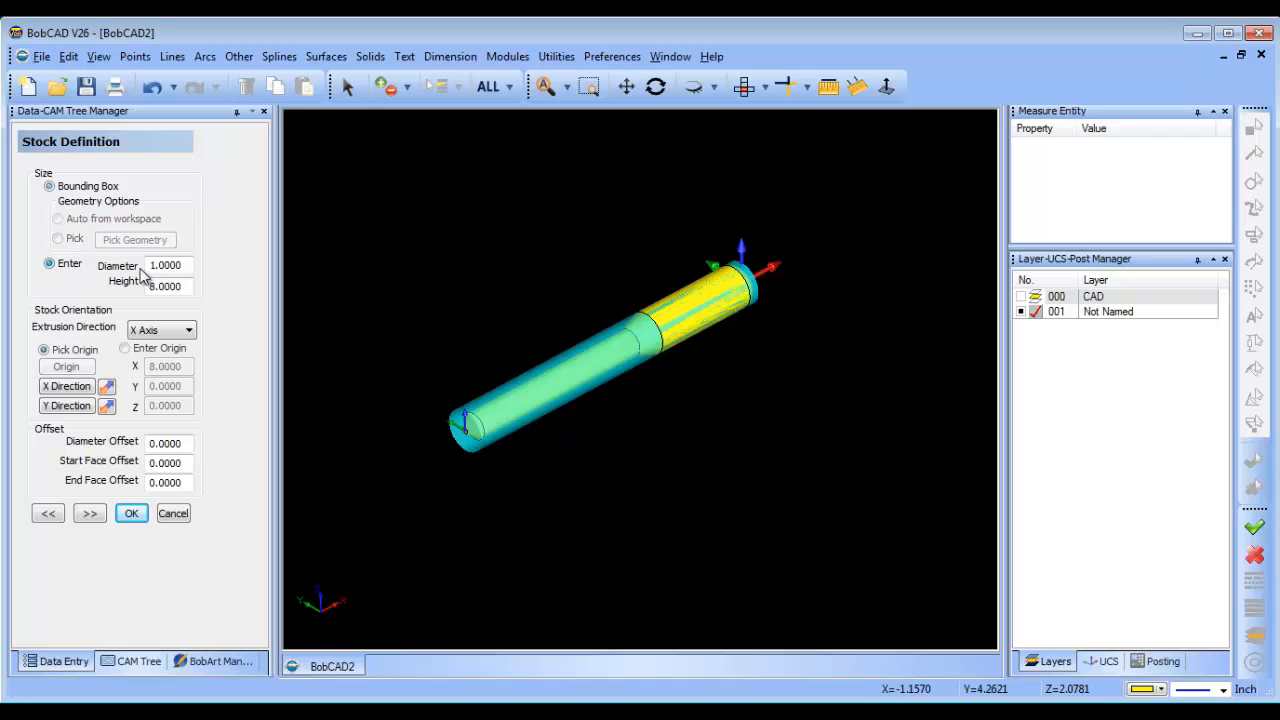
text(1.125)
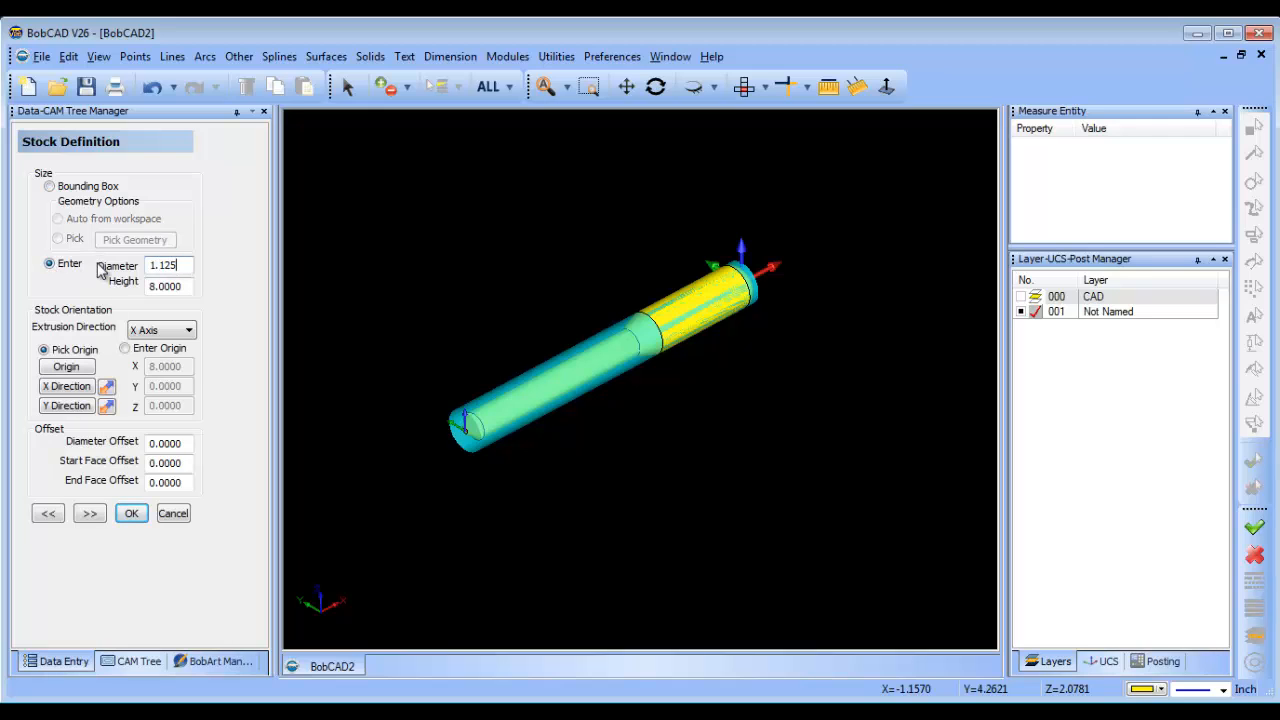
click(185, 287)
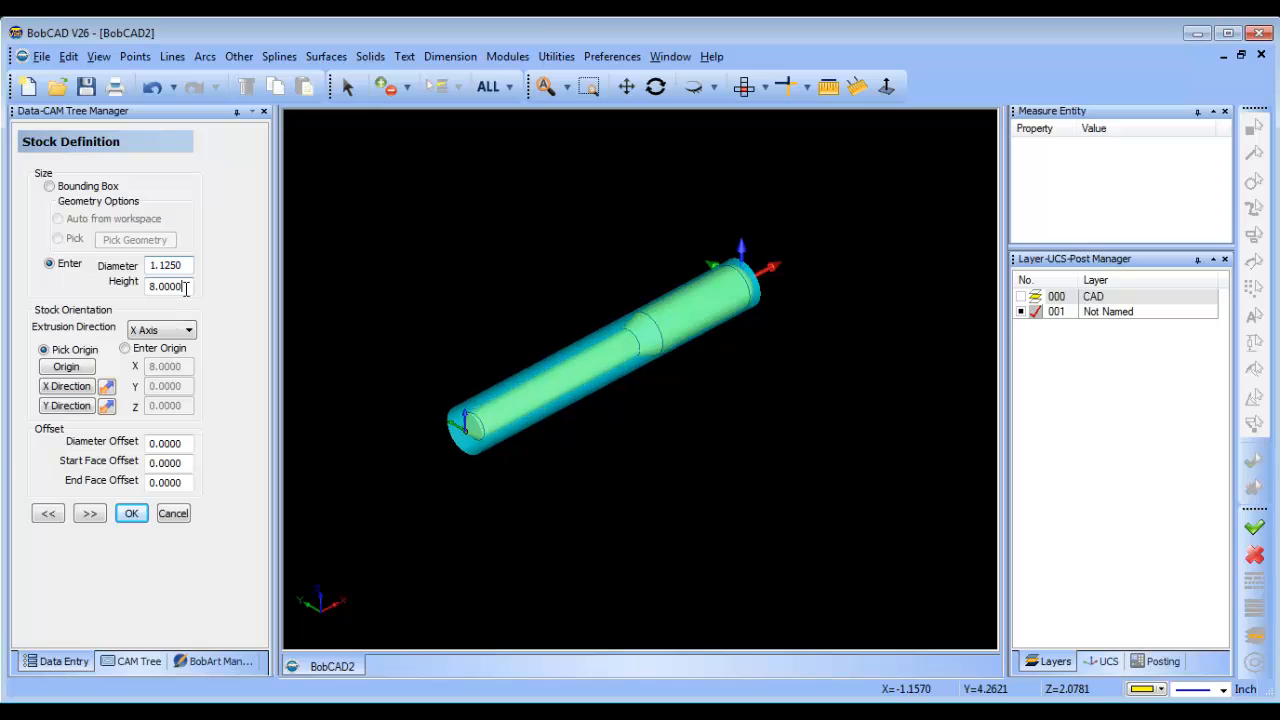
mouse_move(736, 389)
middle_down()
mouse_move(667, 414)
mouse_move(733, 396)
middle_up()
click(81, 516)
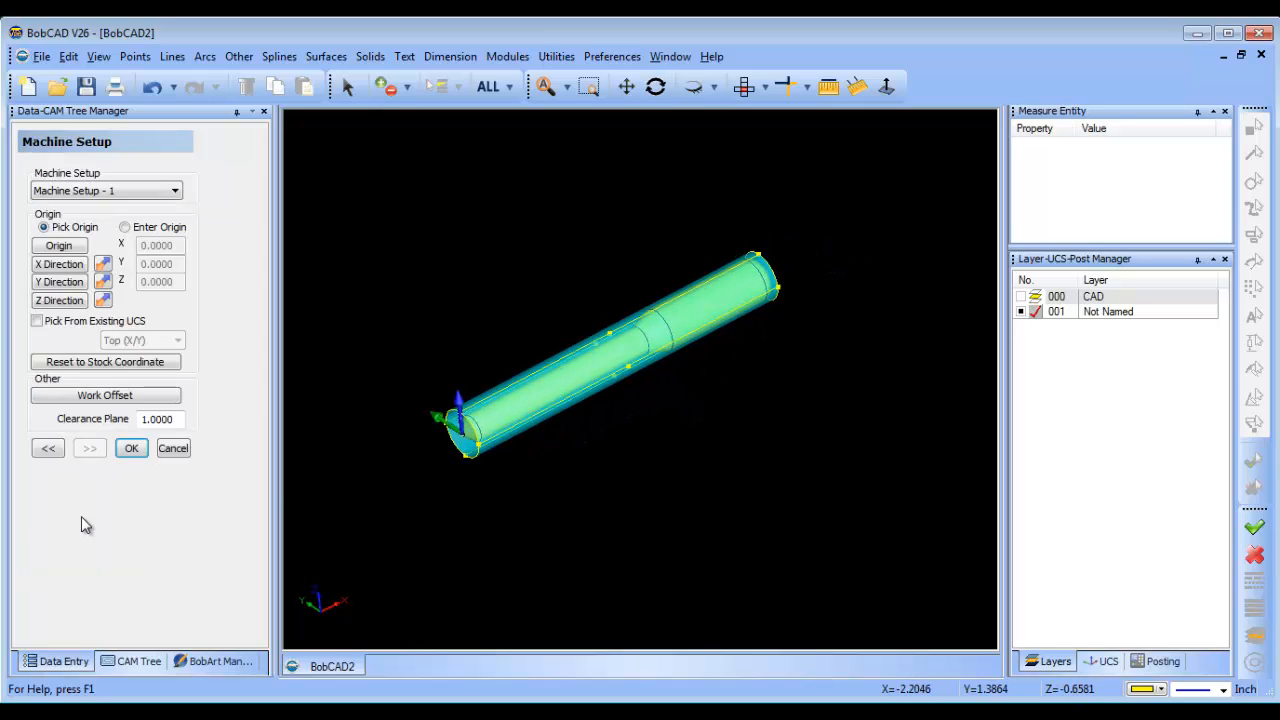
Save the document to the Desktop as a BobCAD file named sample.
middle_drag(565, 478, 646, 447)
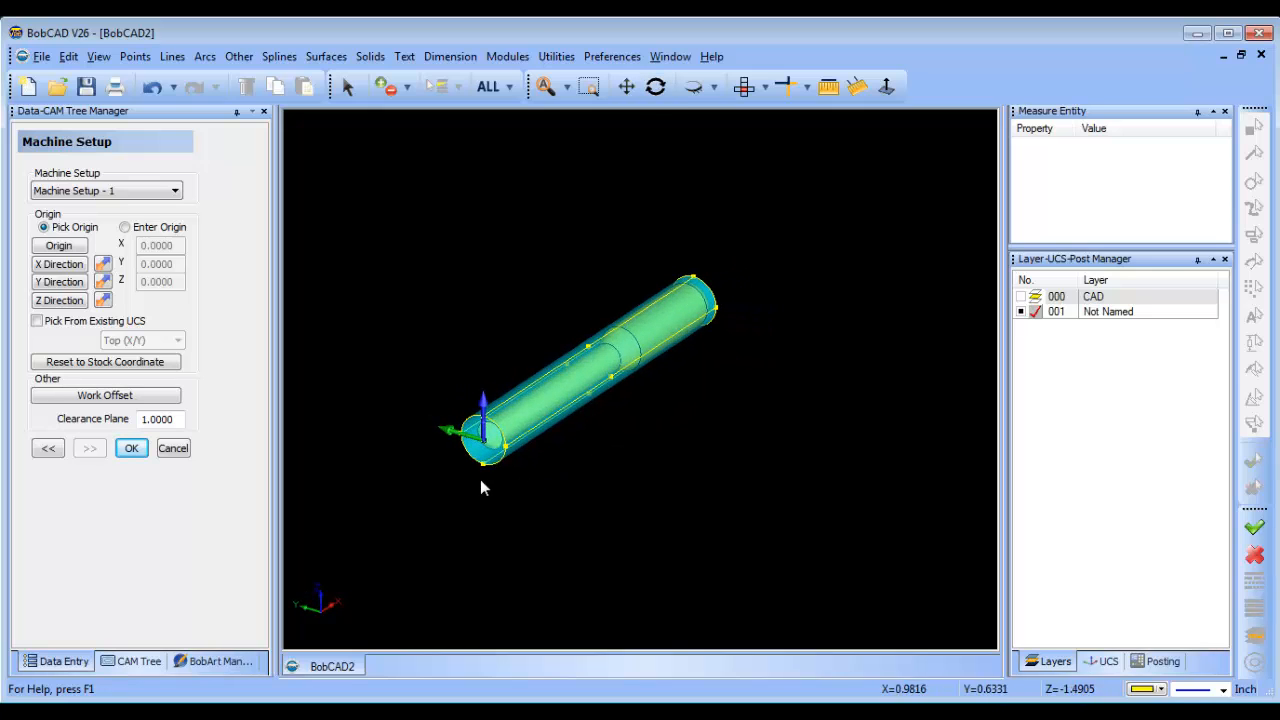
scroll(480, 480, up, 1)
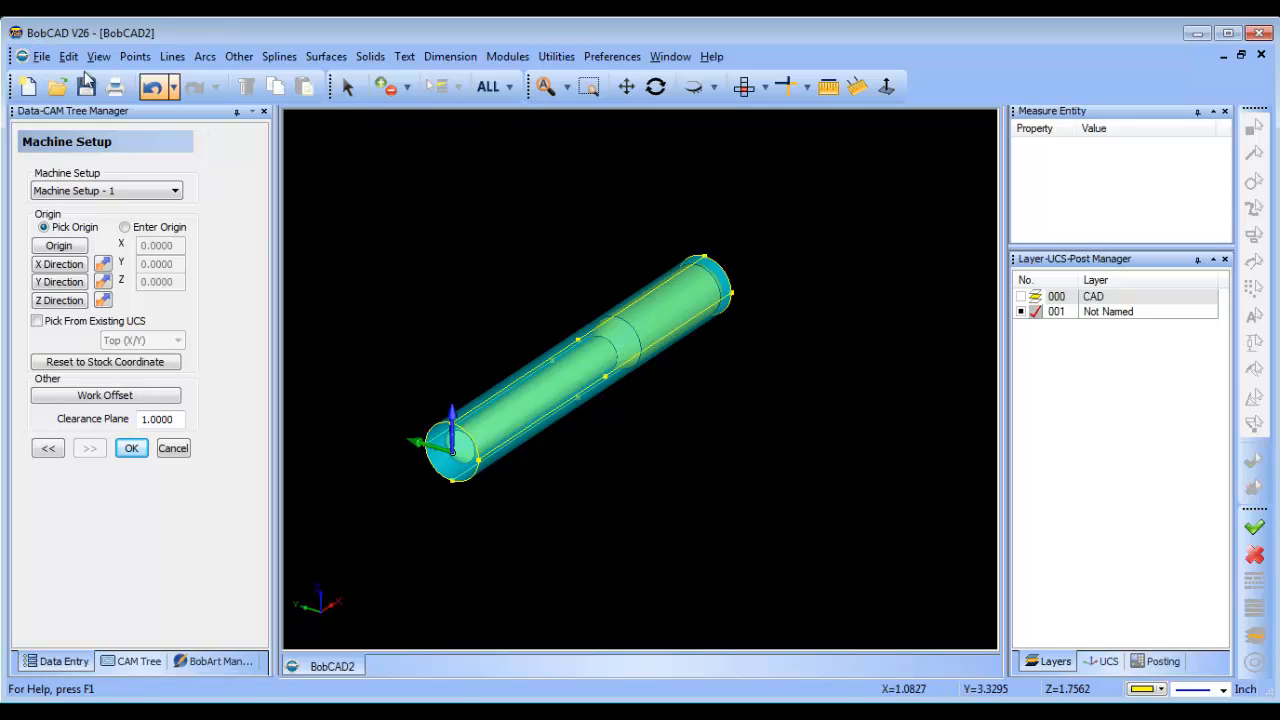
click(41, 56)
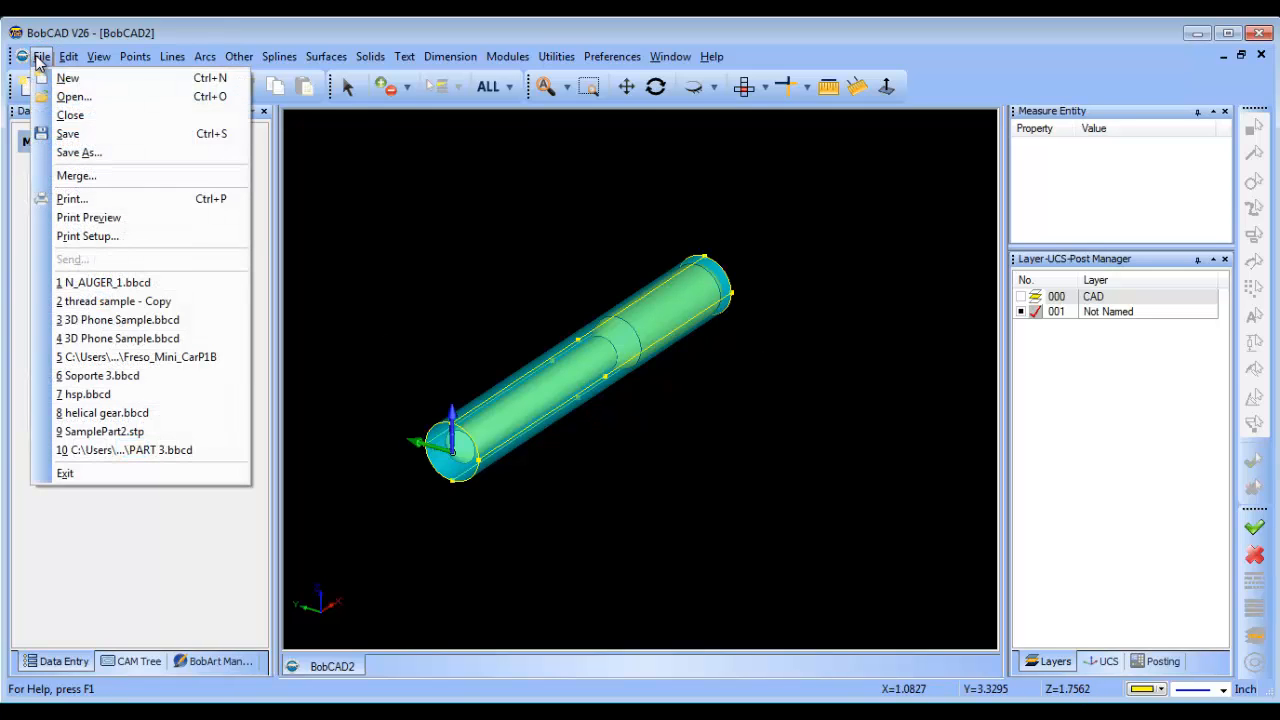
click(80, 152)
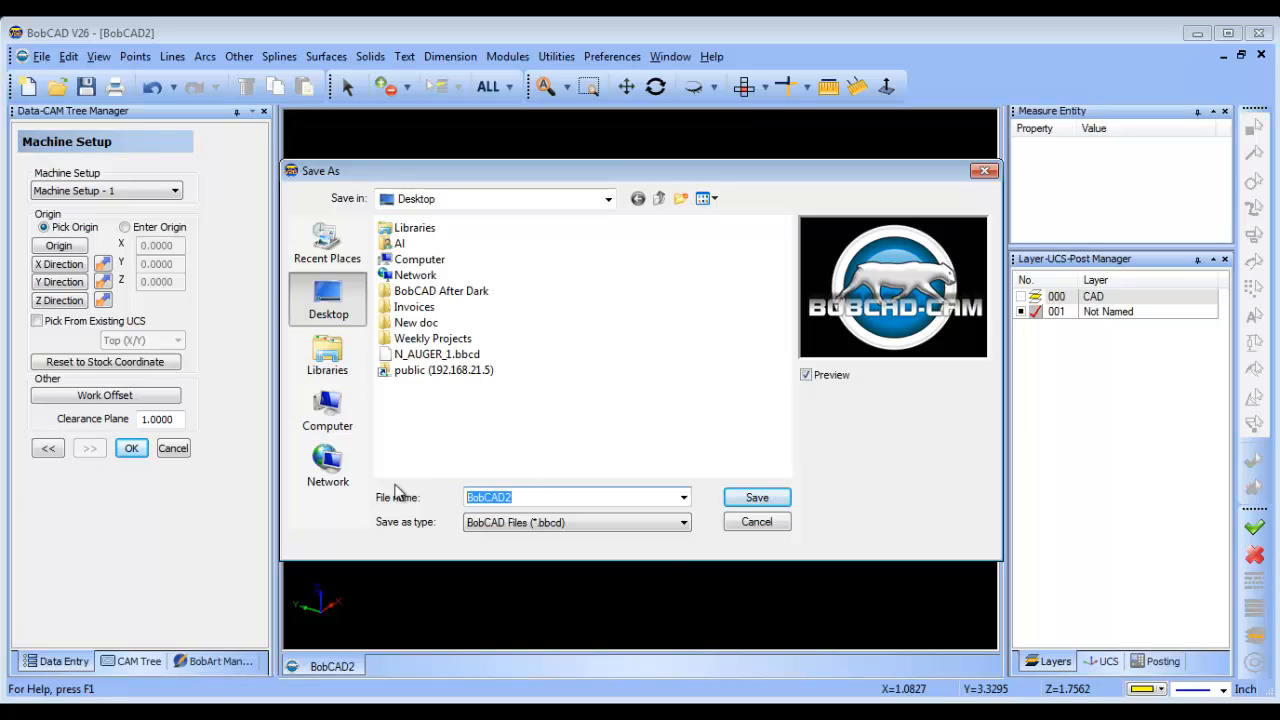
text(sample)
click(757, 497)
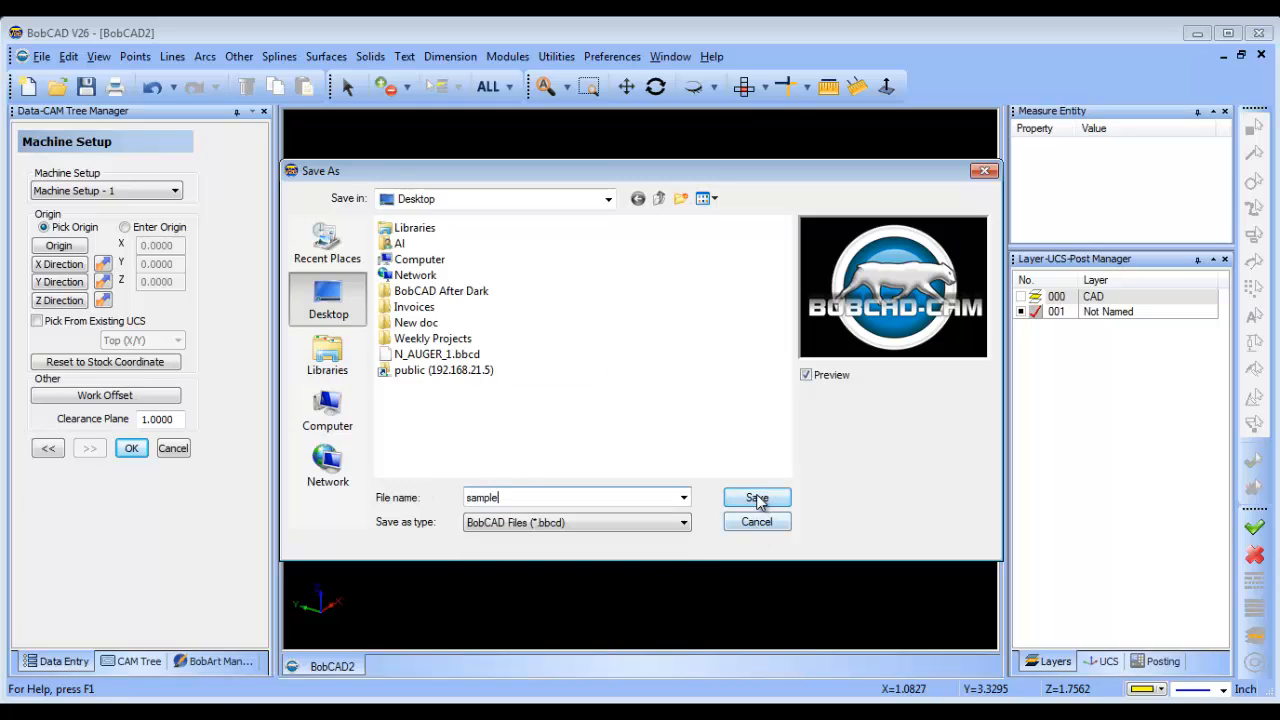
Close the document and reopen the saved sample file.
click(1262, 56)
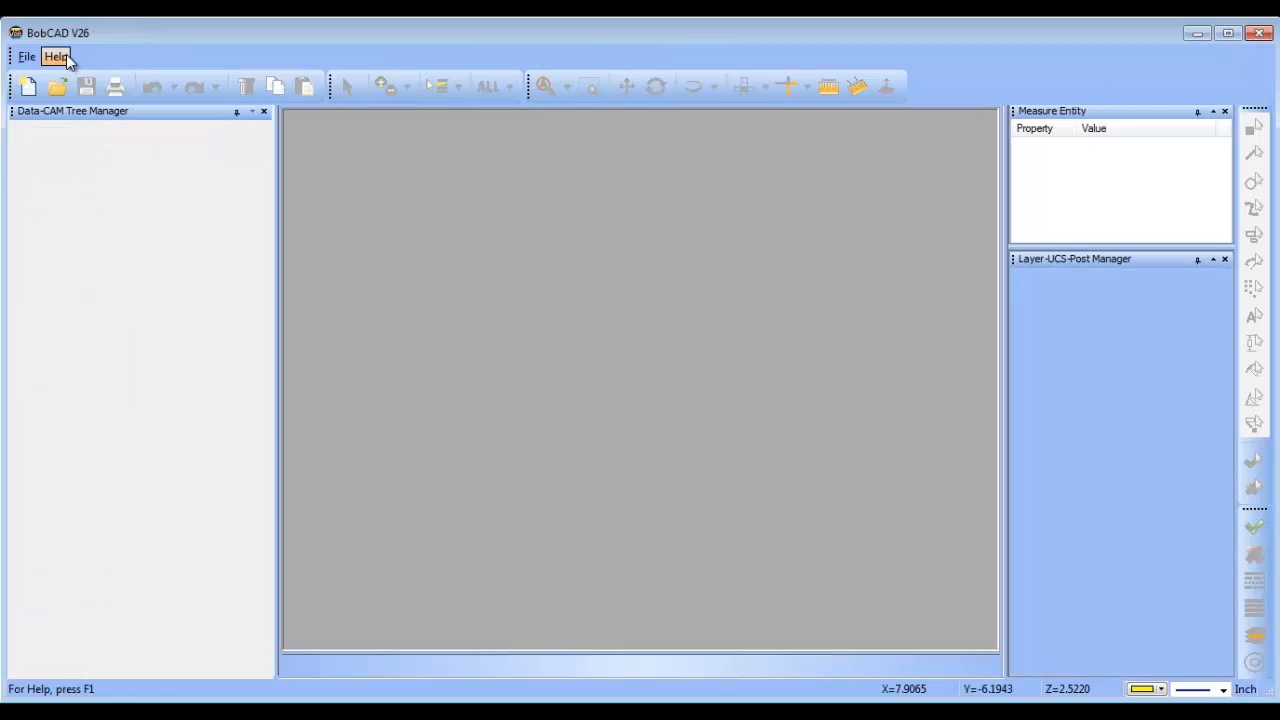
click(27, 56)
click(140, 146)
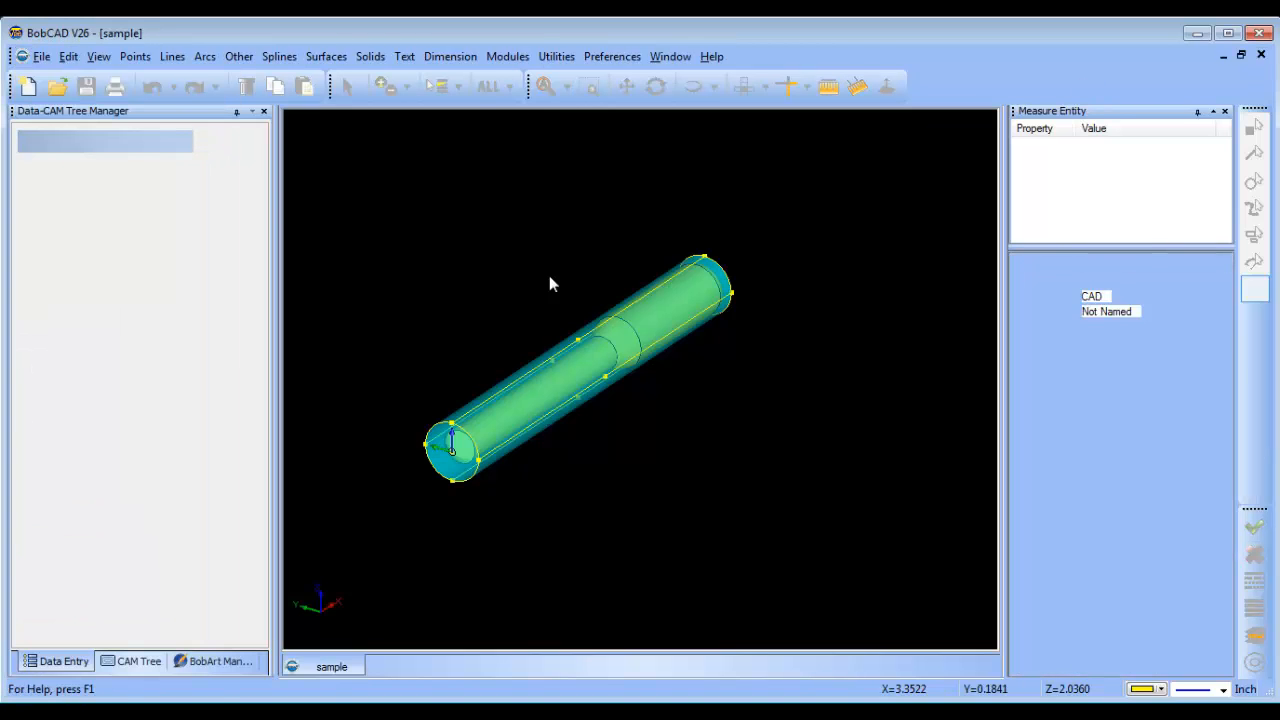
Examine the shaft inside its cylindrical stock from several angles and show the list of coordinate systems.
middle_drag(669, 263, 658, 421)
scroll(656, 420, up, 1)
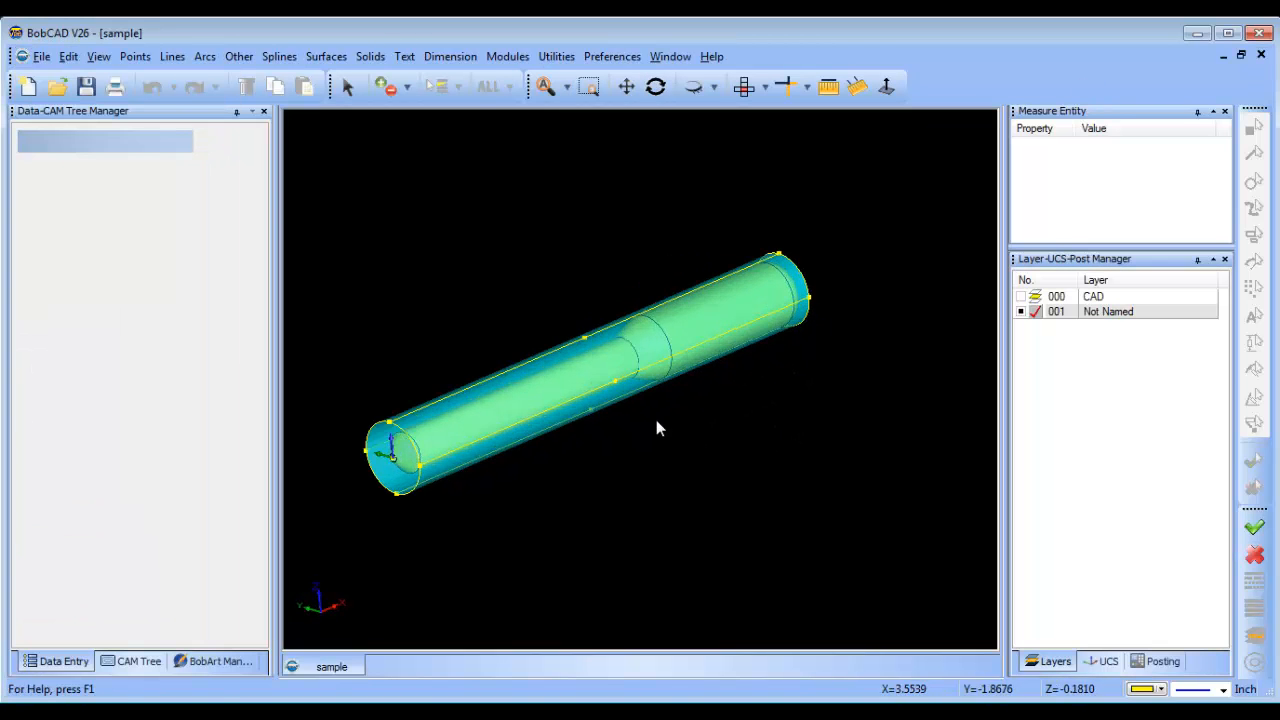
right_drag(665, 443, 711, 460)
scroll(693, 446, up, 1)
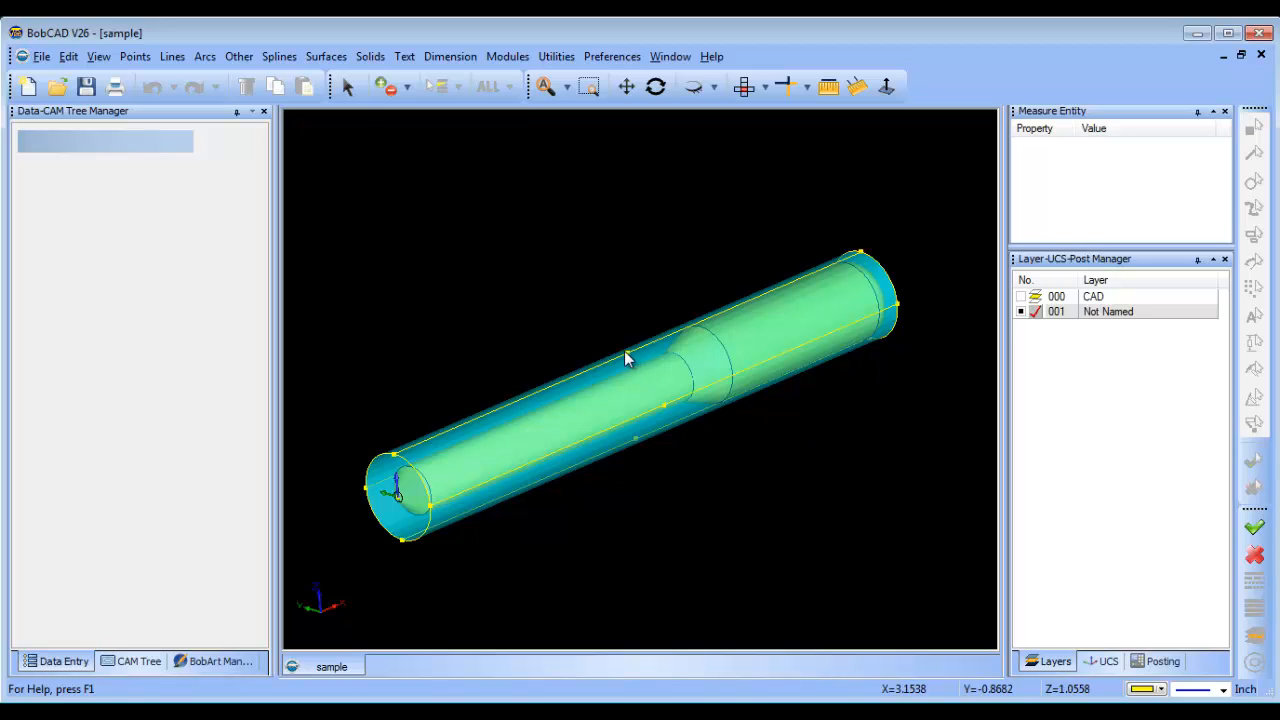
middle_drag(805, 455, 790, 500)
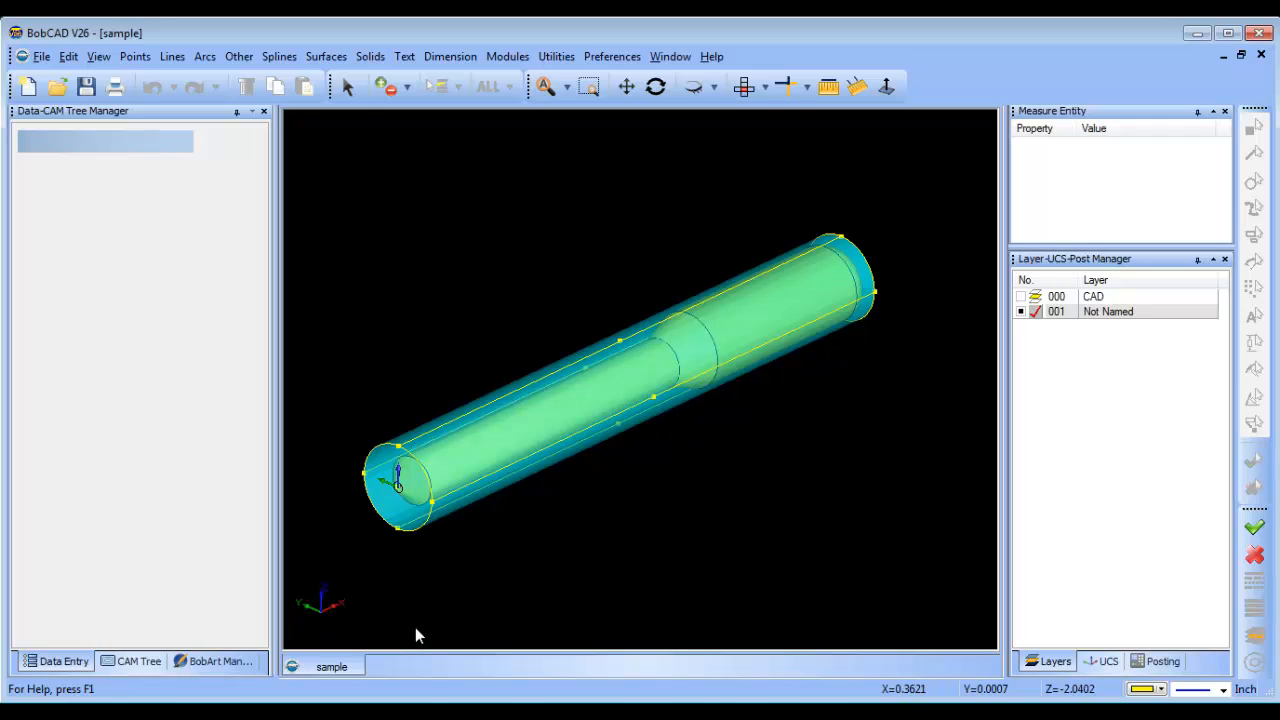
click(1105, 661)
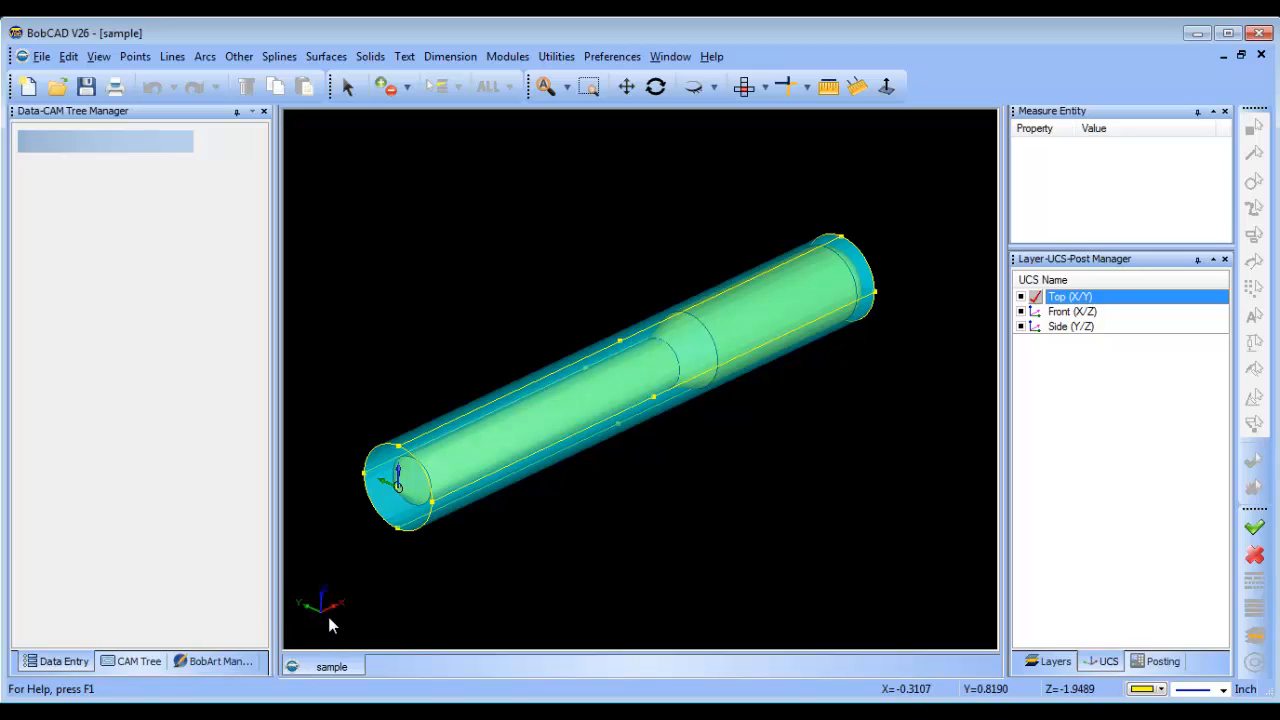
click(720, 480)
middle_drag(748, 452, 718, 518)
scroll(662, 483, up, 2)
scroll(606, 504, down, 1)
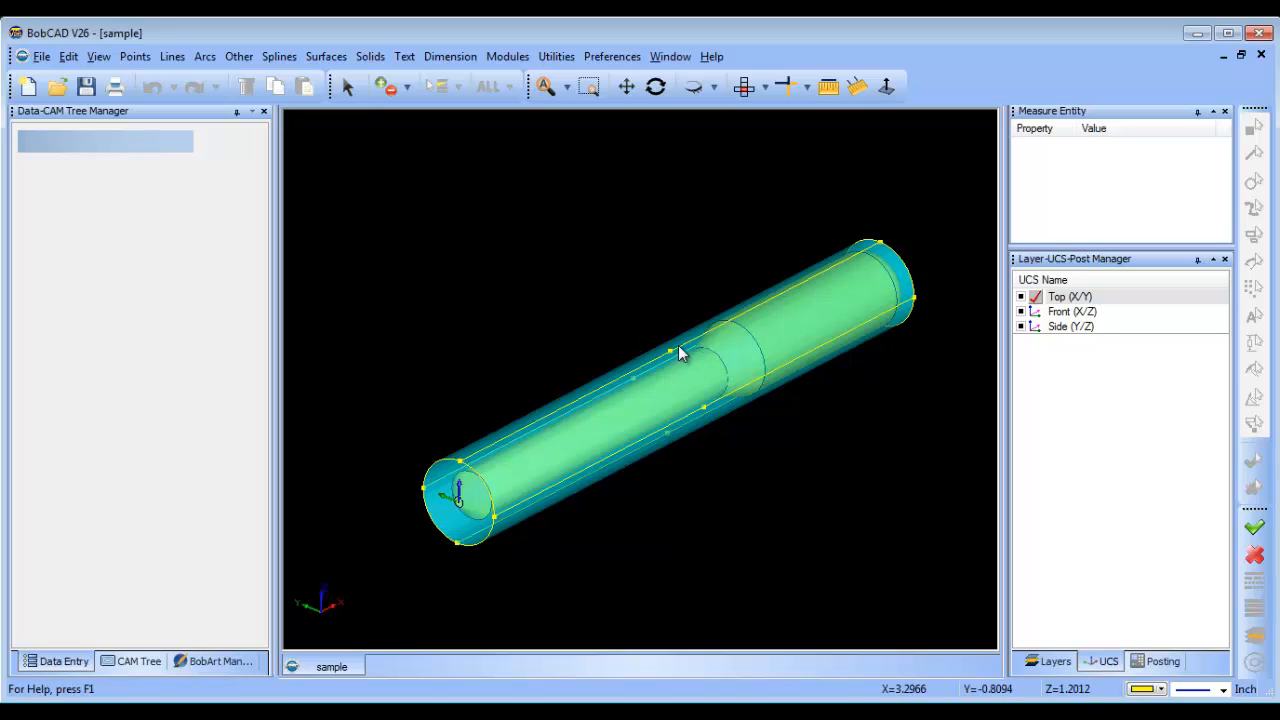
Create an incremental point with Delta Y 1.0 from the uppermost point of the stock's near end circle.
click(125, 57)
click(180, 116)
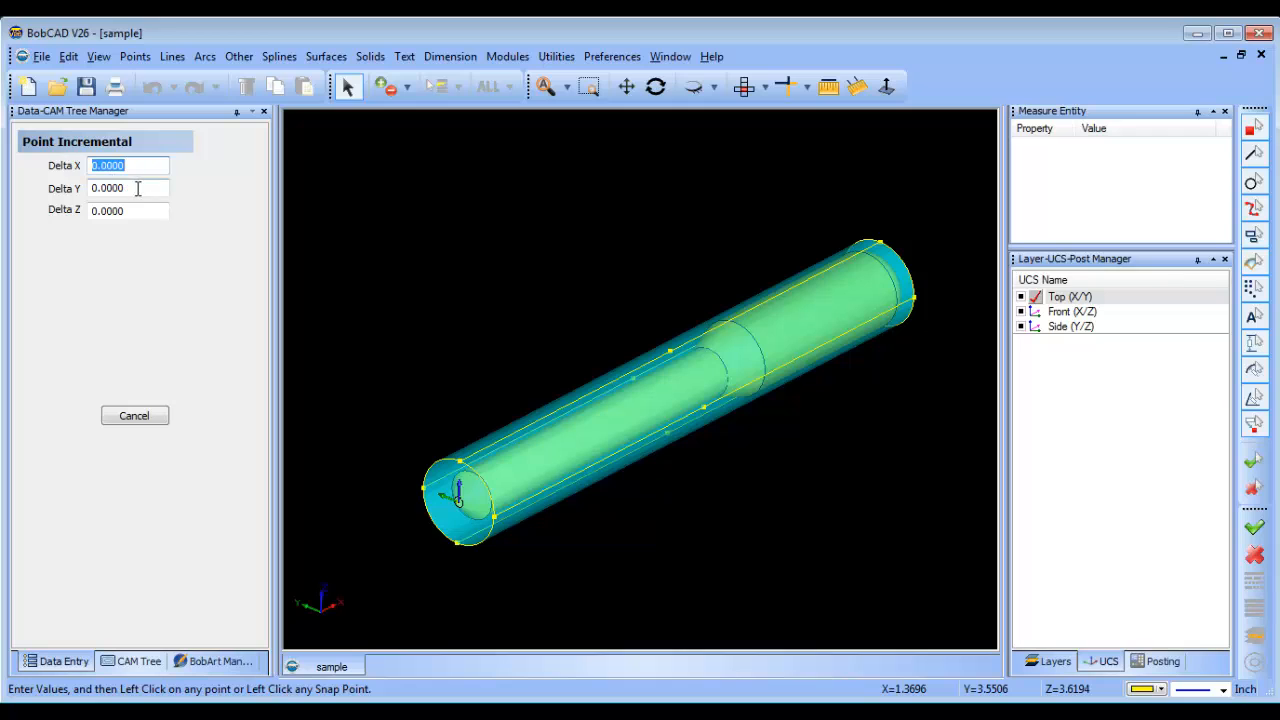
key(Tab)
text(1)
click(460, 463)
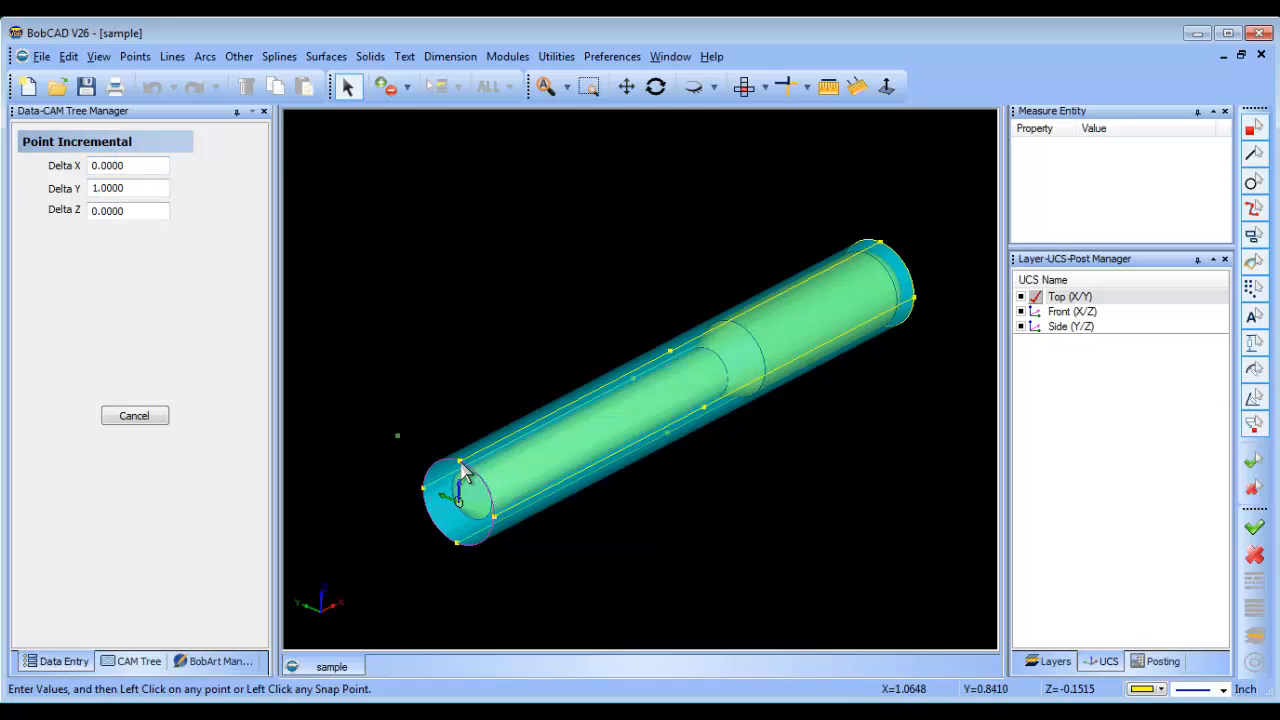
right_click(487, 318)
click(525, 346)
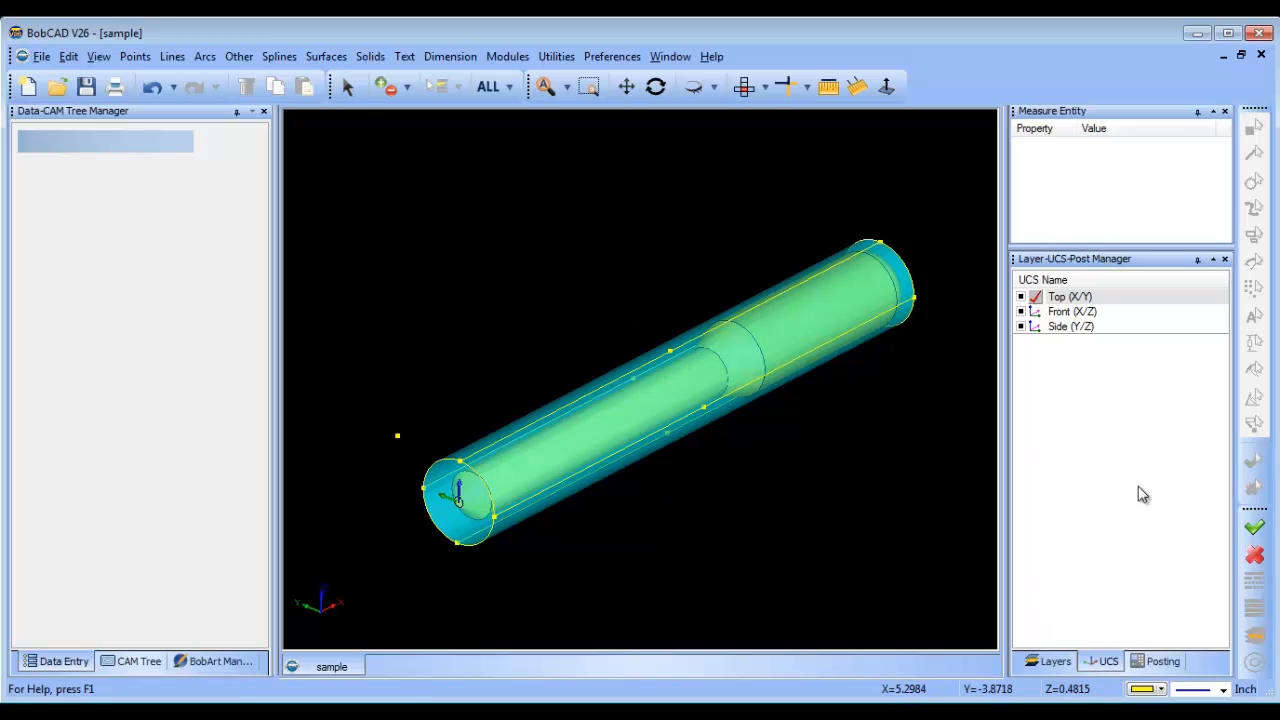
Add a three-point UCS with its origin atop the near end circle, X along the stock's upper line and Y toward the offset point.
right_click(1082, 329)
click(1155, 342)
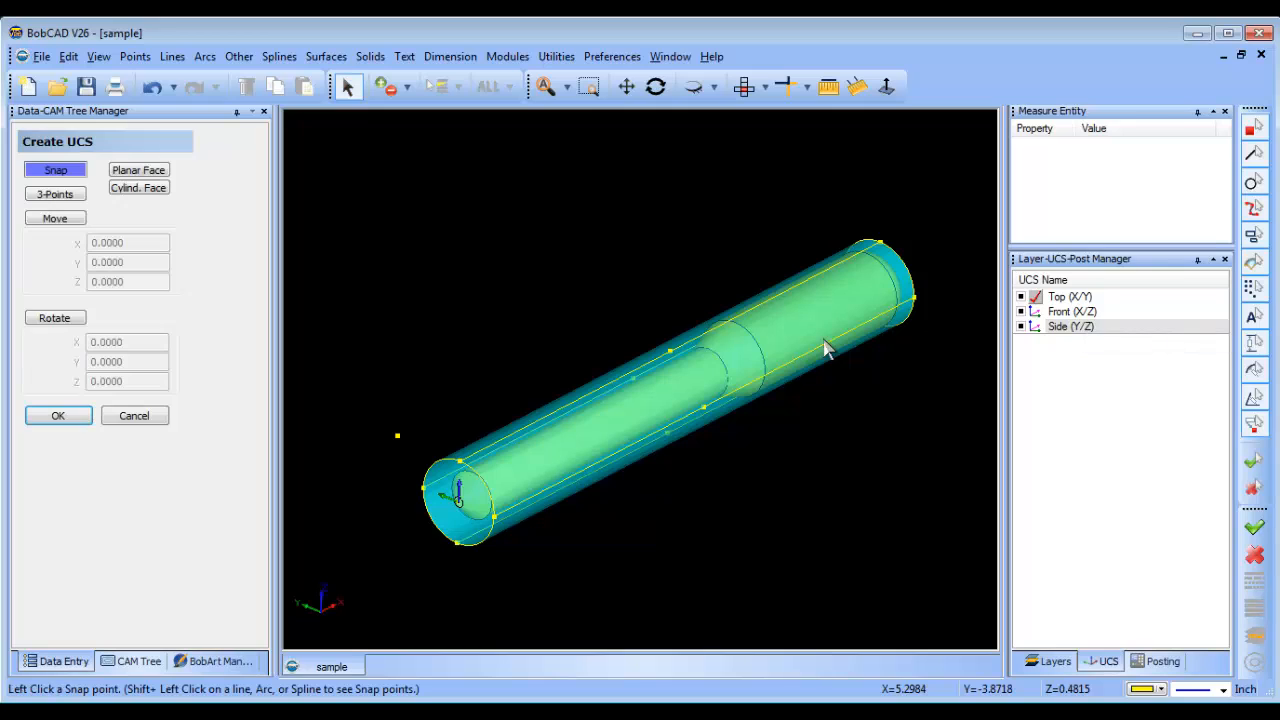
click(56, 195)
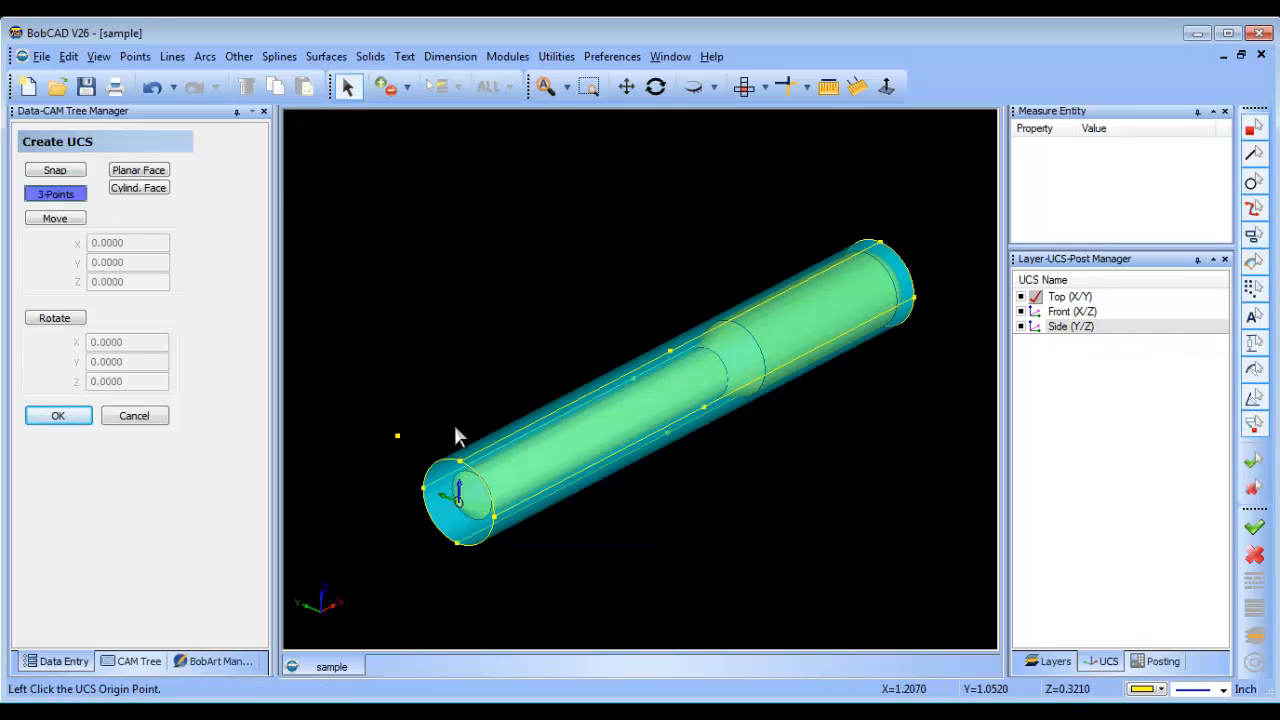
click(461, 474)
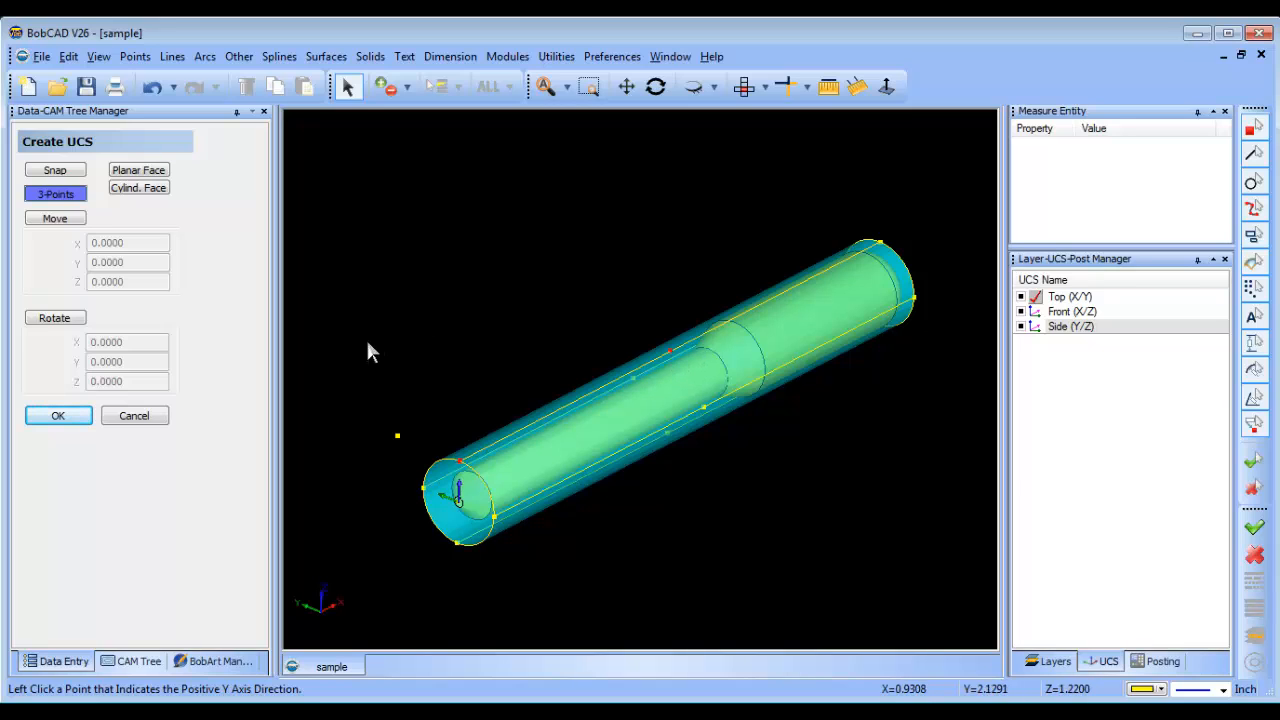
click(396, 438)
Rename the new UCS to 1st Index and close the UCS creation.
middle_drag(694, 486, 740, 420)
scroll(638, 485, up, 1)
scroll(702, 430, up, 2)
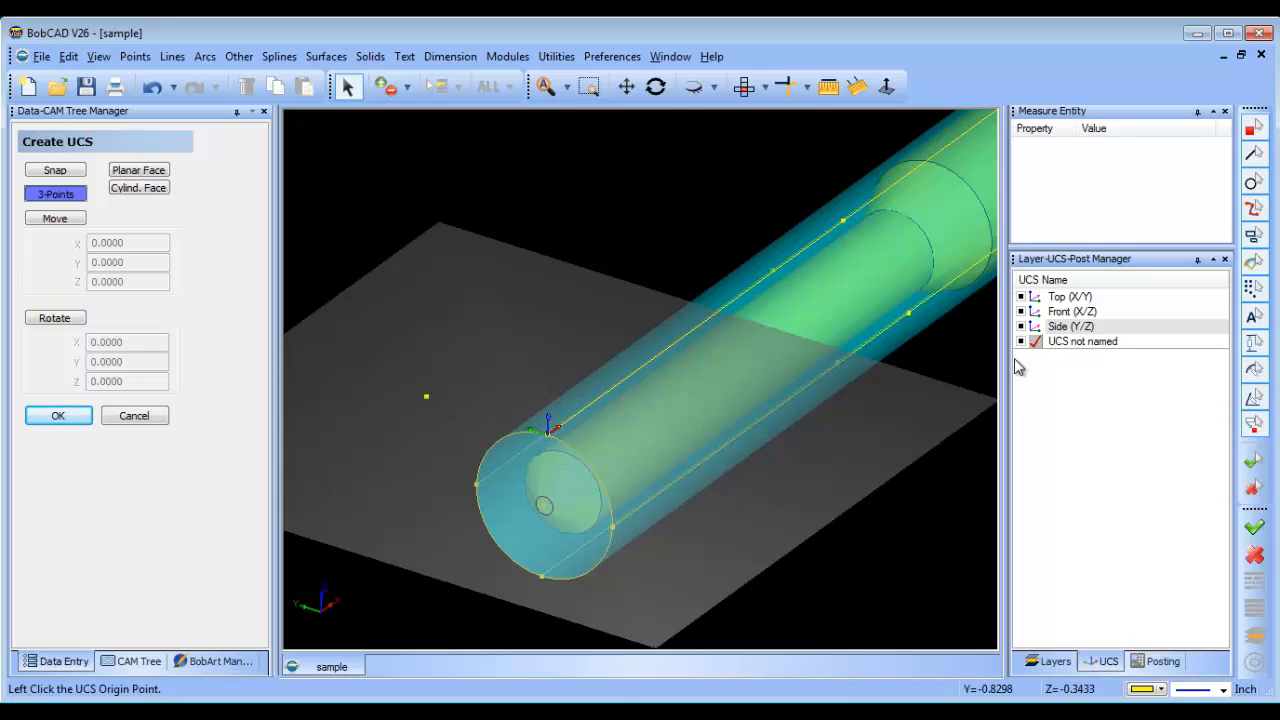
right_click(1100, 343)
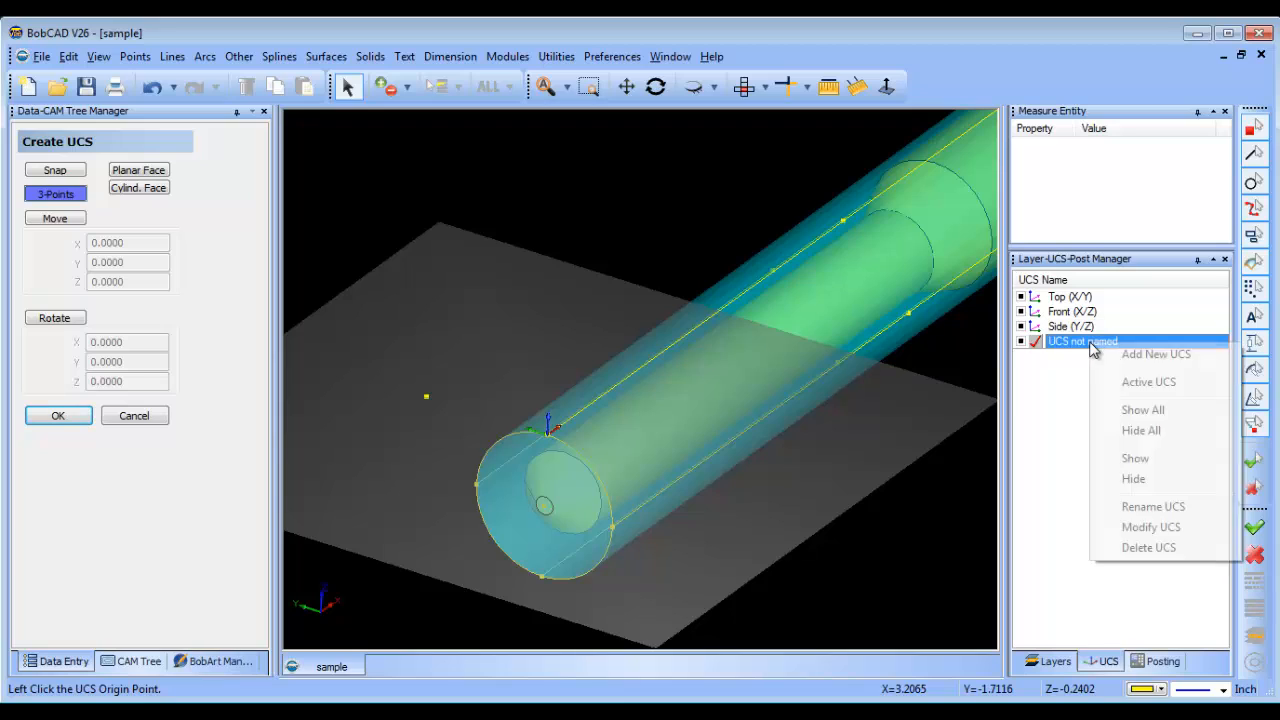
click(1175, 506)
text(1st Index)
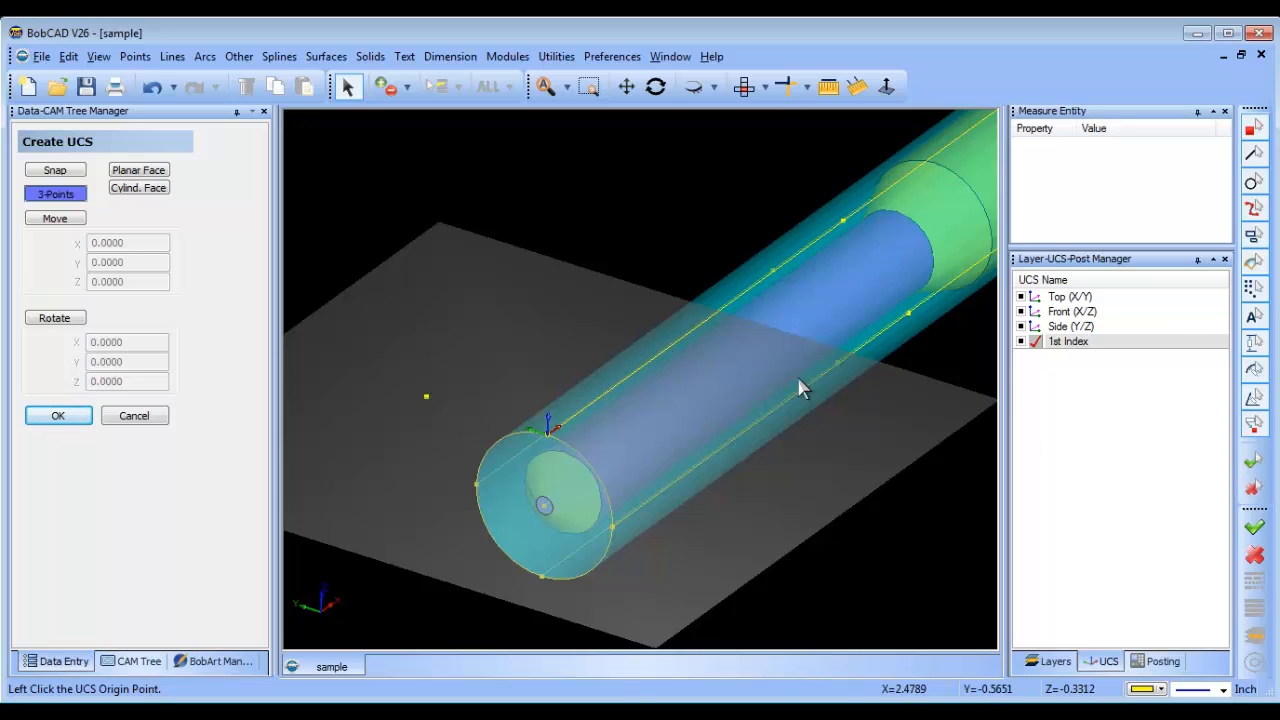
middle_drag(852, 386, 816, 449)
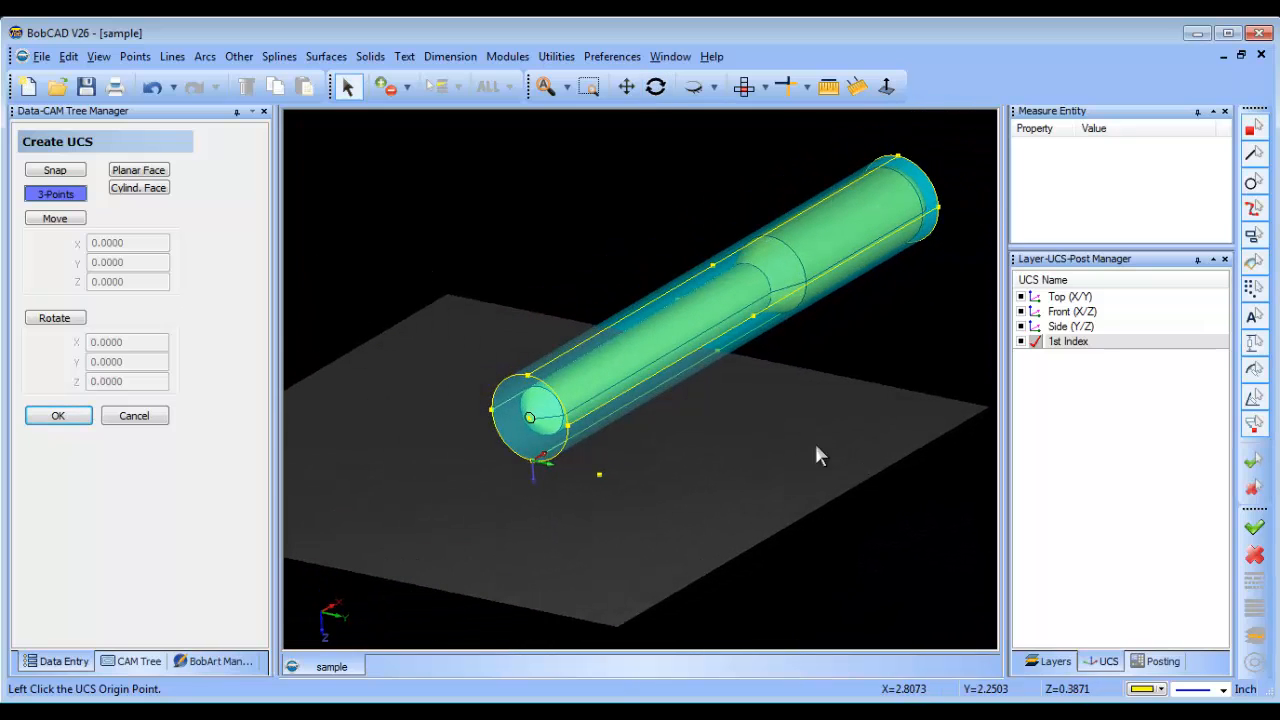
click(134, 416)
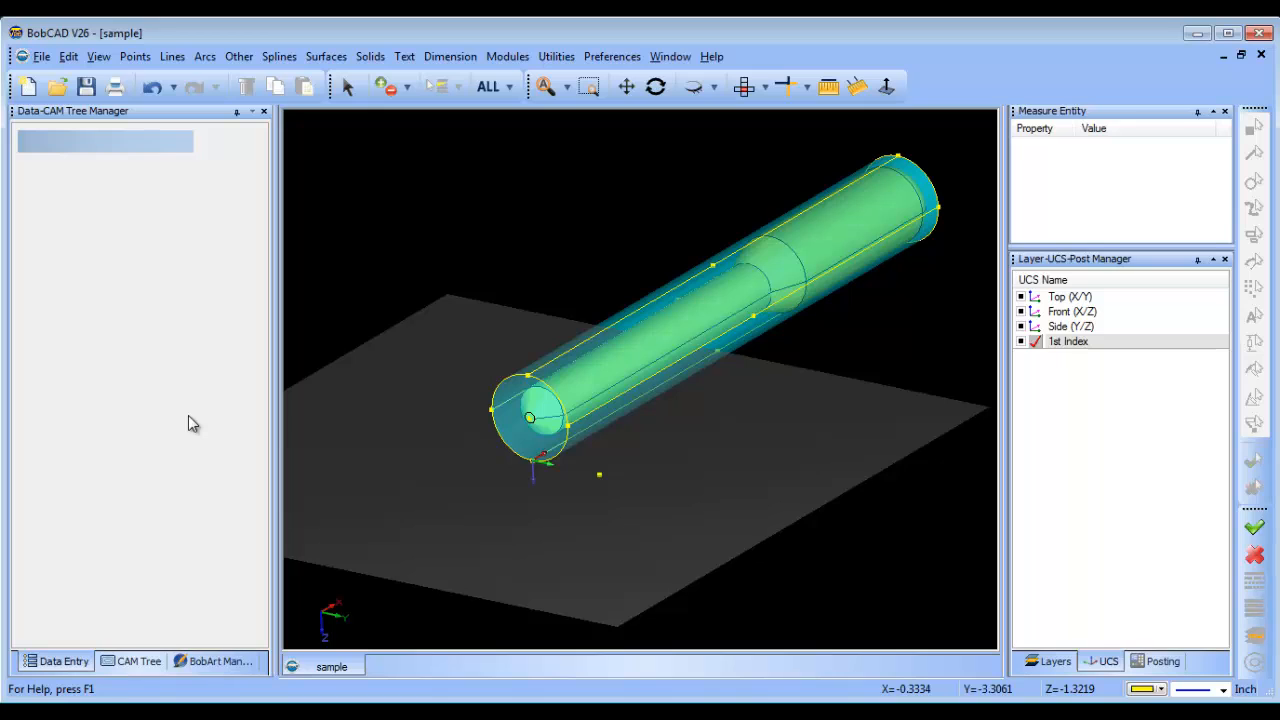
Make the Top (X/Y) coordinate system active.
click(1034, 297)
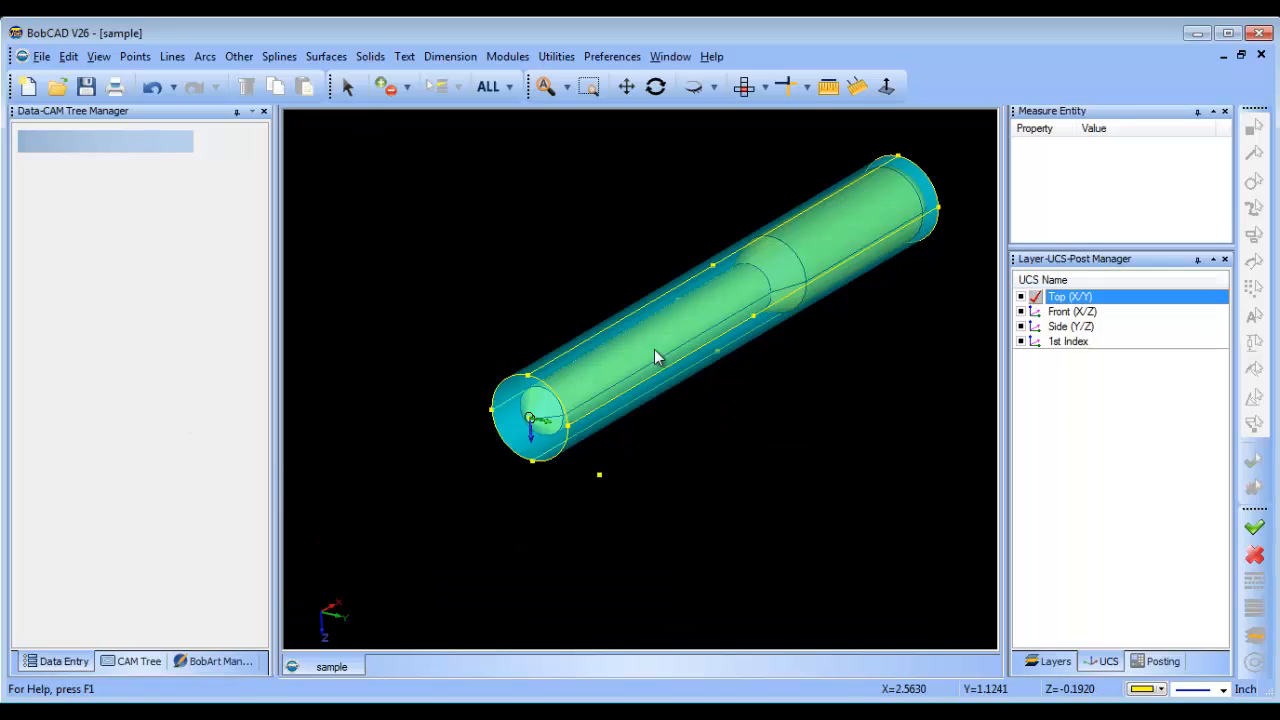
click(135, 56)
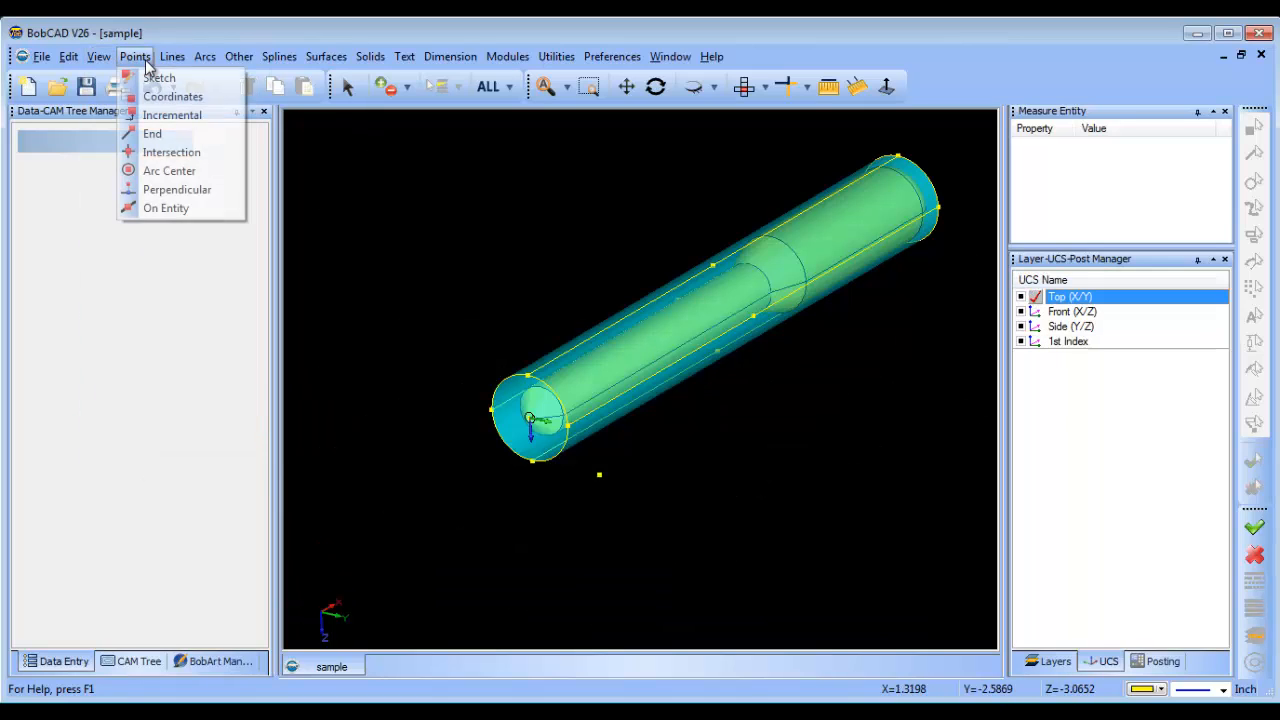
click(172, 115)
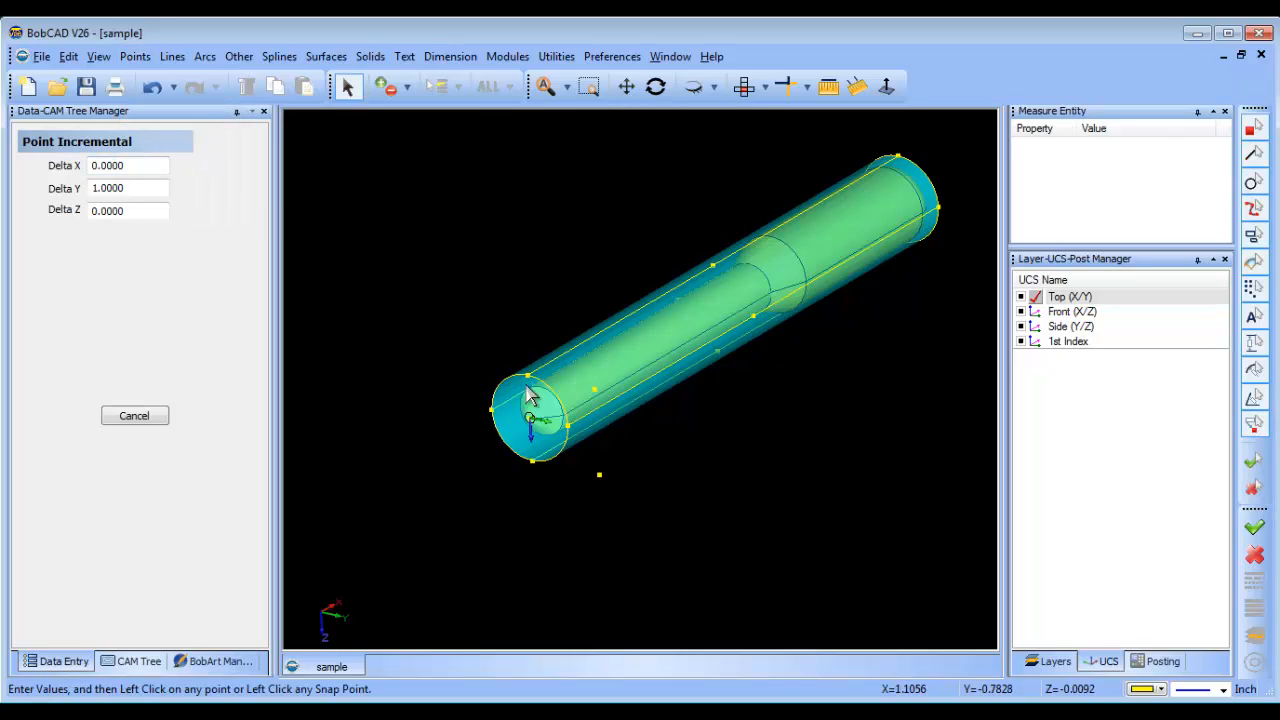
right_click(453, 280)
click(494, 291)
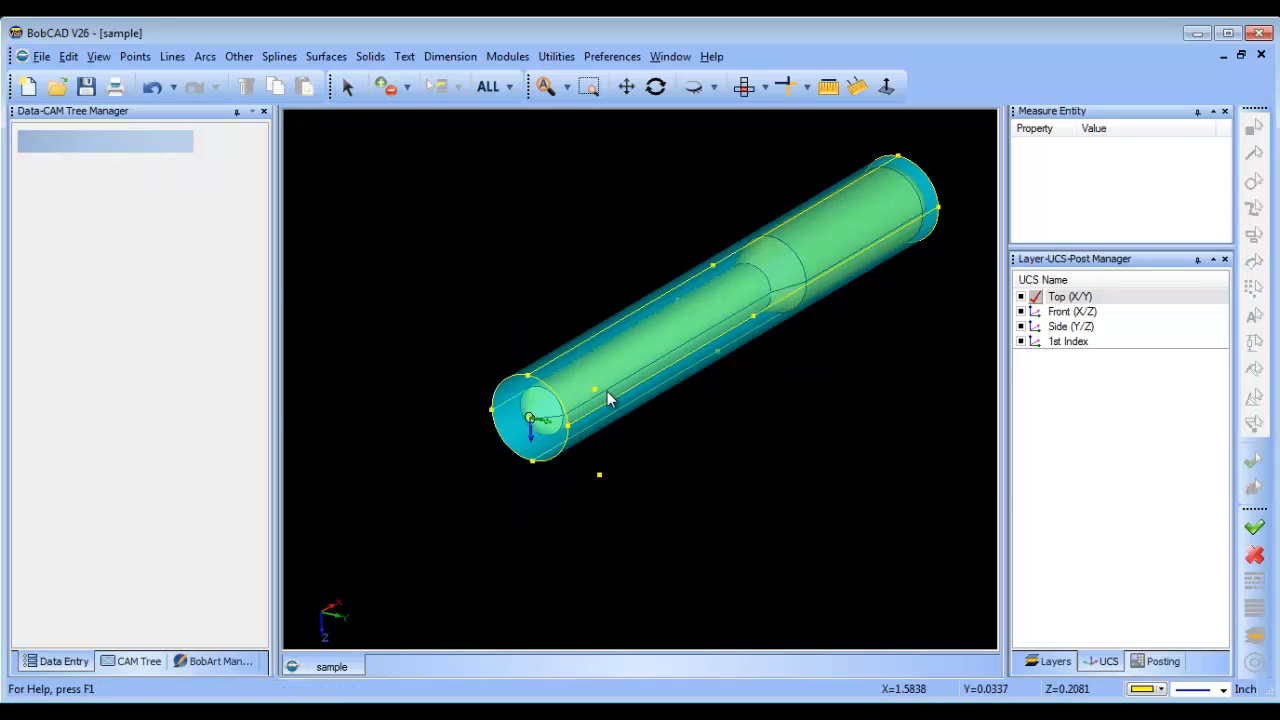
Create an incremental point with Delta Y -1.0 from the near end circle's point opposite the 1st Index origin.
click(135, 56)
click(180, 115)
key(Tab)
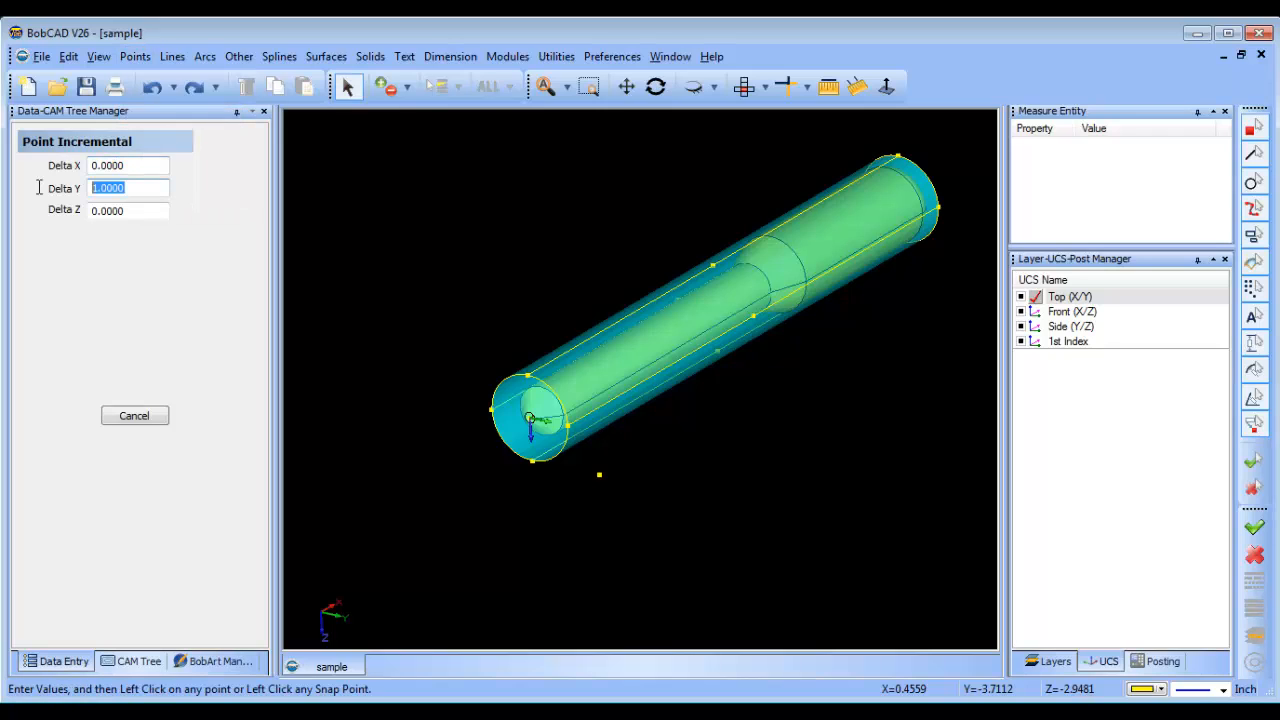
text(-1)
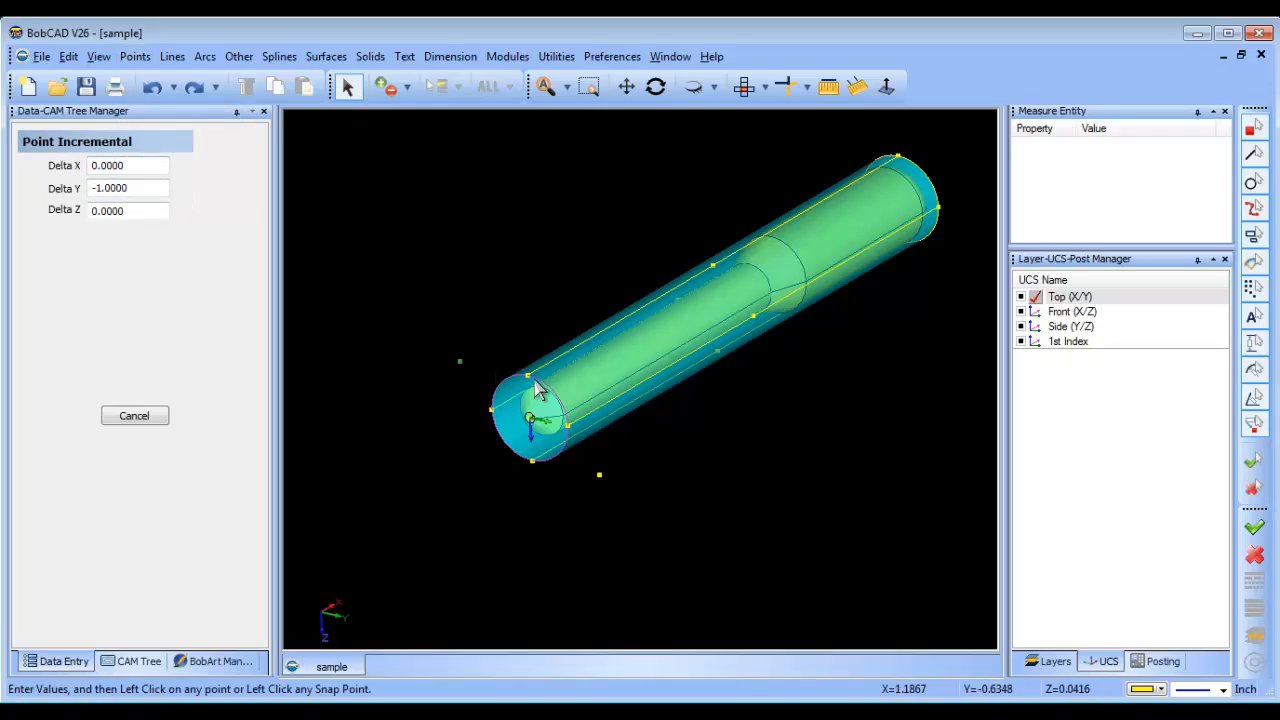
right_click(527, 287)
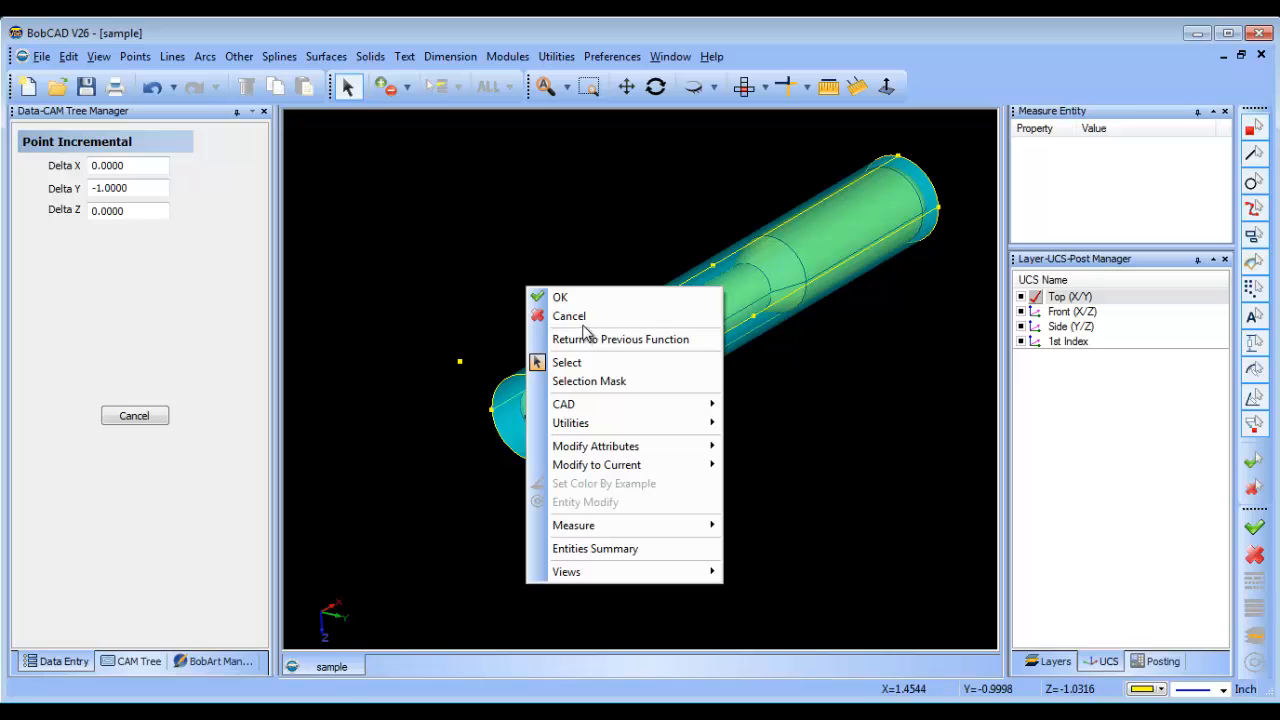
click(575, 318)
Add a three-point UCS with its origin opposite the 1st Index origin, X along the stock line and Y toward the new offset point.
click(655, 86)
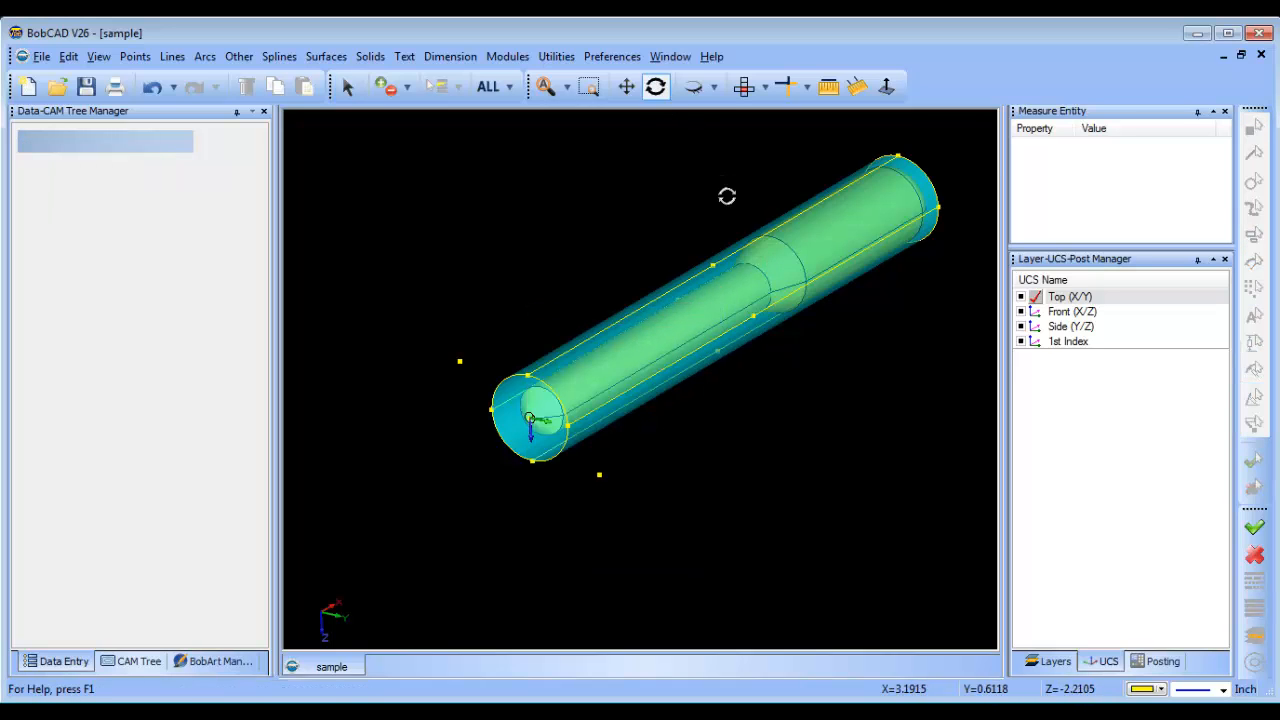
drag(726, 194, 629, 357)
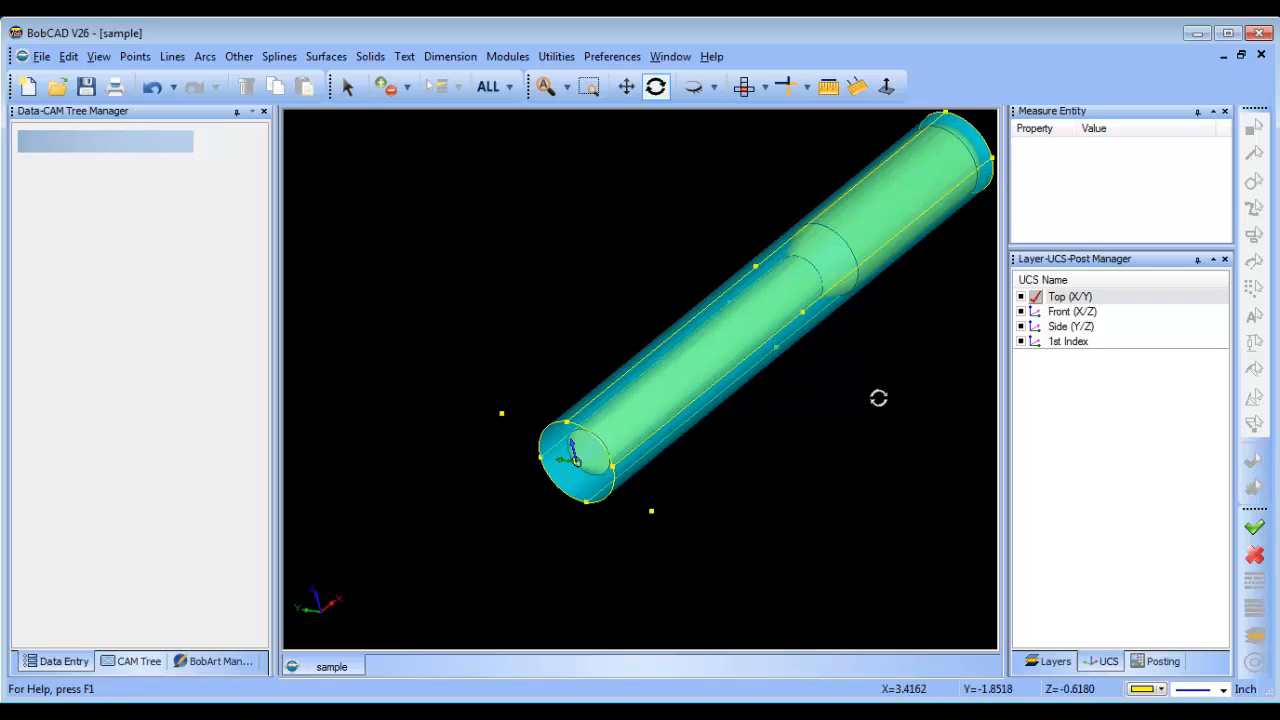
drag(880, 397, 709, 223)
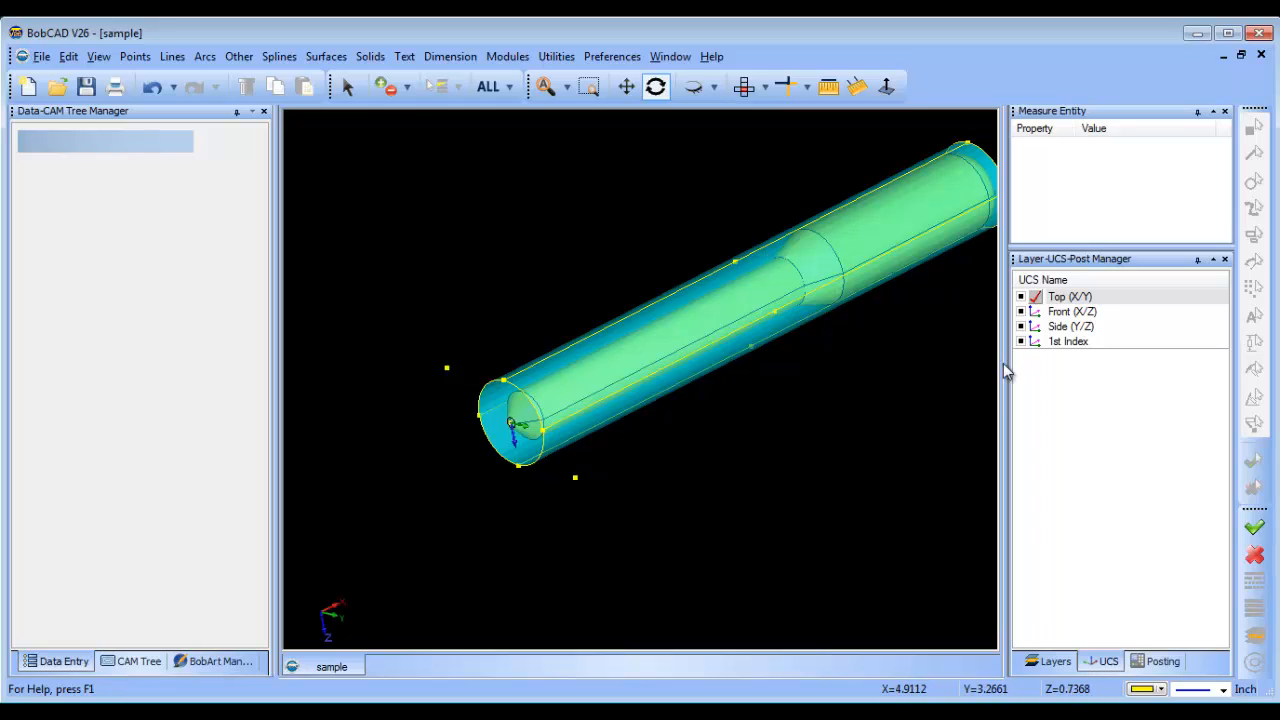
right_click(1080, 345)
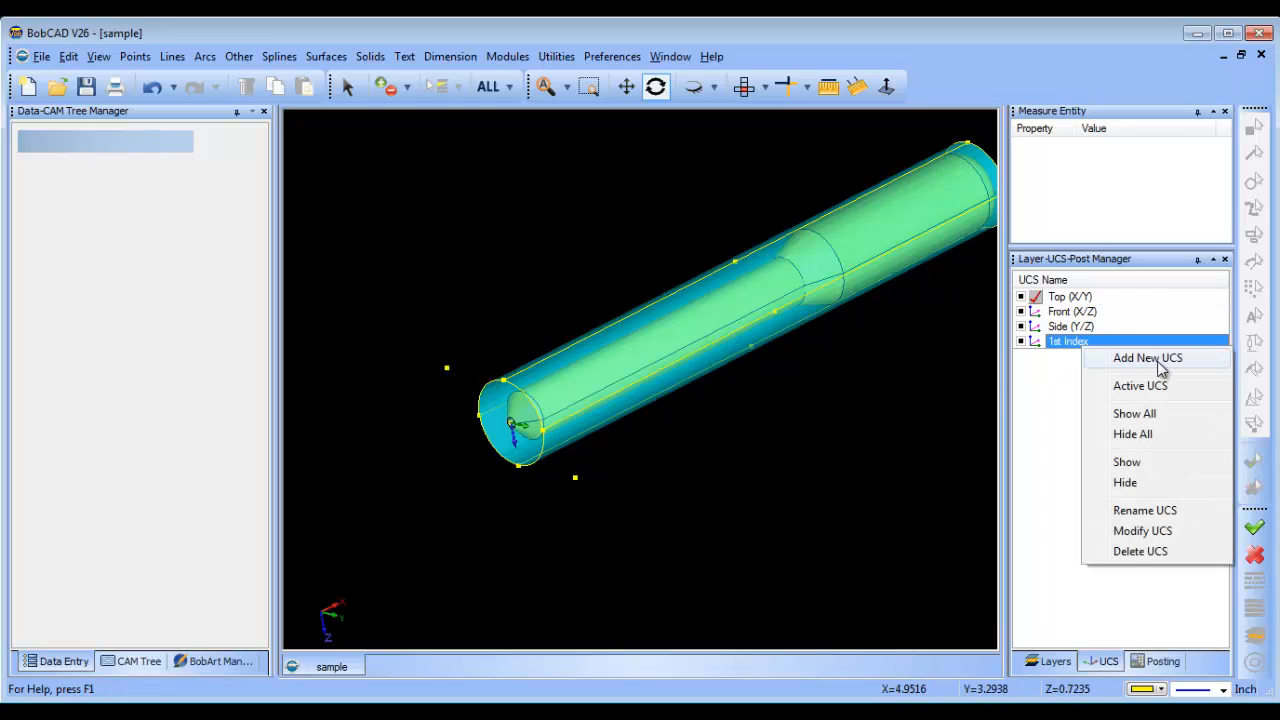
click(1147, 358)
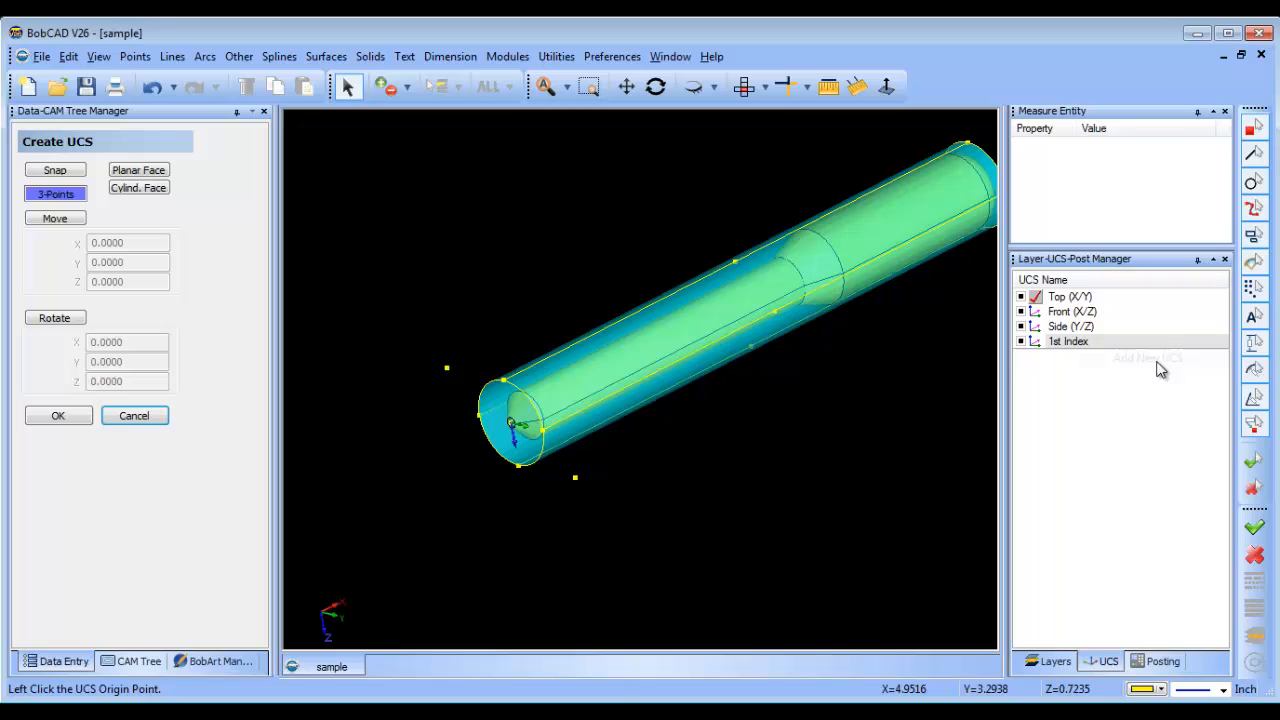
click(505, 388)
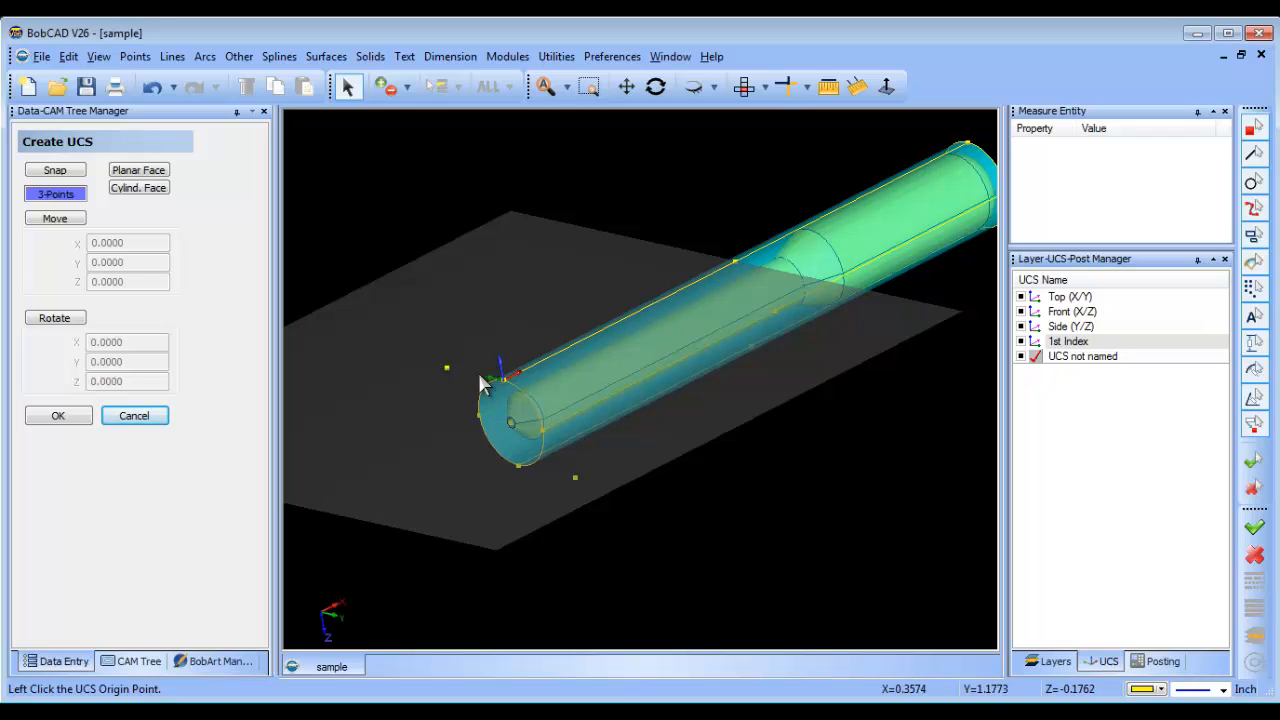
right_click(331, 197)
click(440, 231)
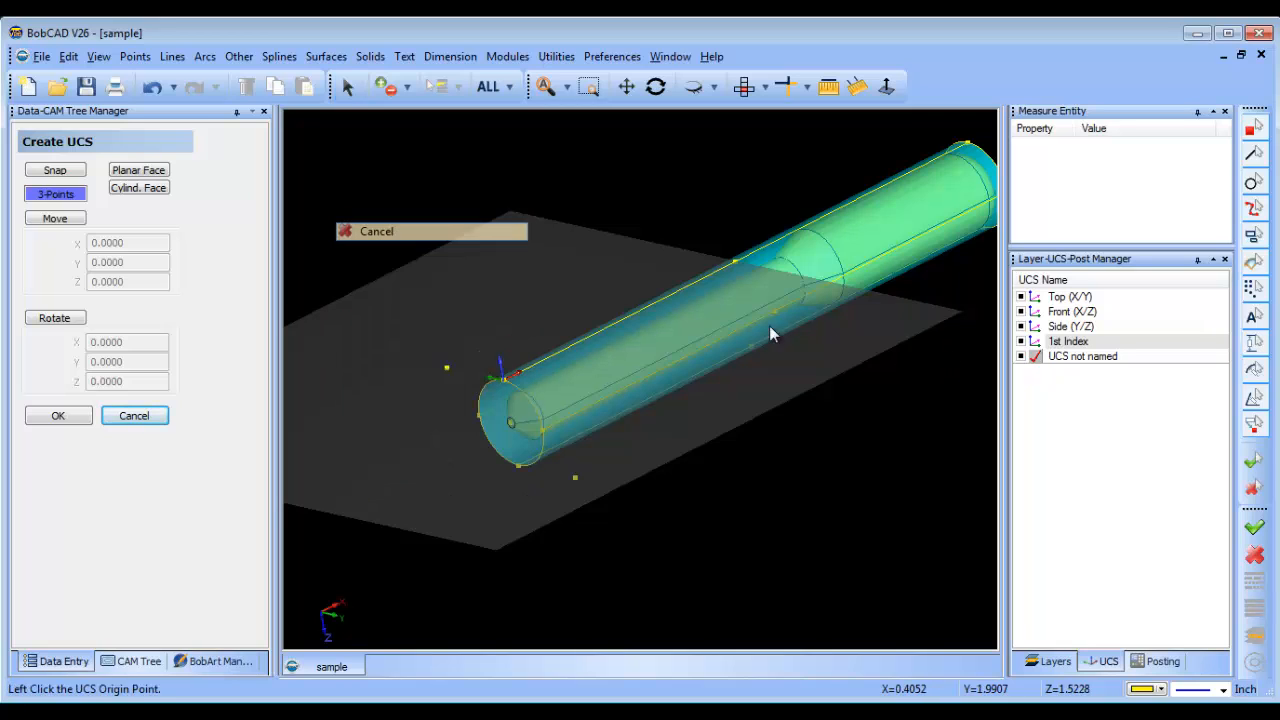
Rename the new UCS to 2nd Index and make Top (X/Y) the active coordinate system again.
right_click(1095, 357)
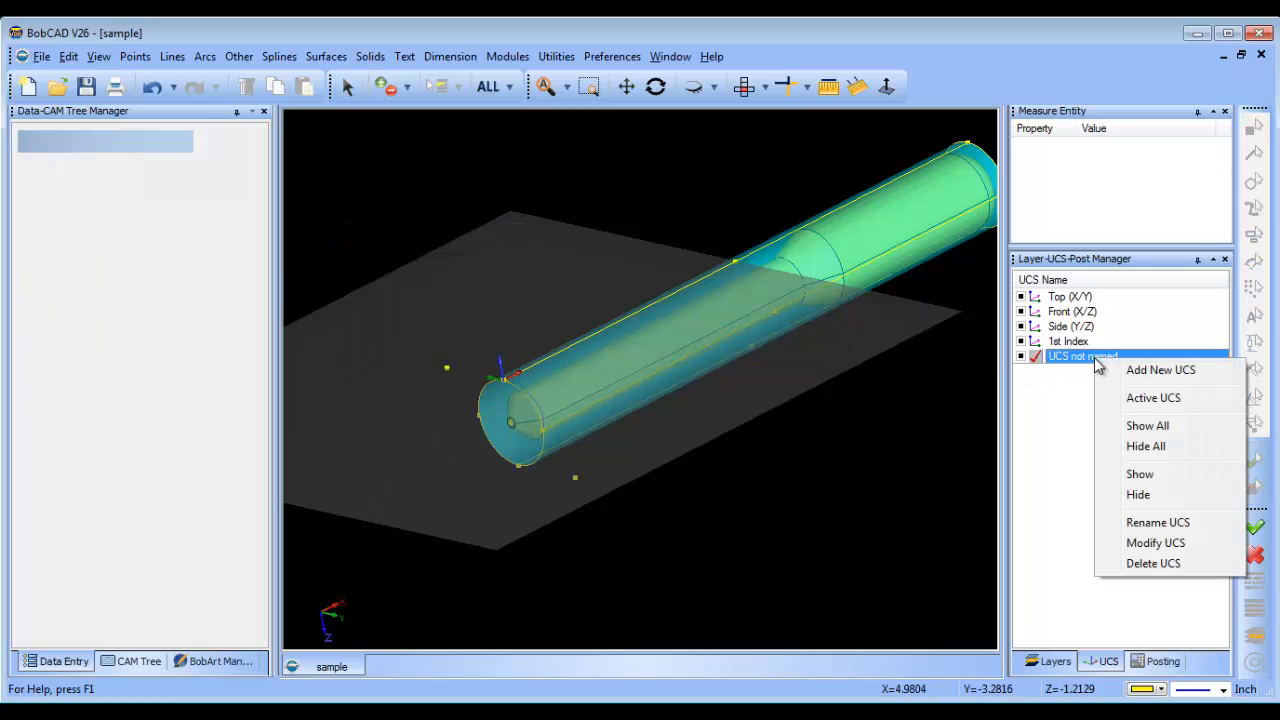
click(1177, 521)
text(2nd Index)
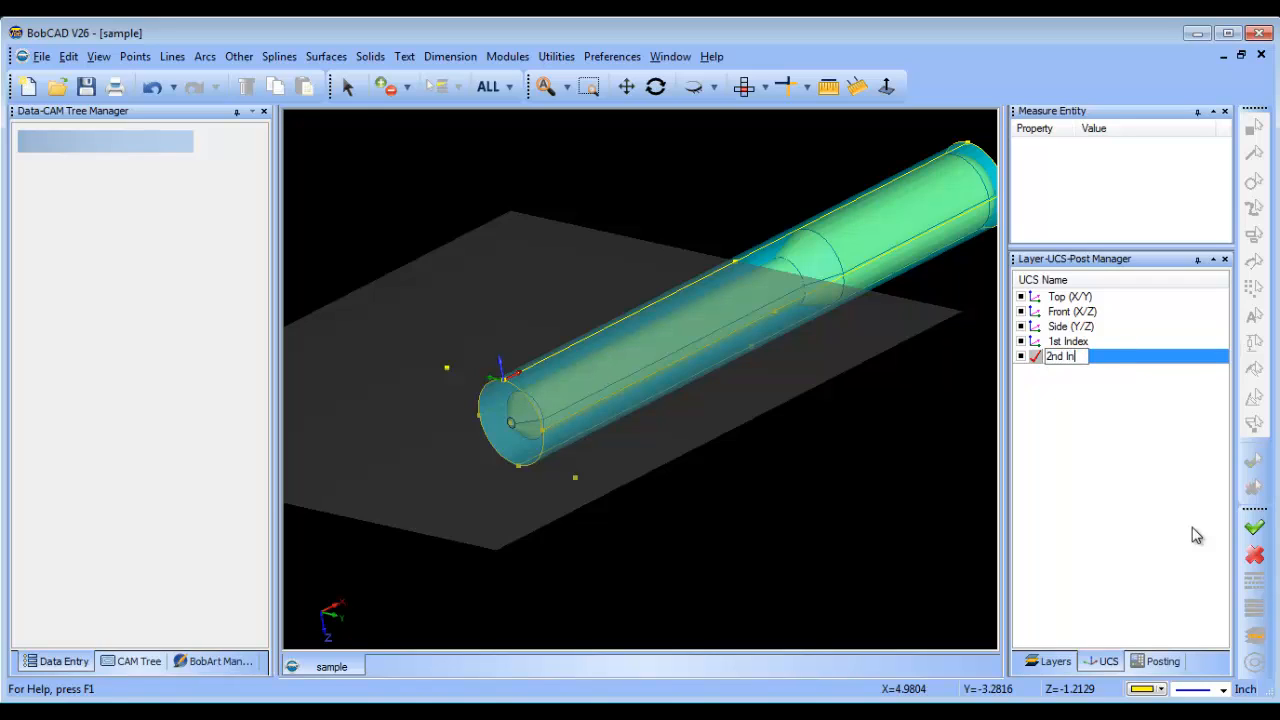
double_click(1038, 304)
click(743, 86)
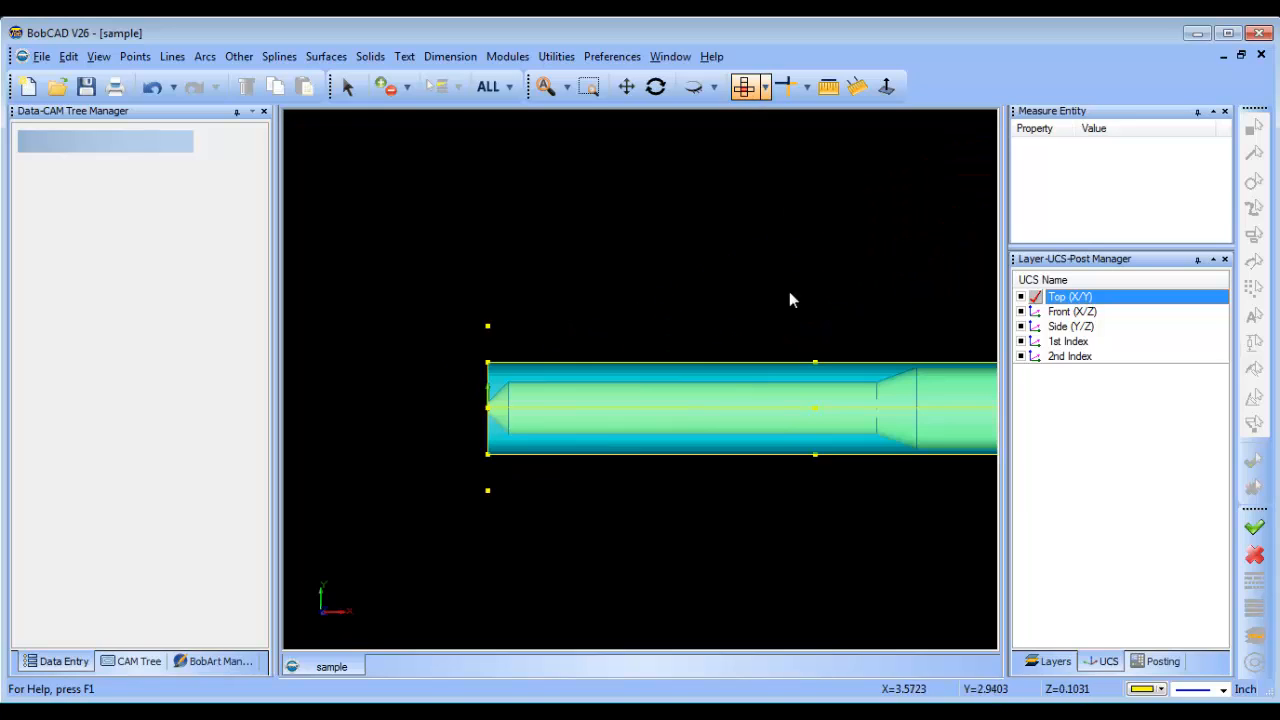
middle_drag(763, 526, 774, 469)
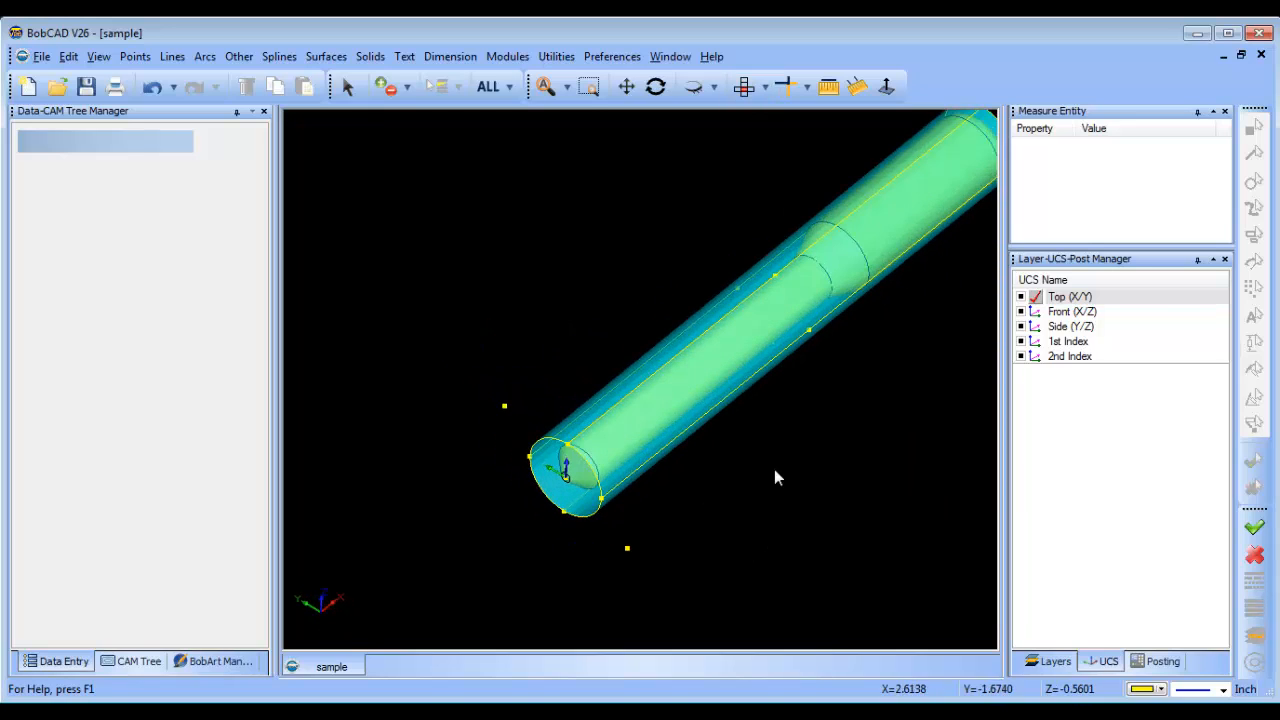
Add a new layer below layer 001 and make it the active layer.
click(1055, 661)
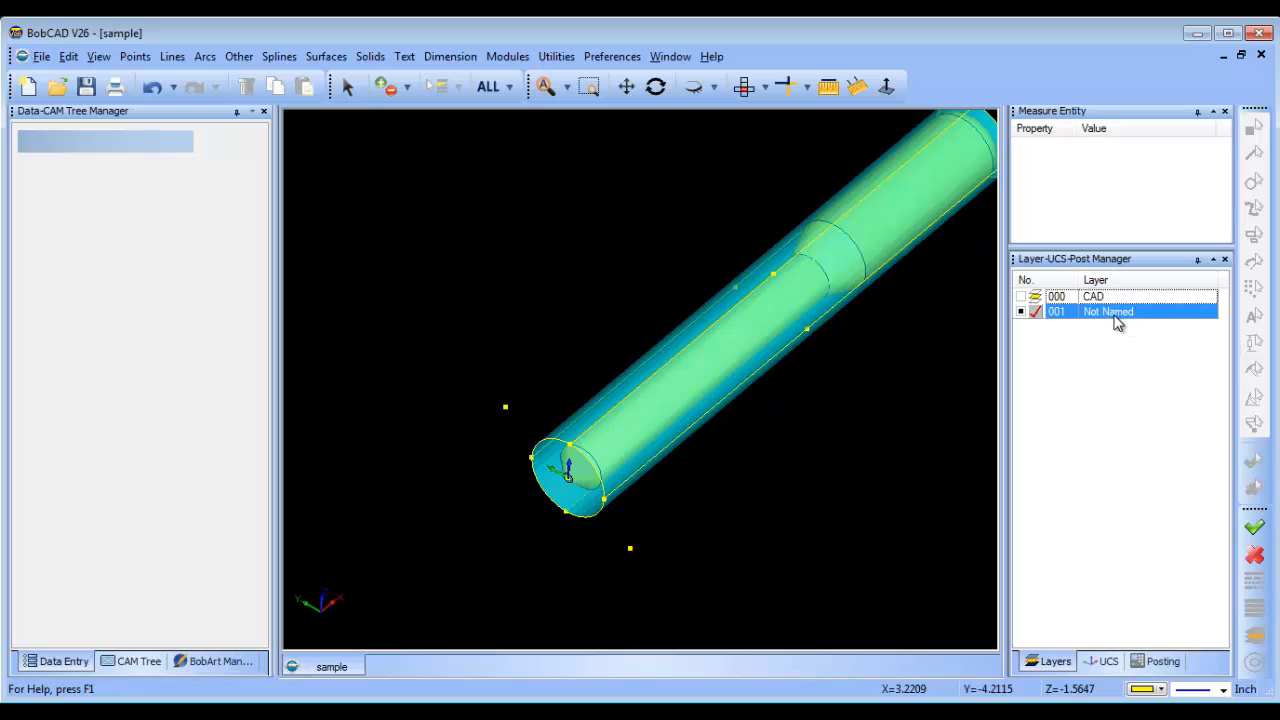
right_click(1118, 320)
click(1155, 327)
click(1034, 328)
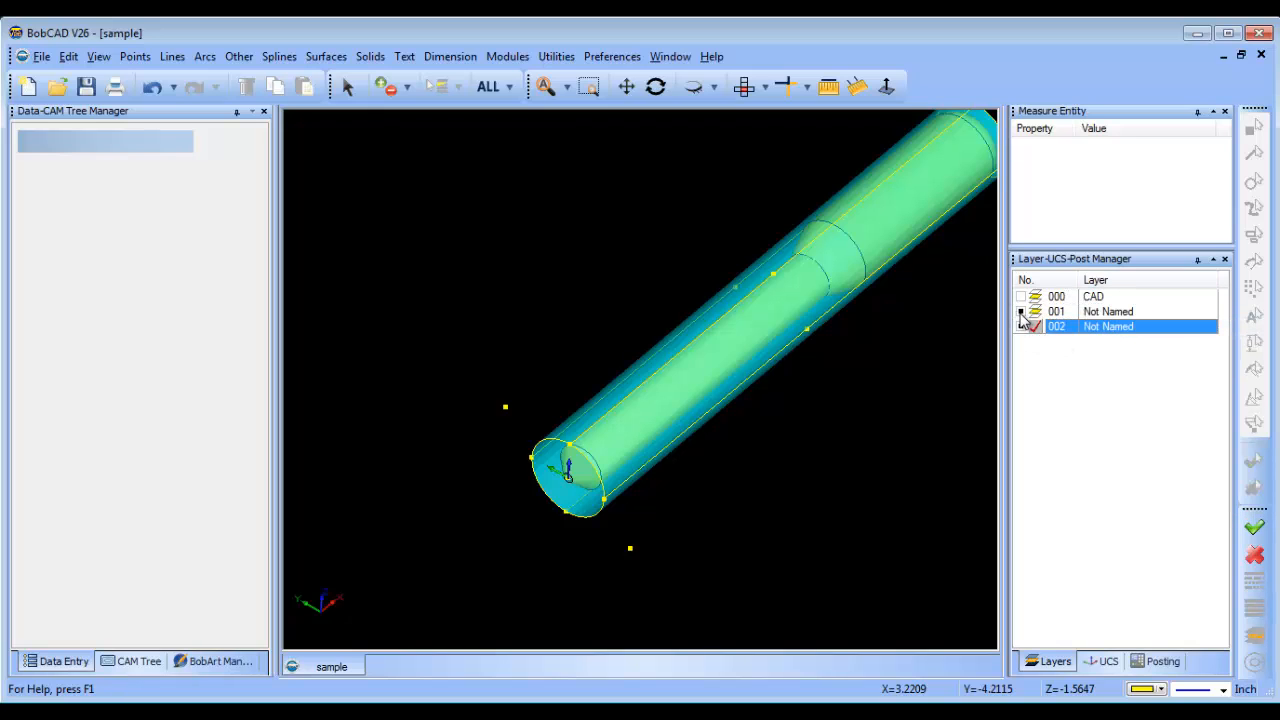
click(1021, 313)
click(1021, 313)
Move the shaft solid to layer 2 and hide layer 001 with the construction geometry.
click(348, 90)
click(734, 344)
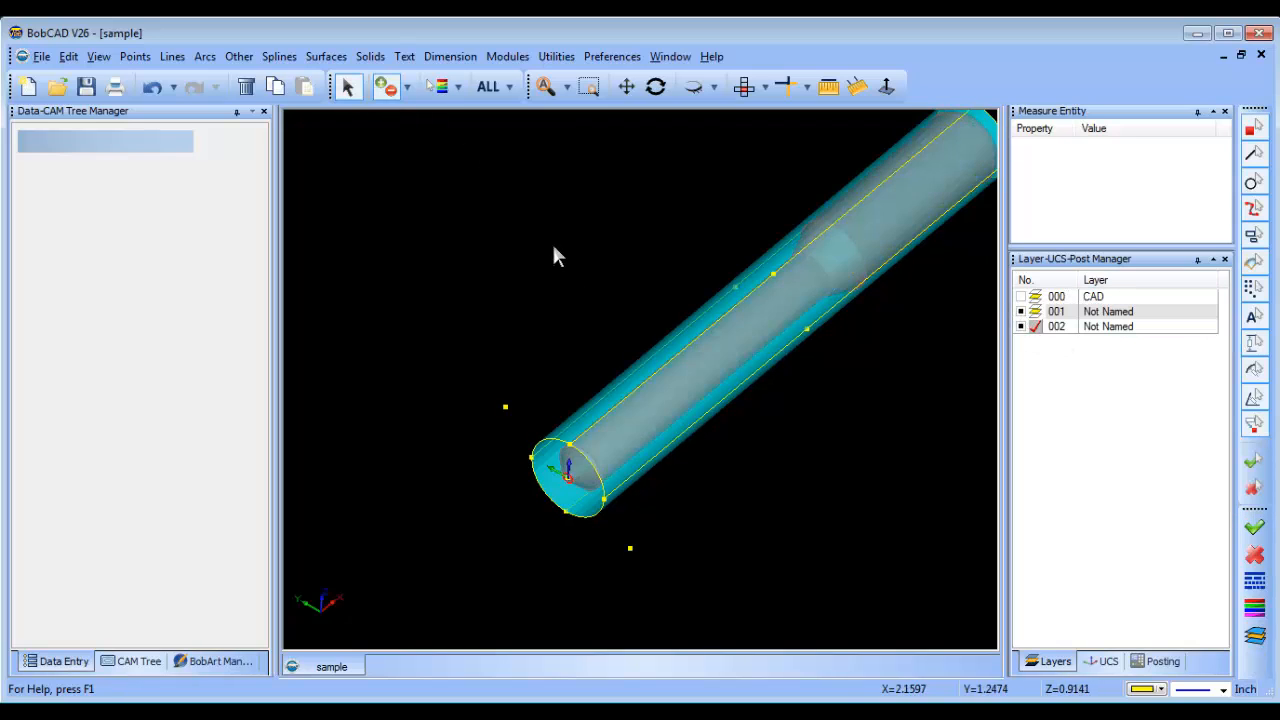
right_click(537, 237)
mouse_move(677, 411)
click(805, 432)
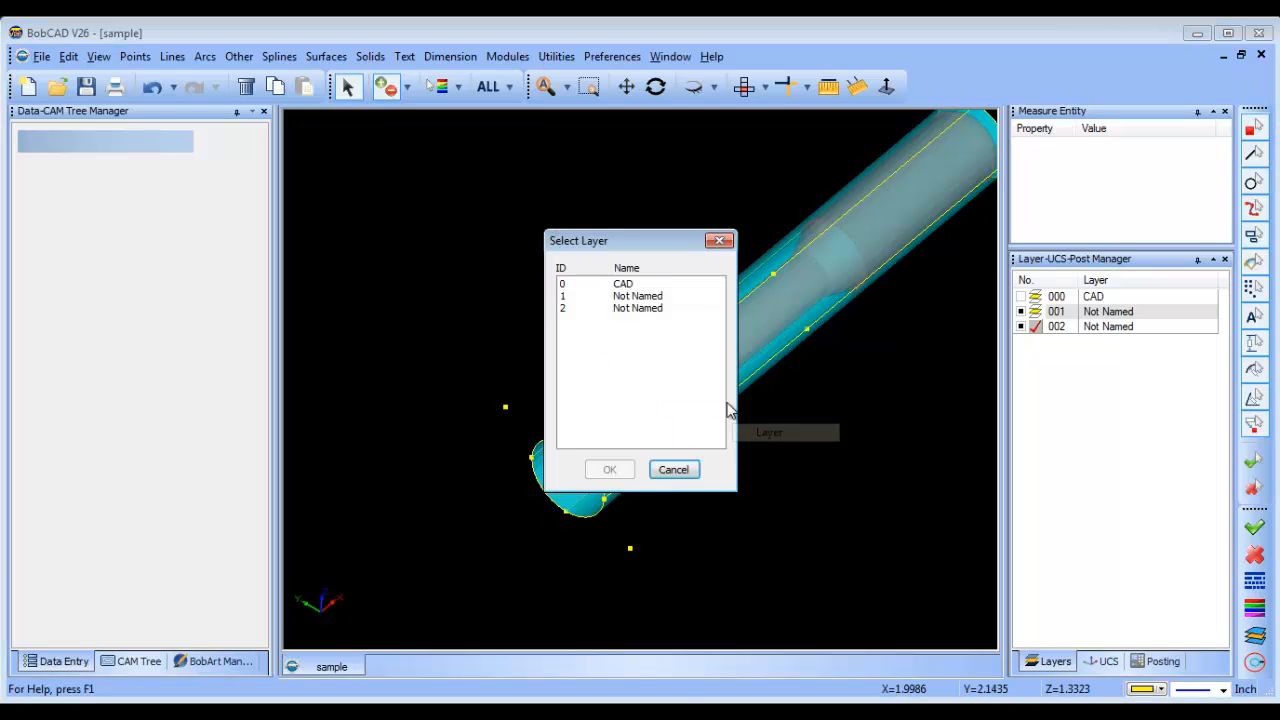
click(640, 309)
click(620, 470)
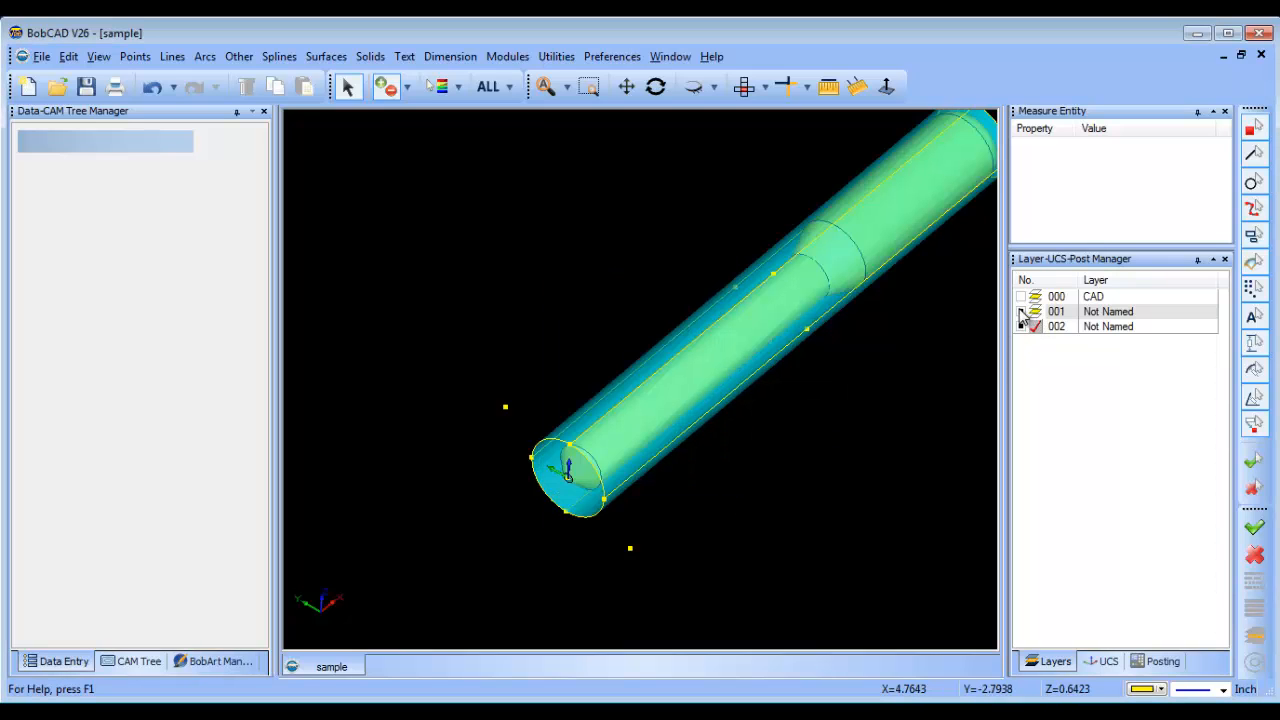
click(1021, 313)
Add an index system to Machine Setup - 1 of the milling job.
middle_drag(828, 459, 733, 424)
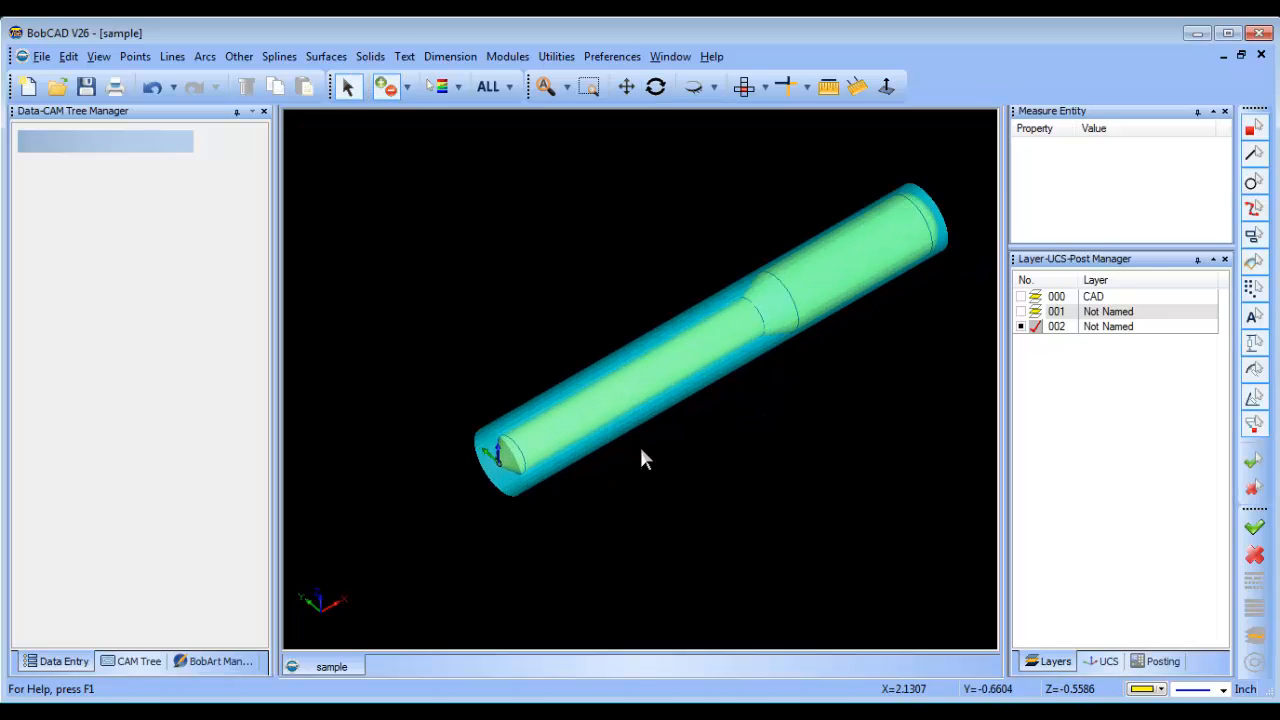
click(132, 662)
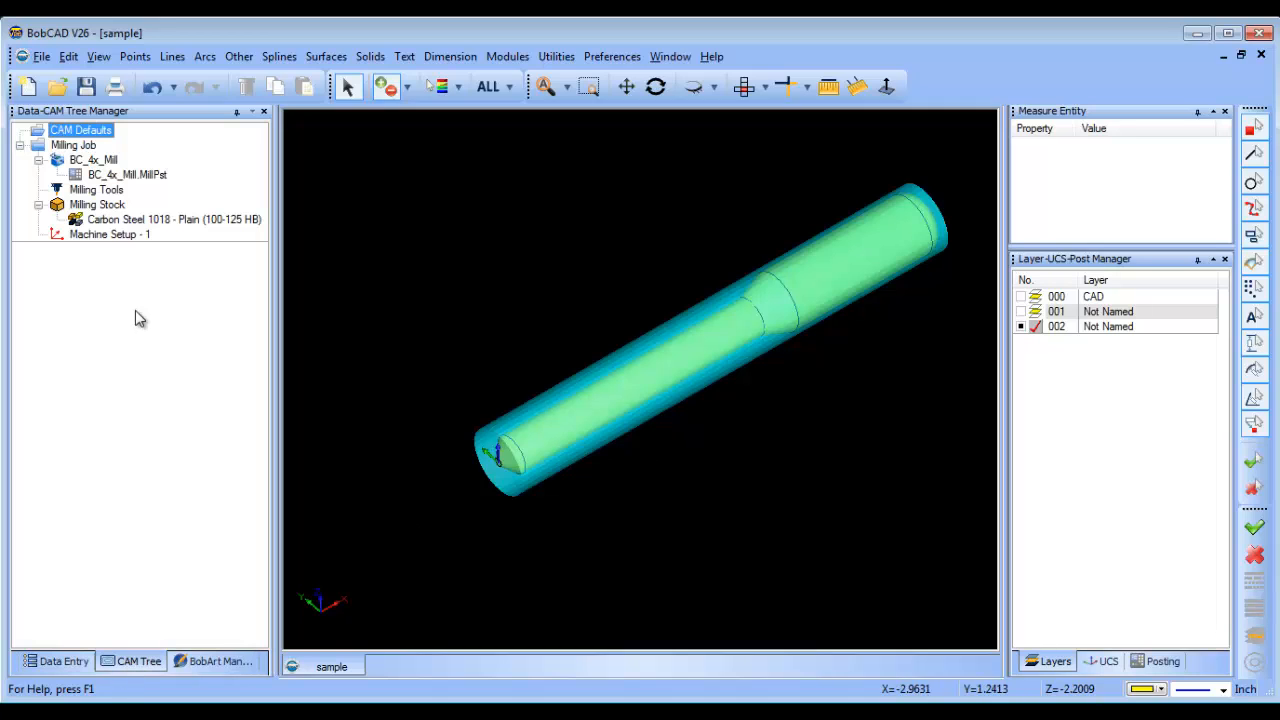
right_click(108, 242)
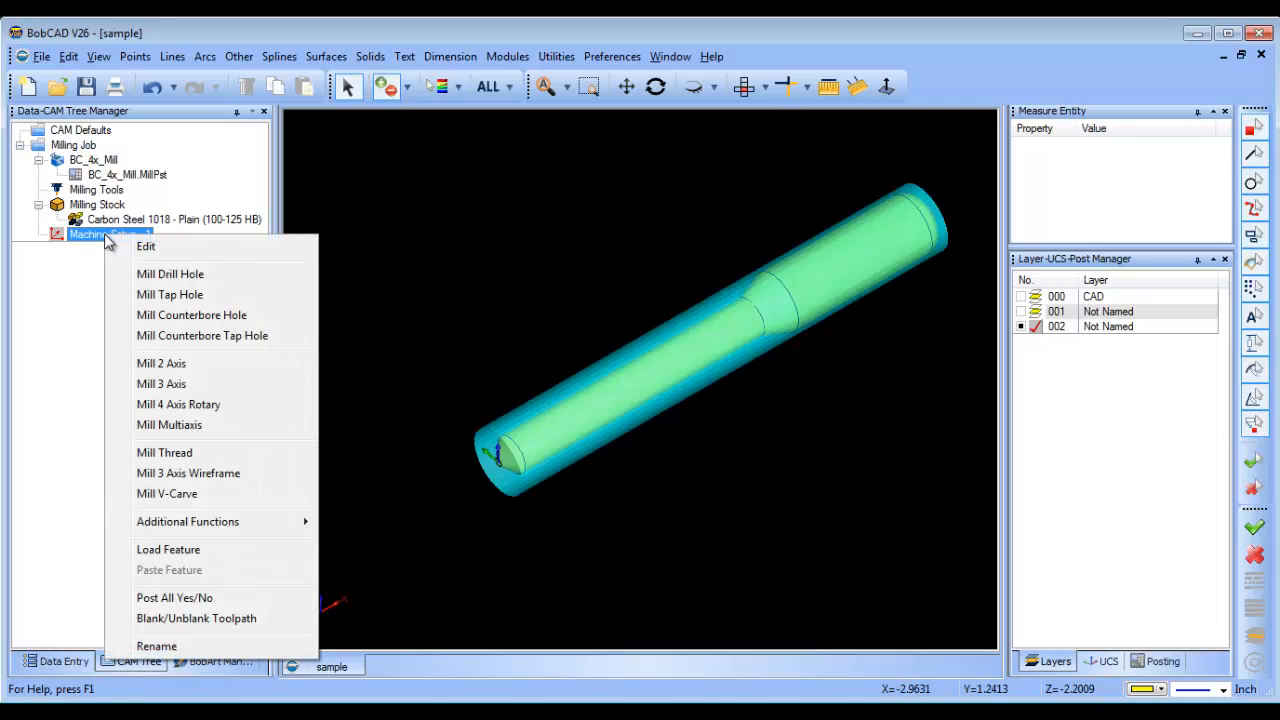
click(268, 533)
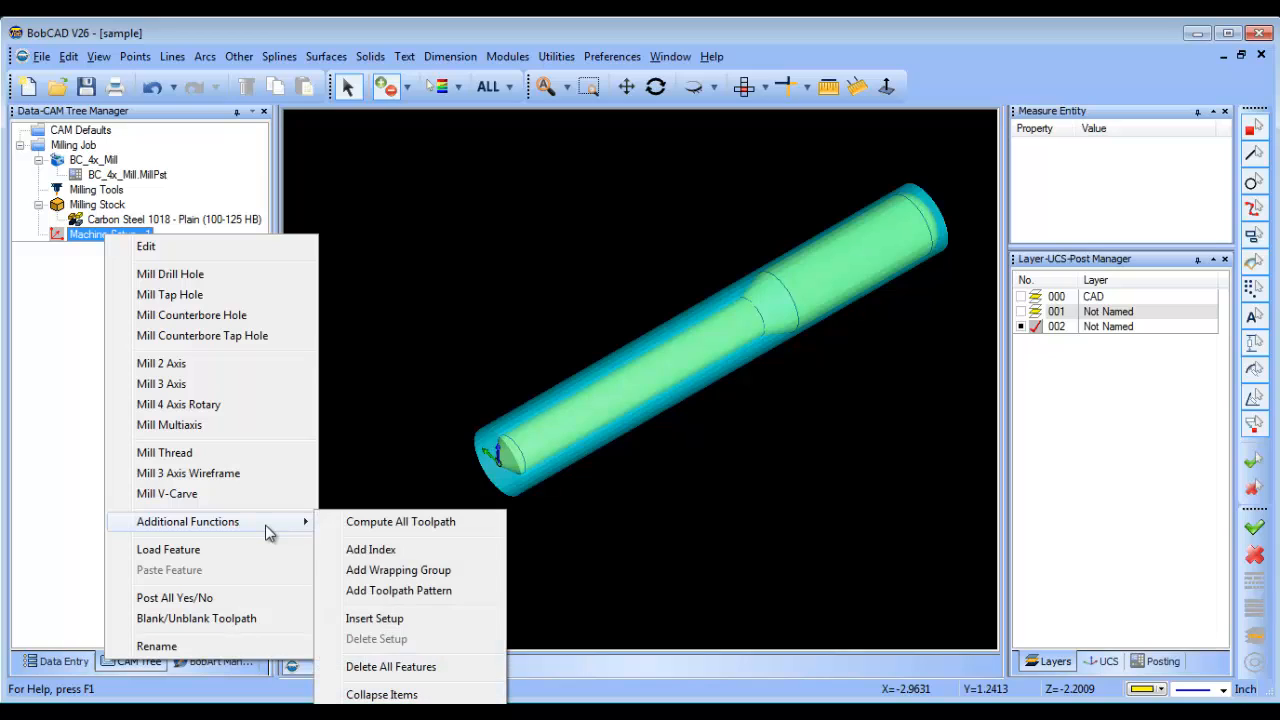
click(413, 552)
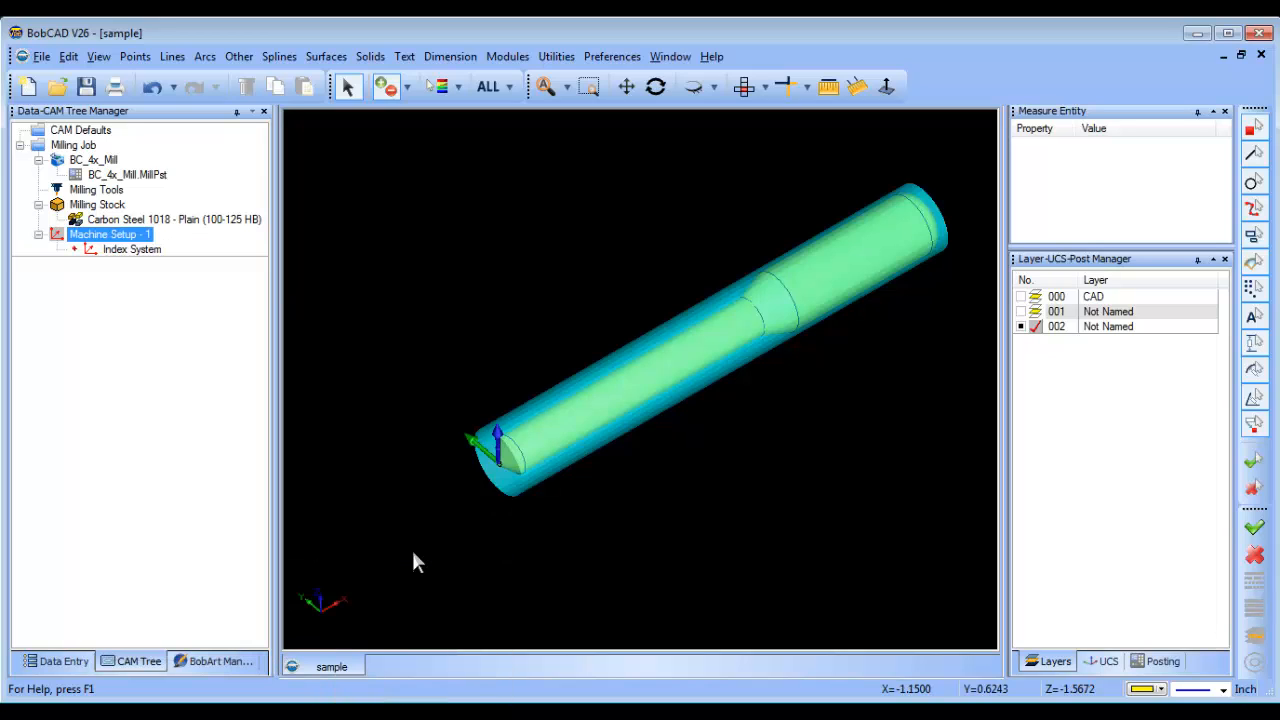
Assign the 1st Index UCS to the new index system.
click(130, 250)
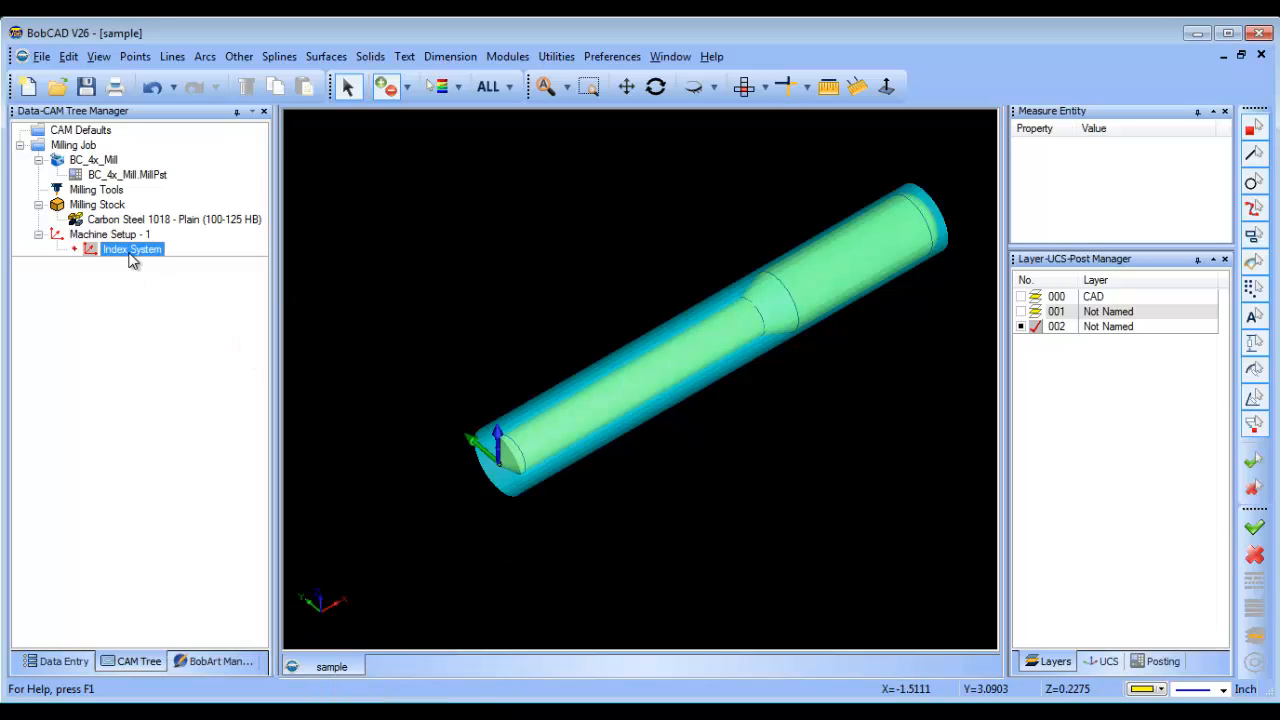
right_click(129, 251)
click(209, 268)
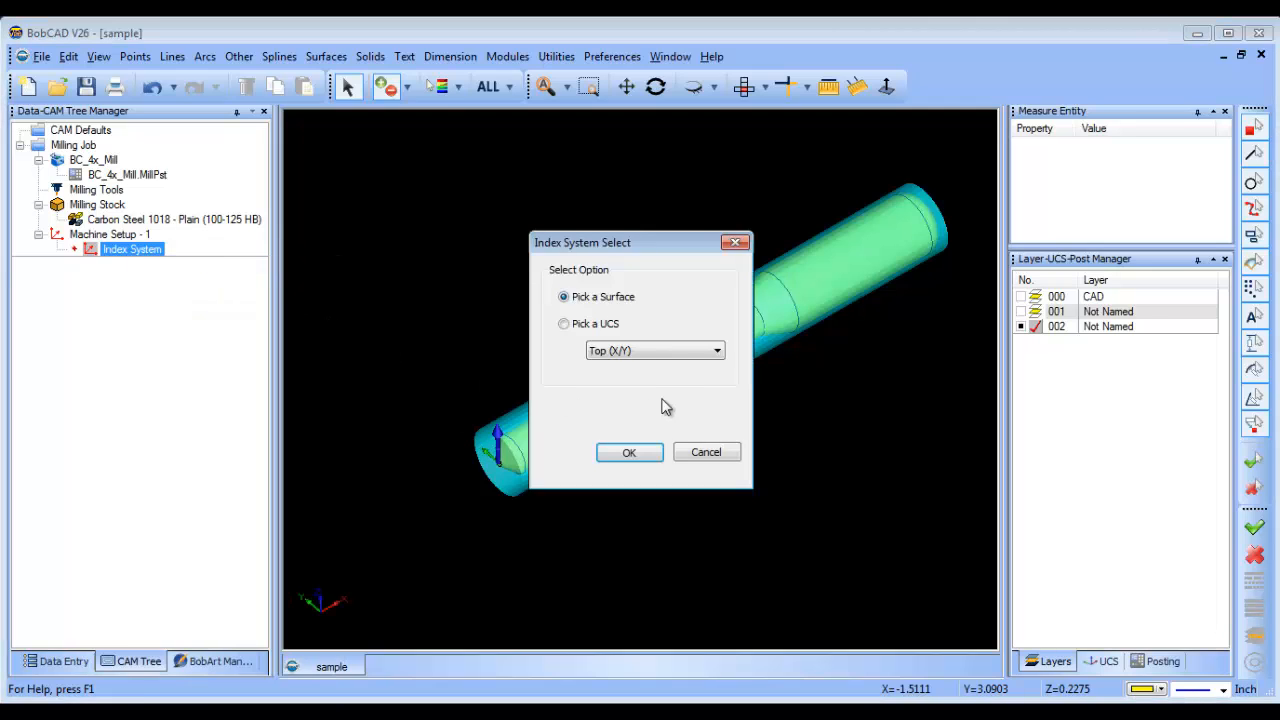
click(717, 350)
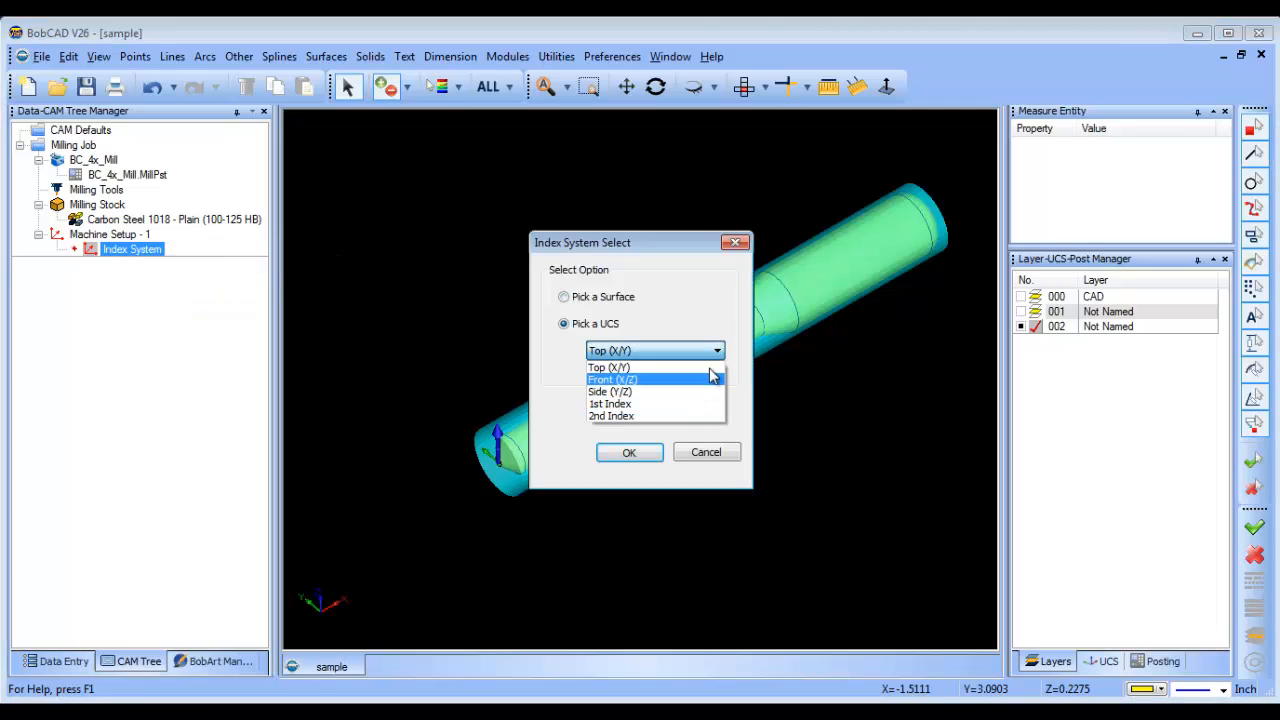
click(711, 404)
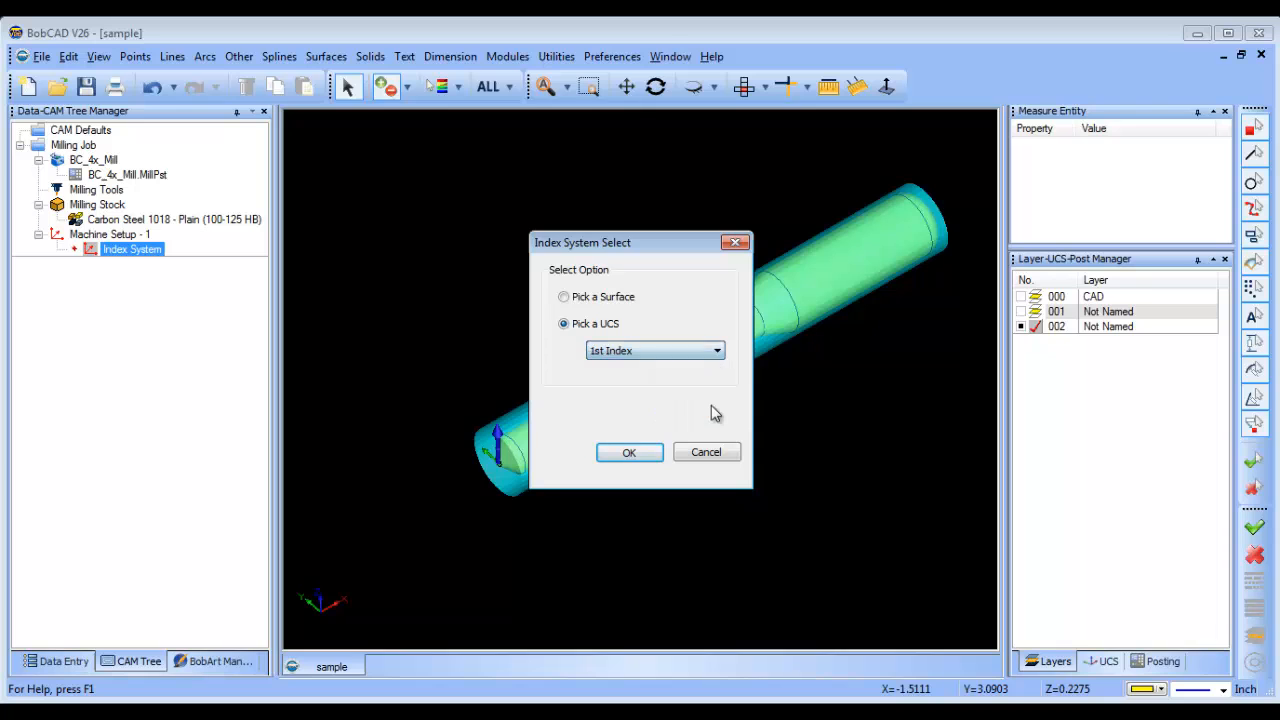
click(629, 454)
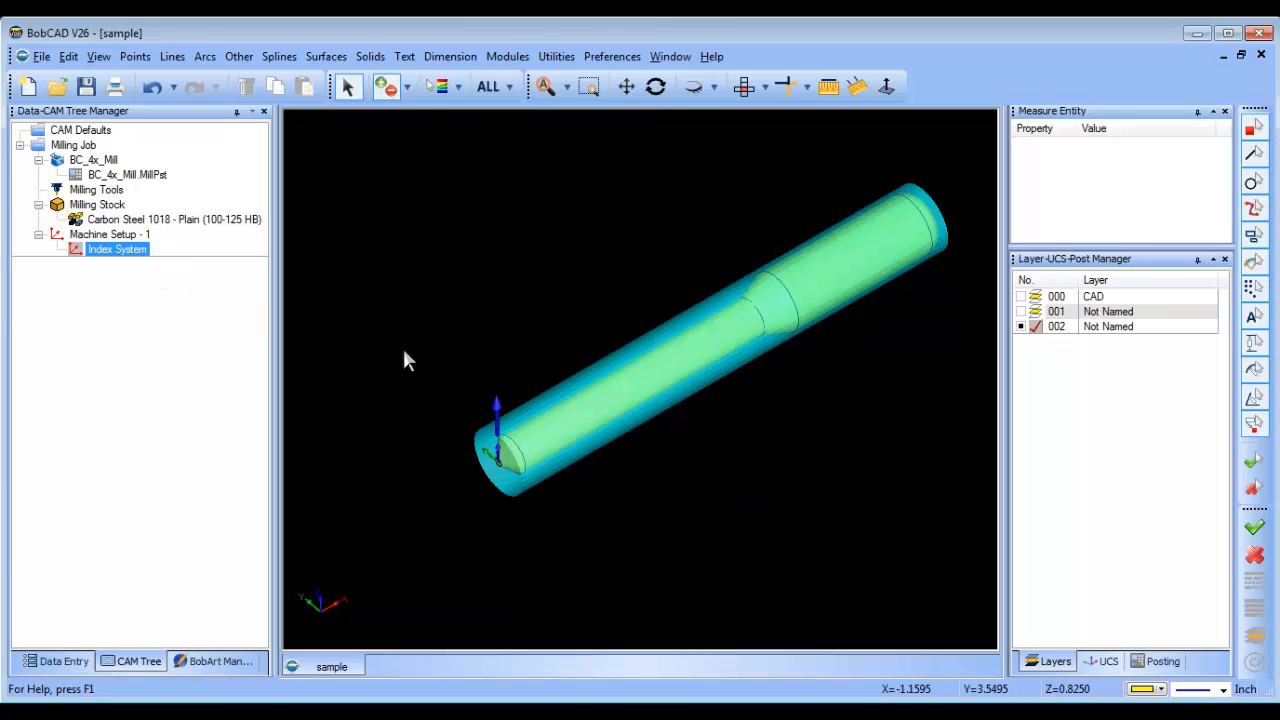
middle_drag(402, 346, 760, 427)
scroll(748, 420, up, 3)
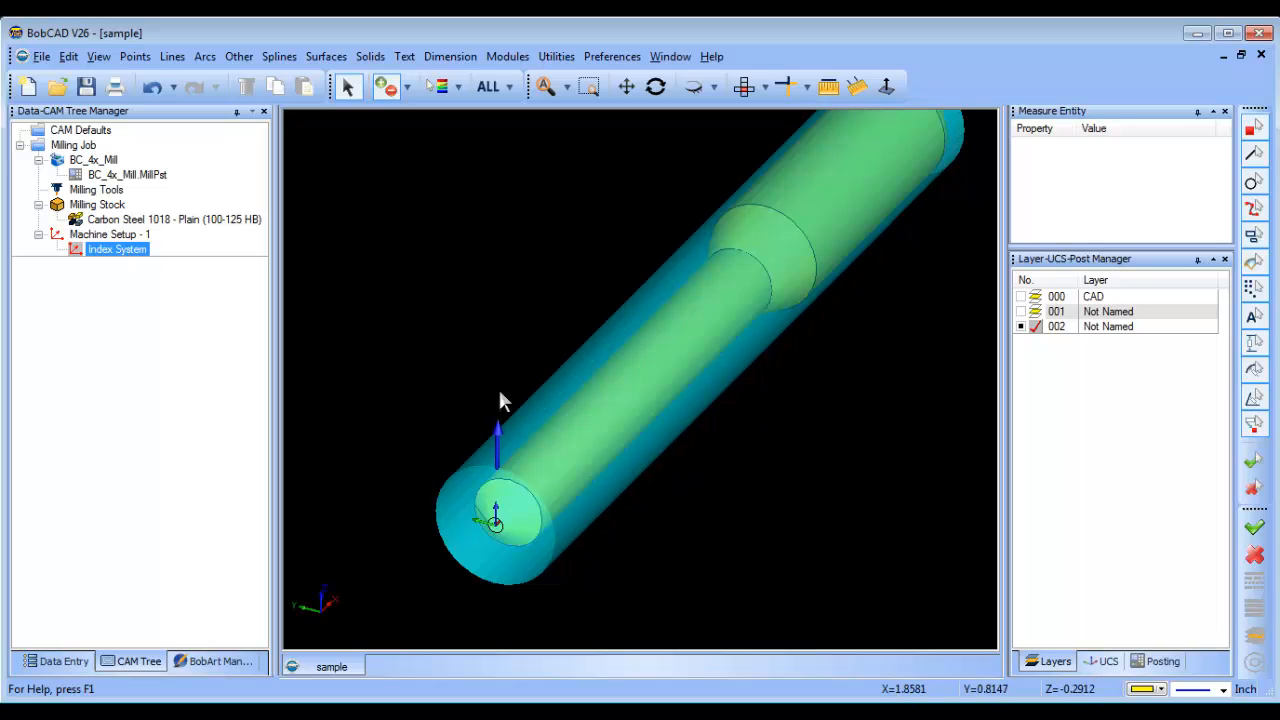
middle_drag(794, 397, 720, 394)
scroll(730, 395, down, 2)
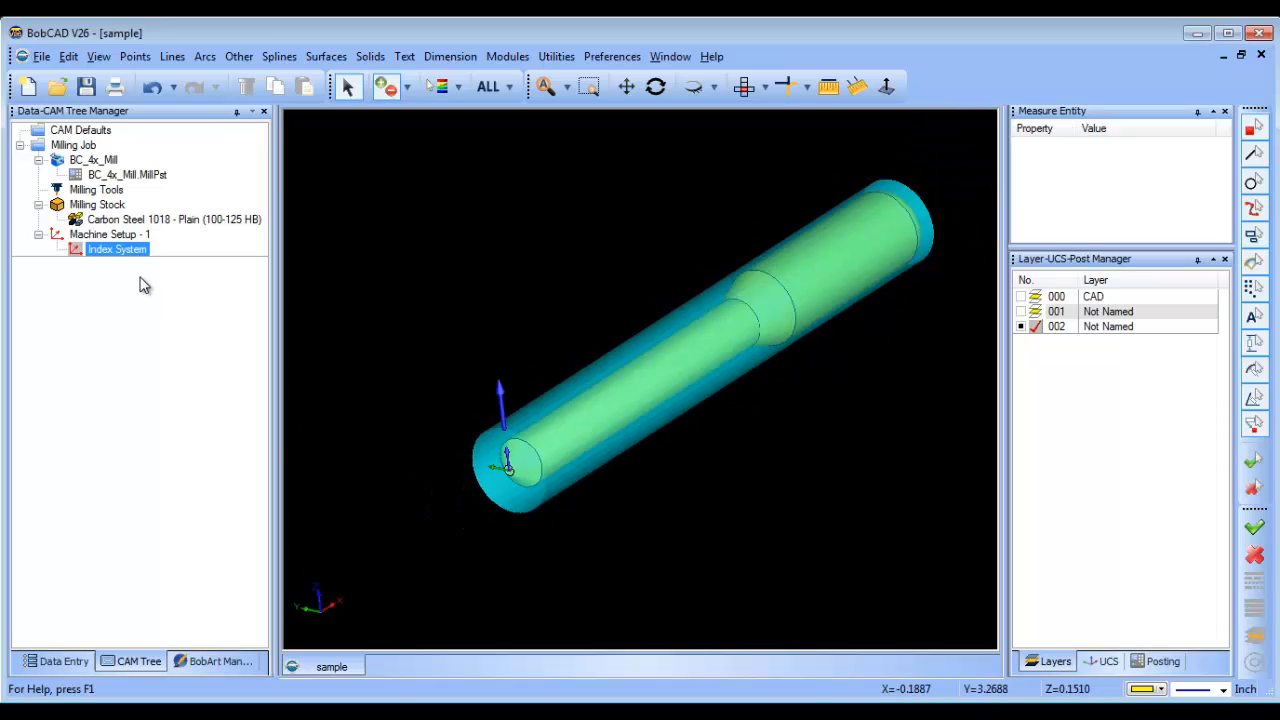
Add a Mill 3 Axis feature to the index system and select the entire shaft as its geometry.
right_click(118, 252)
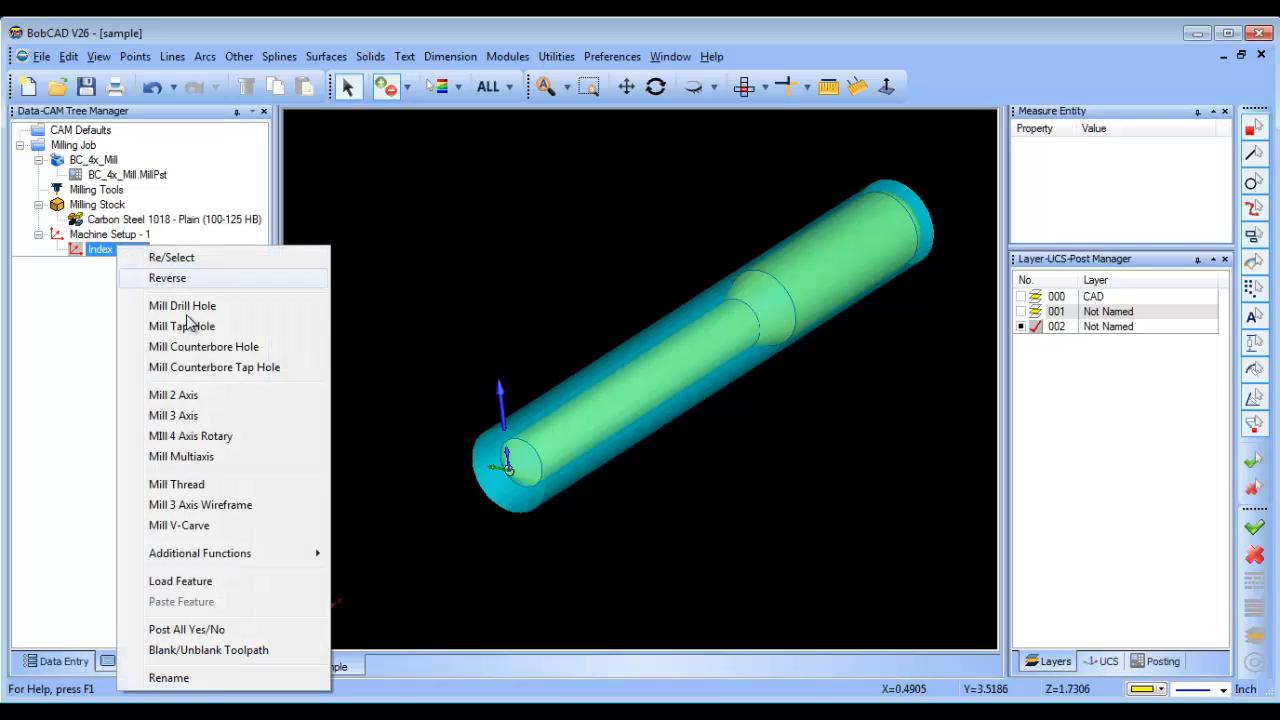
click(225, 416)
click(567, 184)
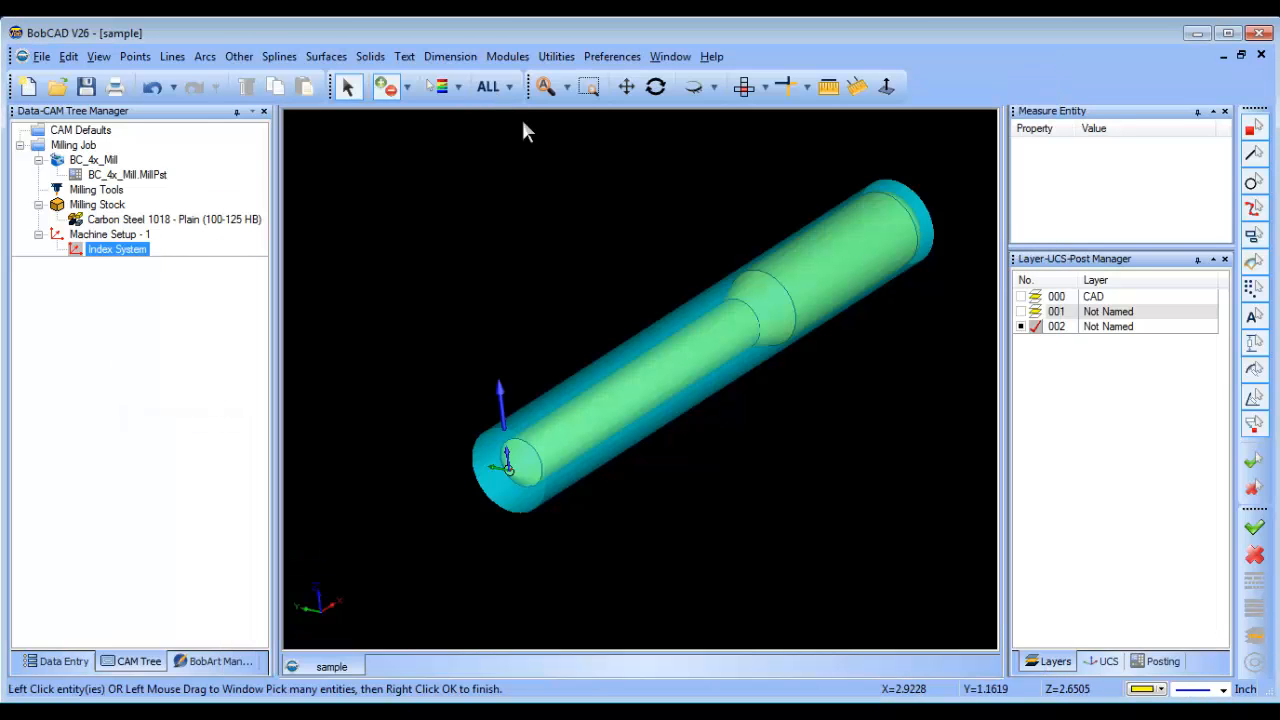
click(503, 90)
right_click(622, 209)
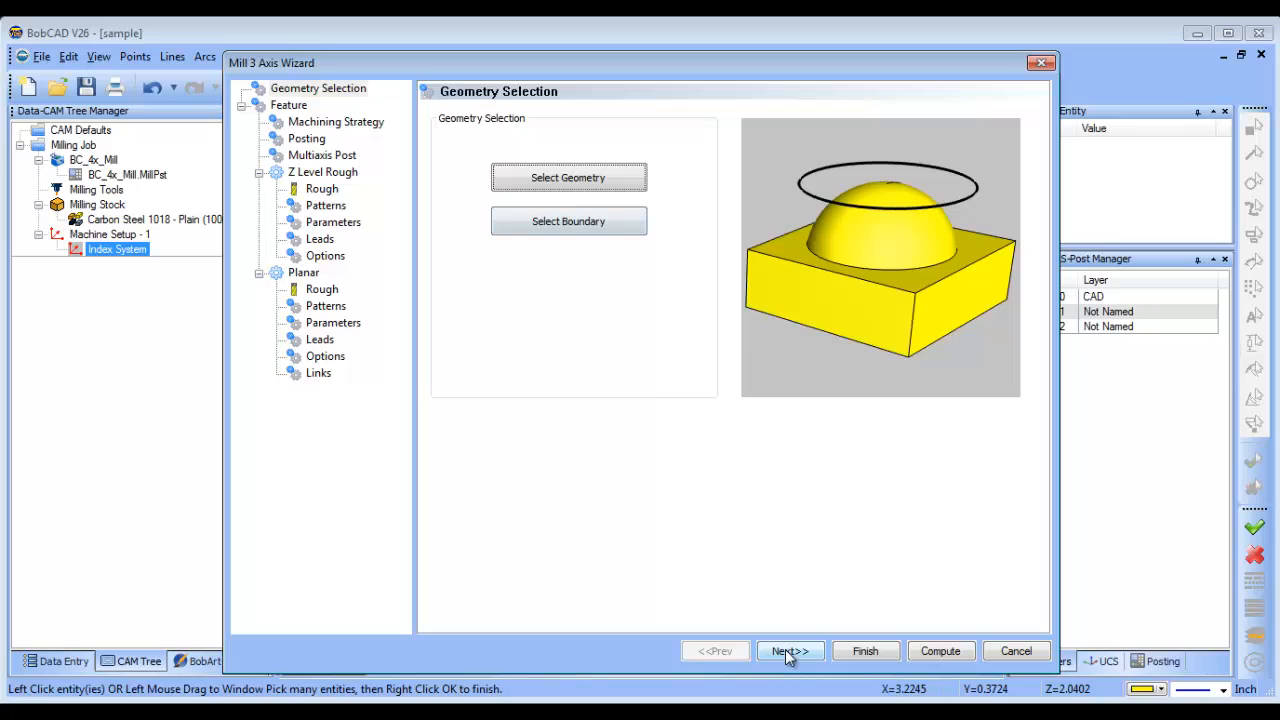
Set the 3 Axis feature's machining strategy to the standard Z Level Rough operation.
click(785, 650)
click(318, 125)
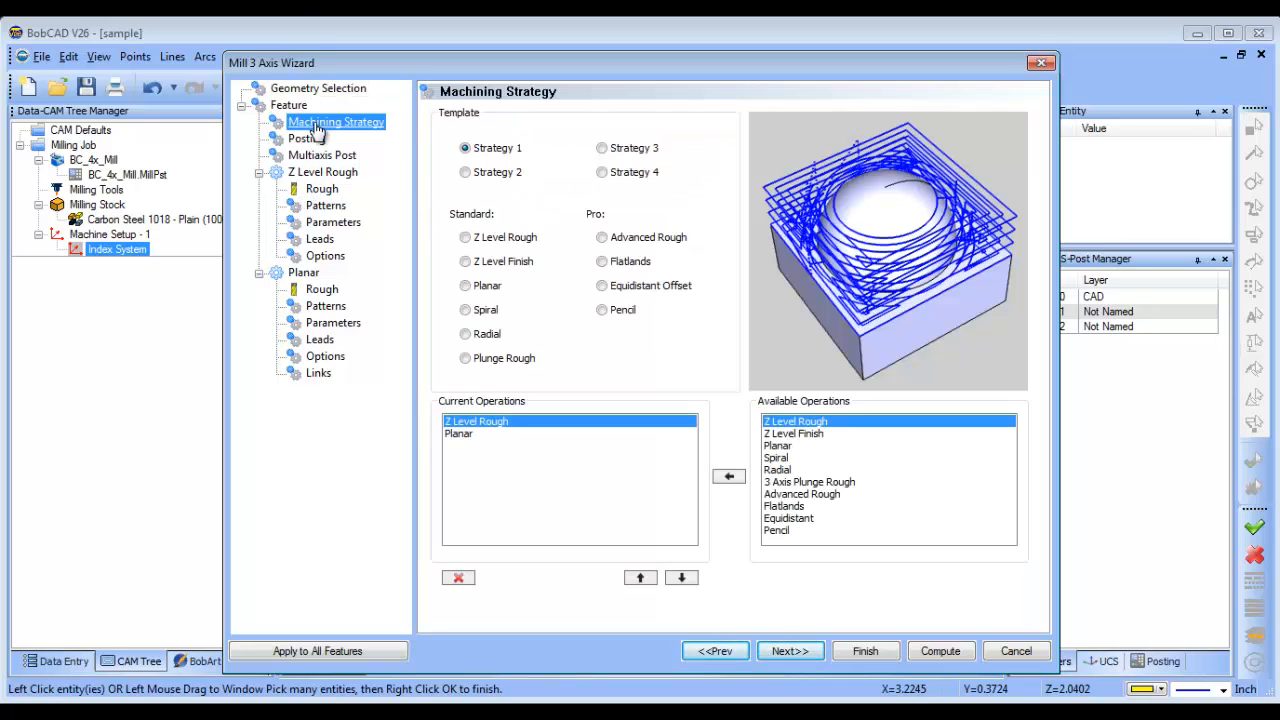
click(466, 238)
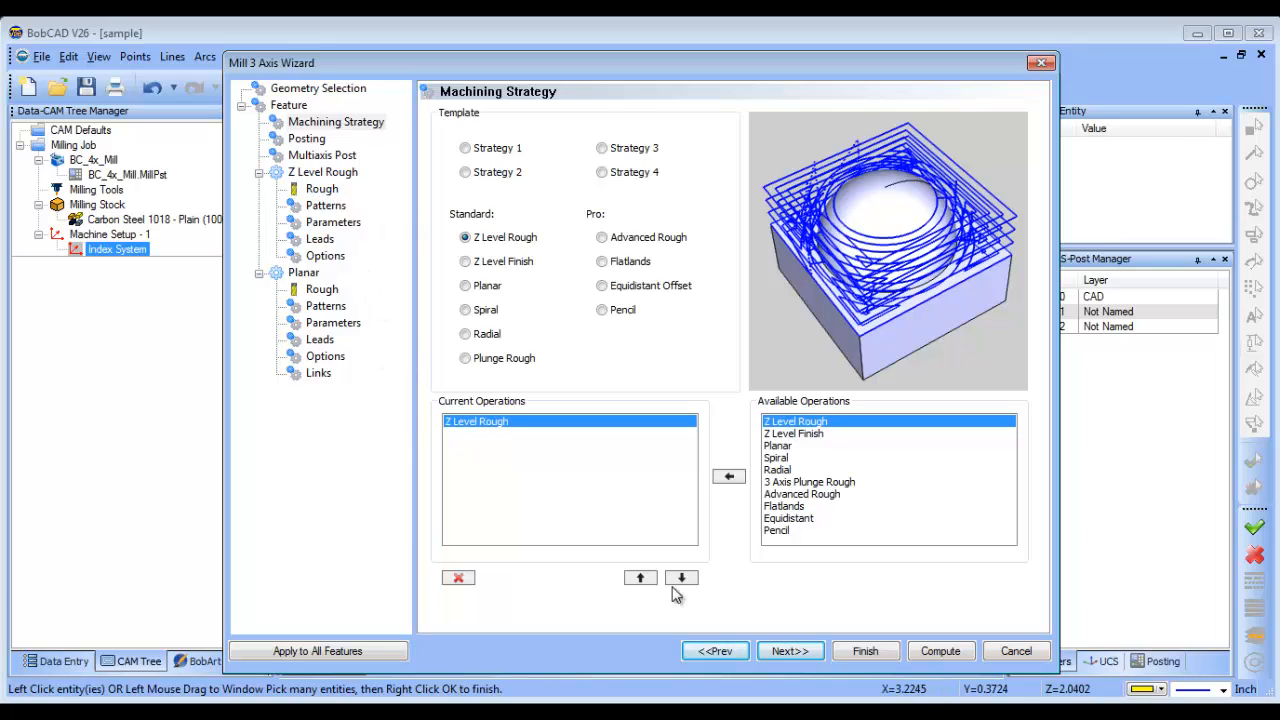
click(790, 651)
Set the corner radius of the Z Level Rough tool to 0.
click(321, 190)
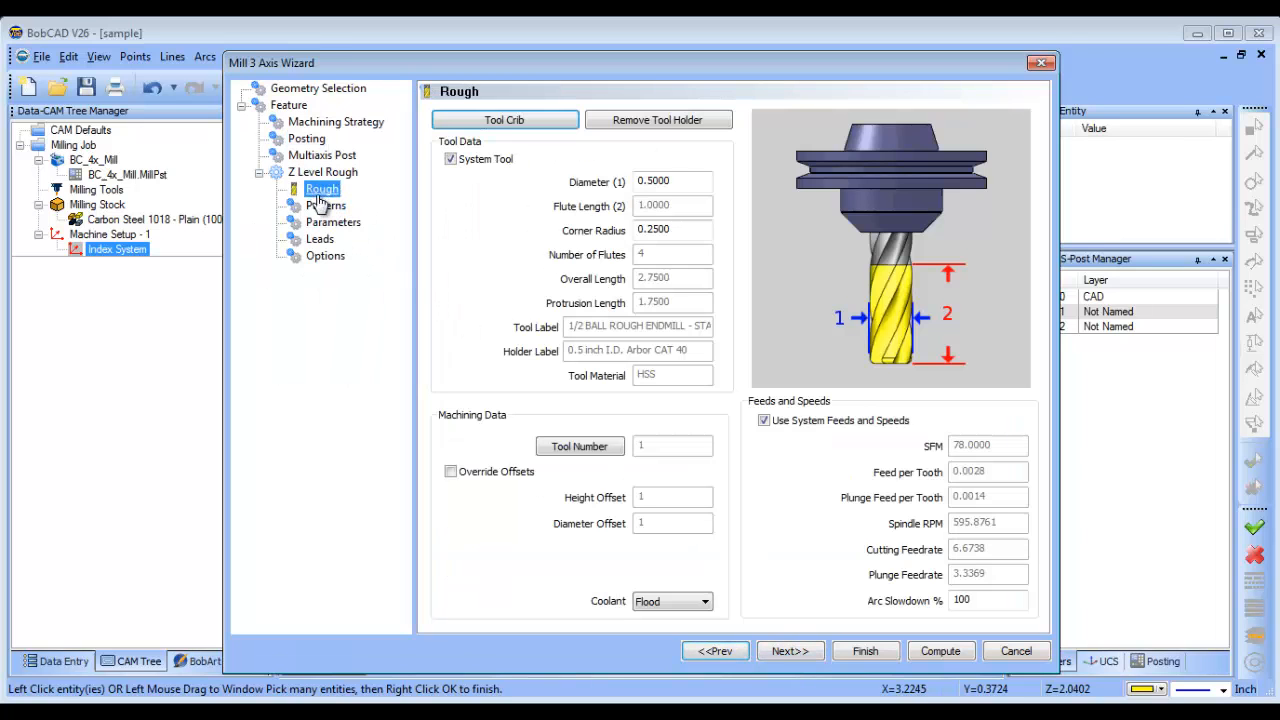
double_click(668, 231)
text(0)
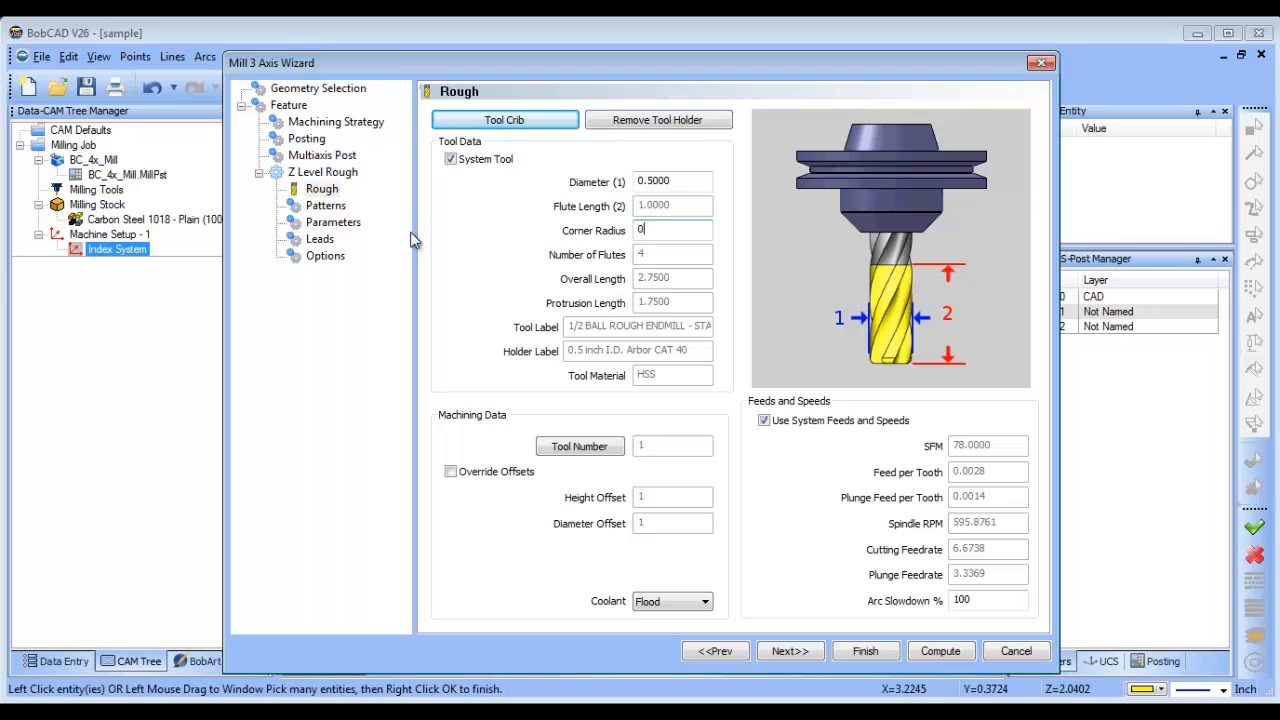
Set both the machining tolerance and the XYZ allowance of the Z Level Rough operation to 0.001.
click(326, 207)
click(333, 223)
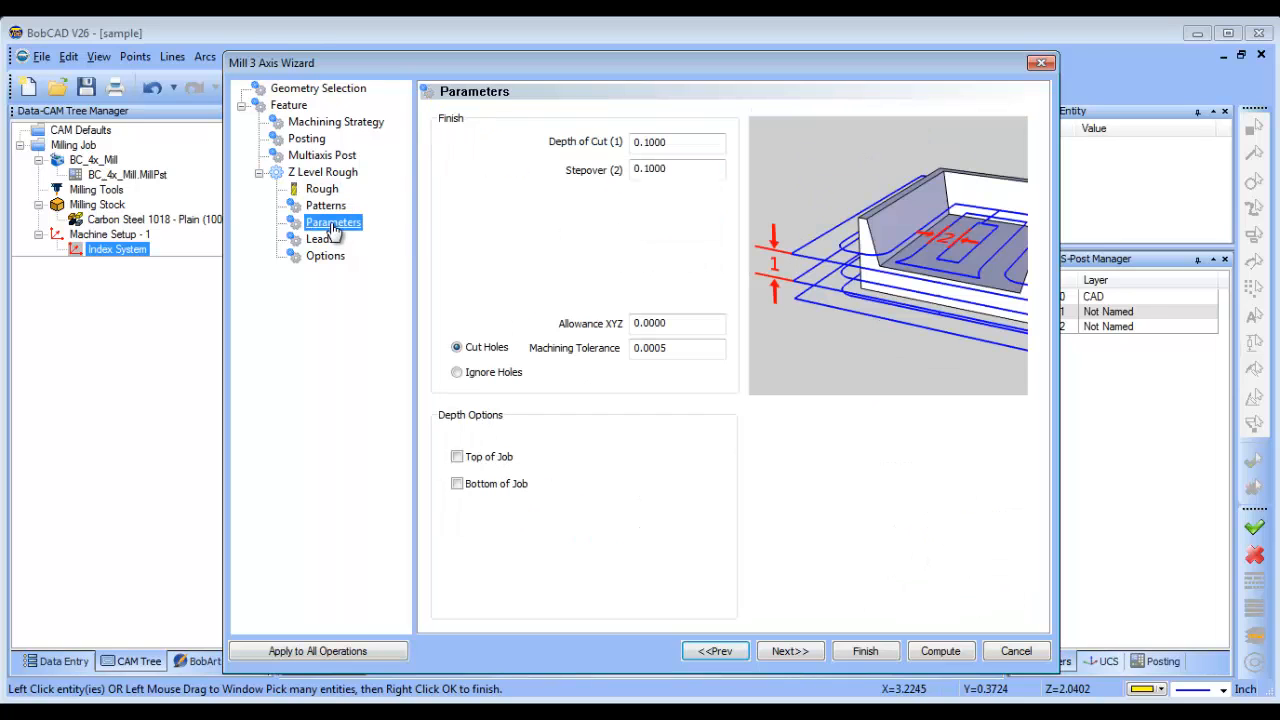
double_click(665, 347)
text(.)
text(001)
key(shift+Tab)
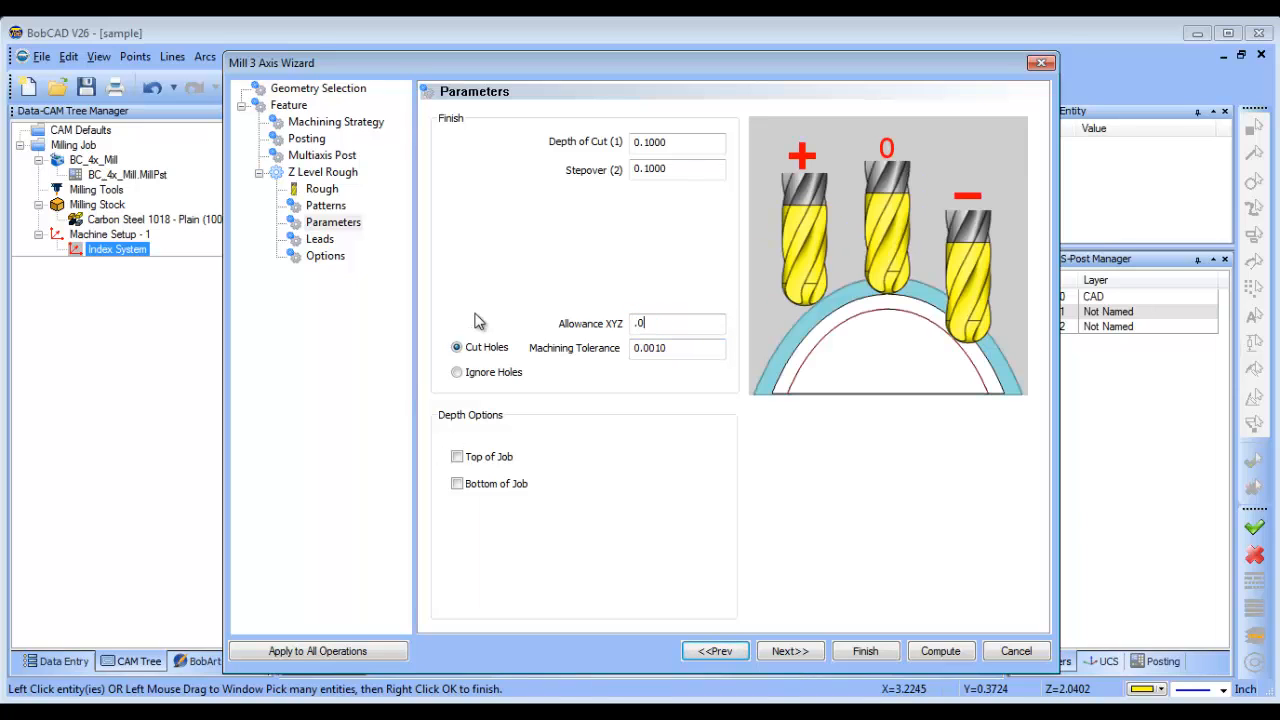
Enable the Top of Job and Bottom of Job depth options, enter their depths and compute the roughing toolpath.
click(456, 457)
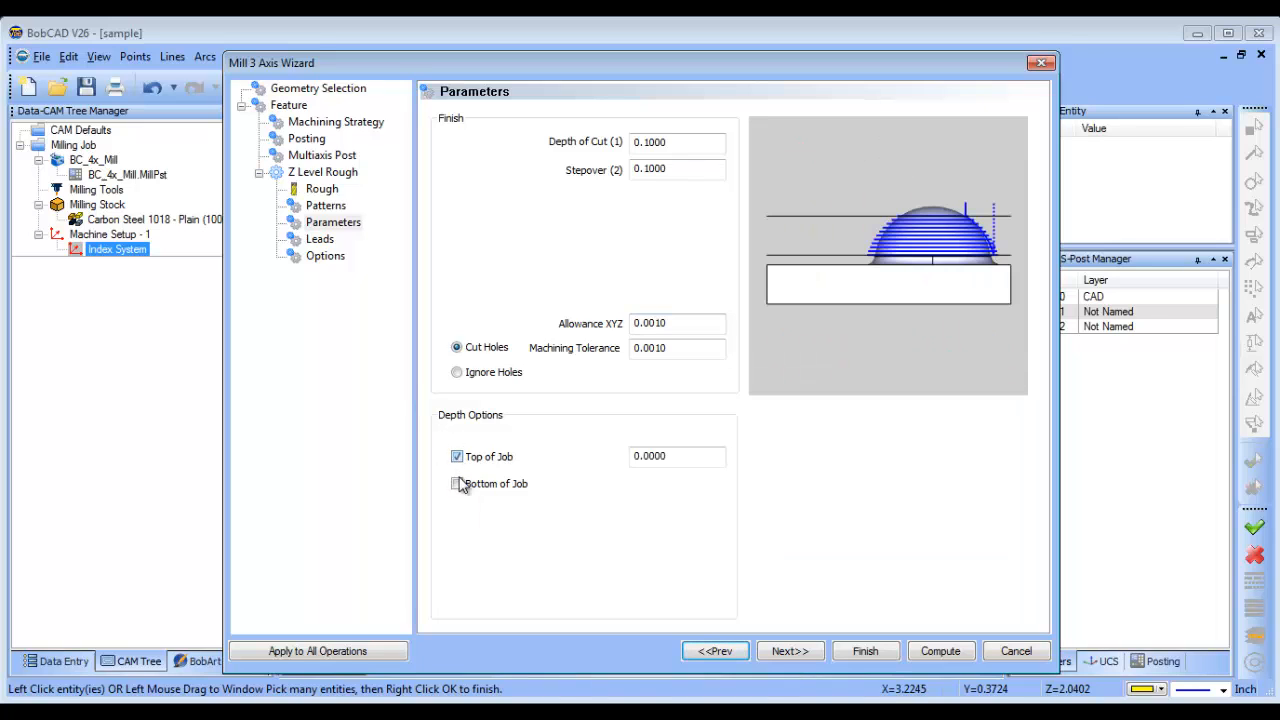
drag(680, 490, 565, 510)
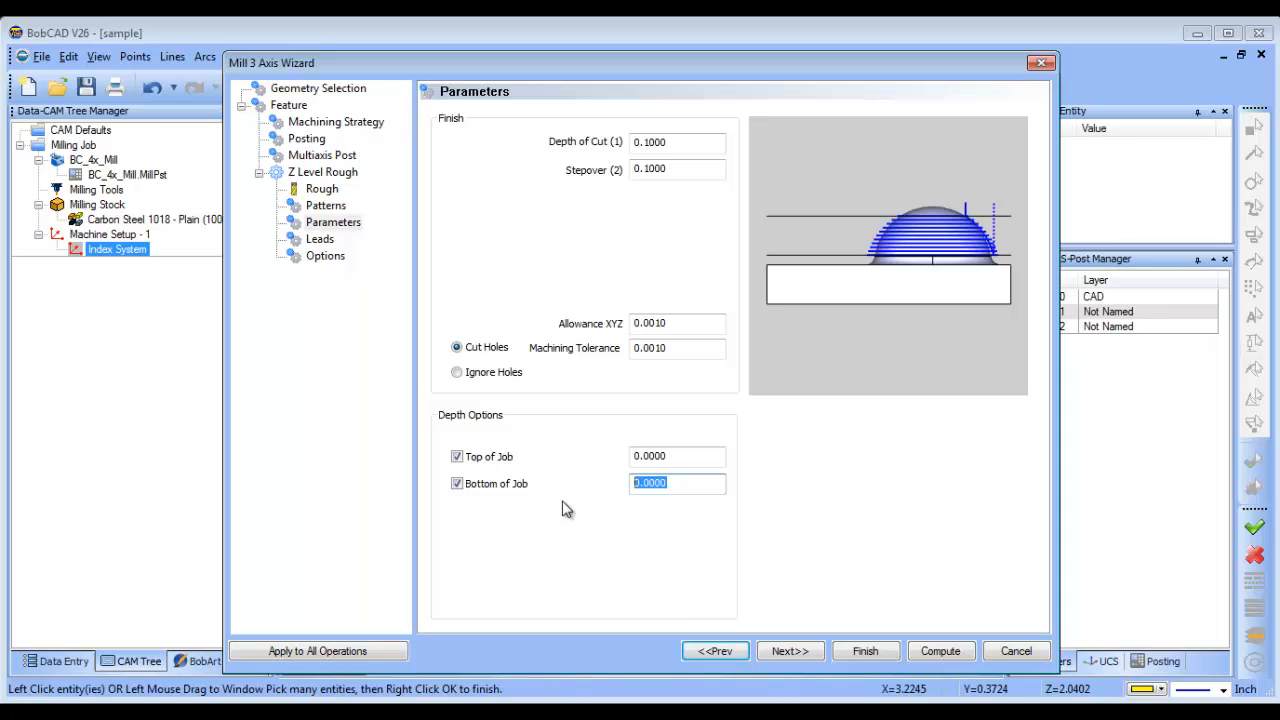
text(1.125/2)
click(686, 456)
click(636, 488)
click(940, 653)
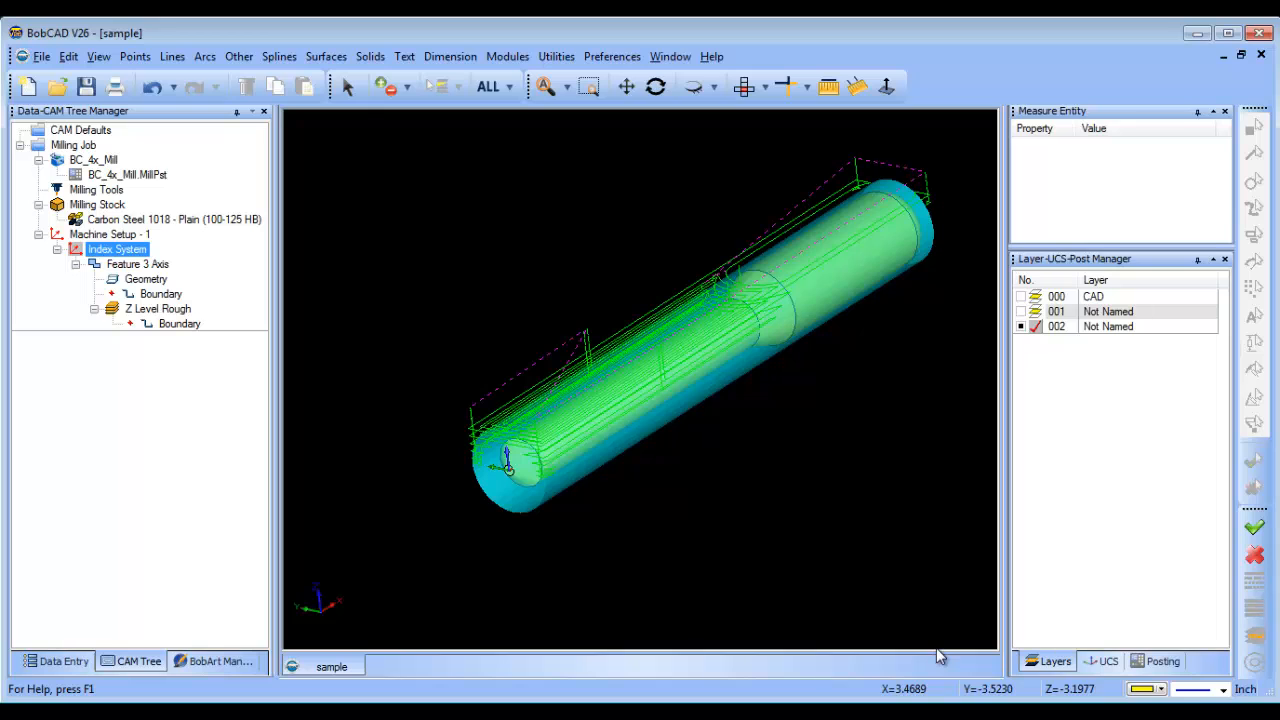
Blank the Z Level Rough toolpath and collapse the index system that contains it.
middle_drag(768, 528, 738, 411)
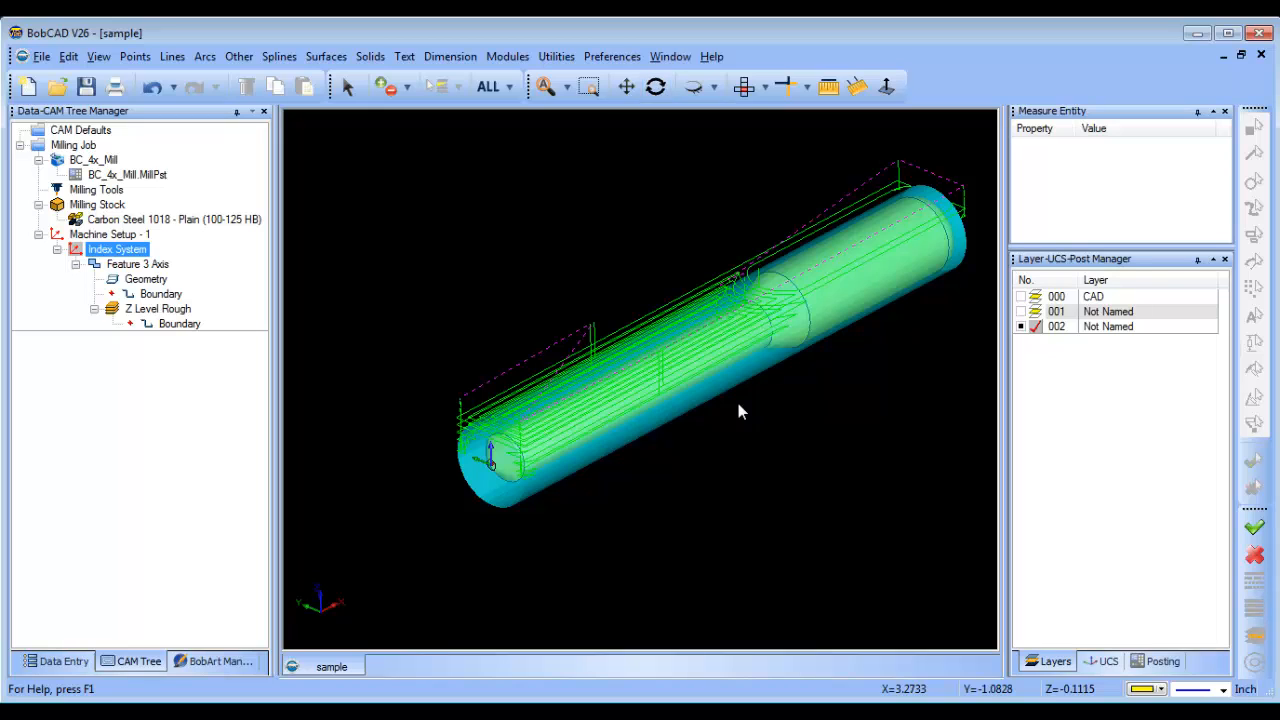
click(57, 249)
click(57, 249)
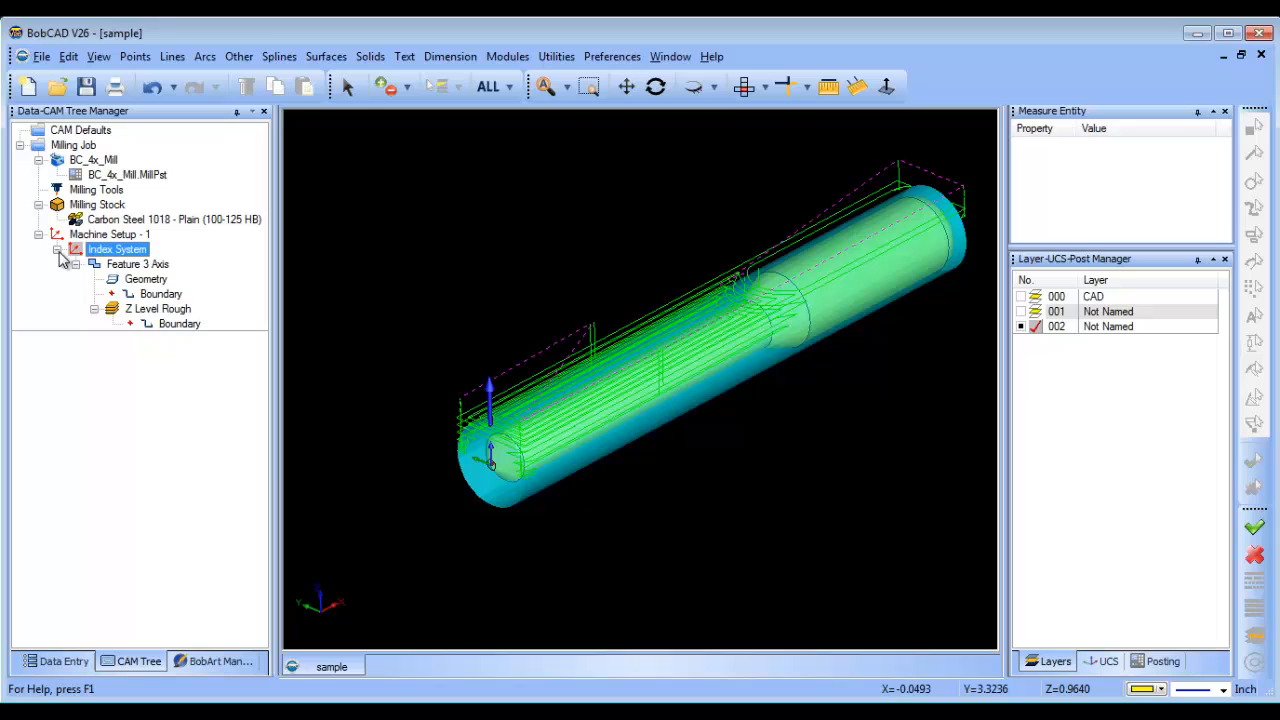
right_click(158, 310)
click(252, 426)
double_click(110, 249)
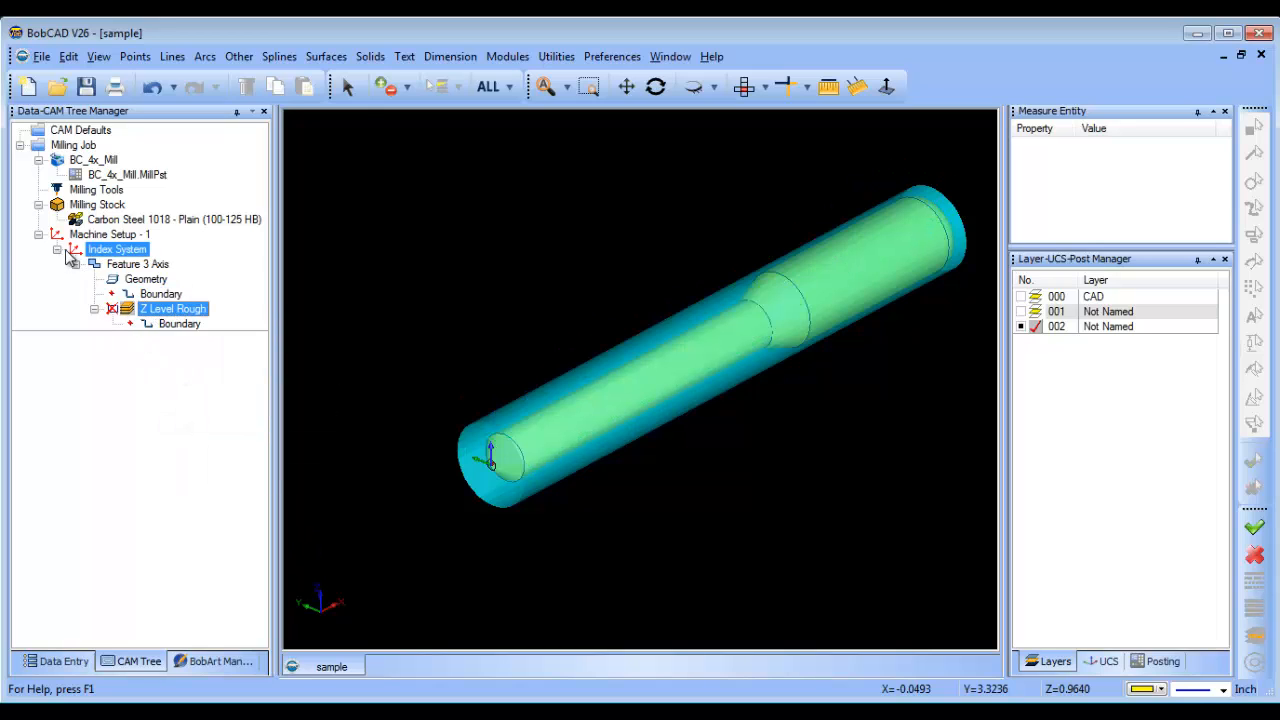
Insert a second index system below the existing one in Machine Setup - 1.
right_click(127, 252)
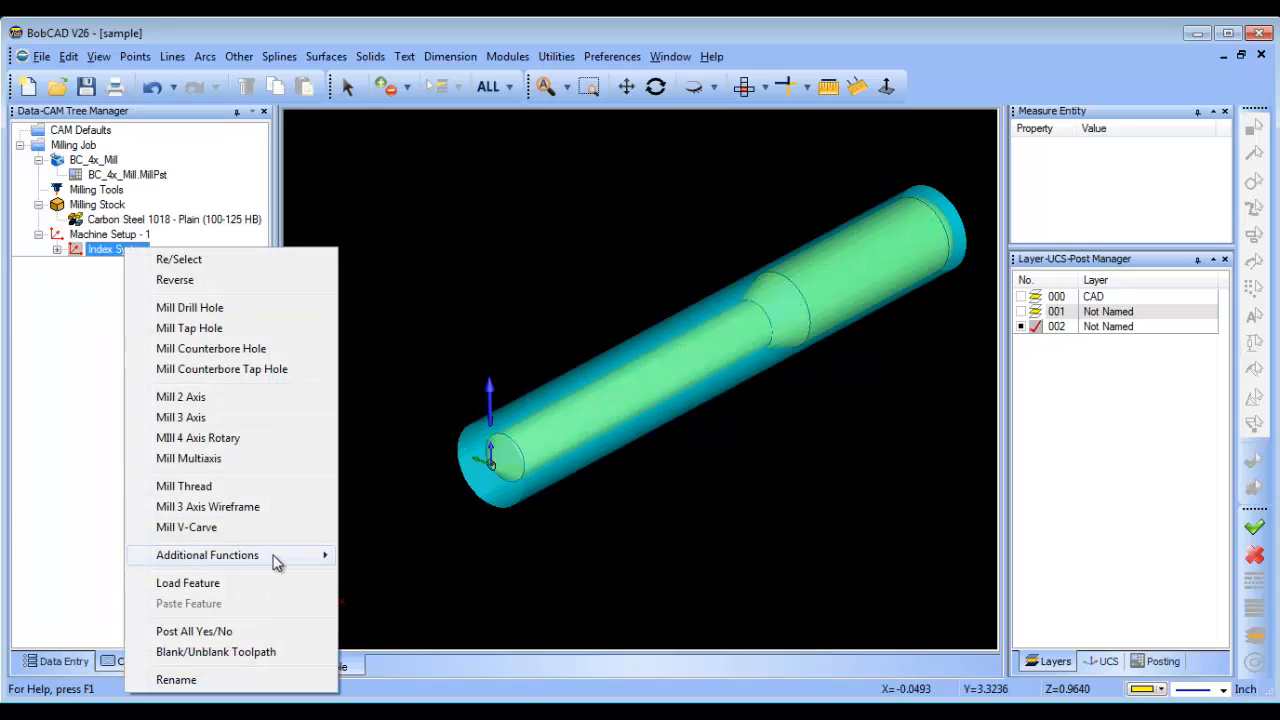
mouse_move(277, 560)
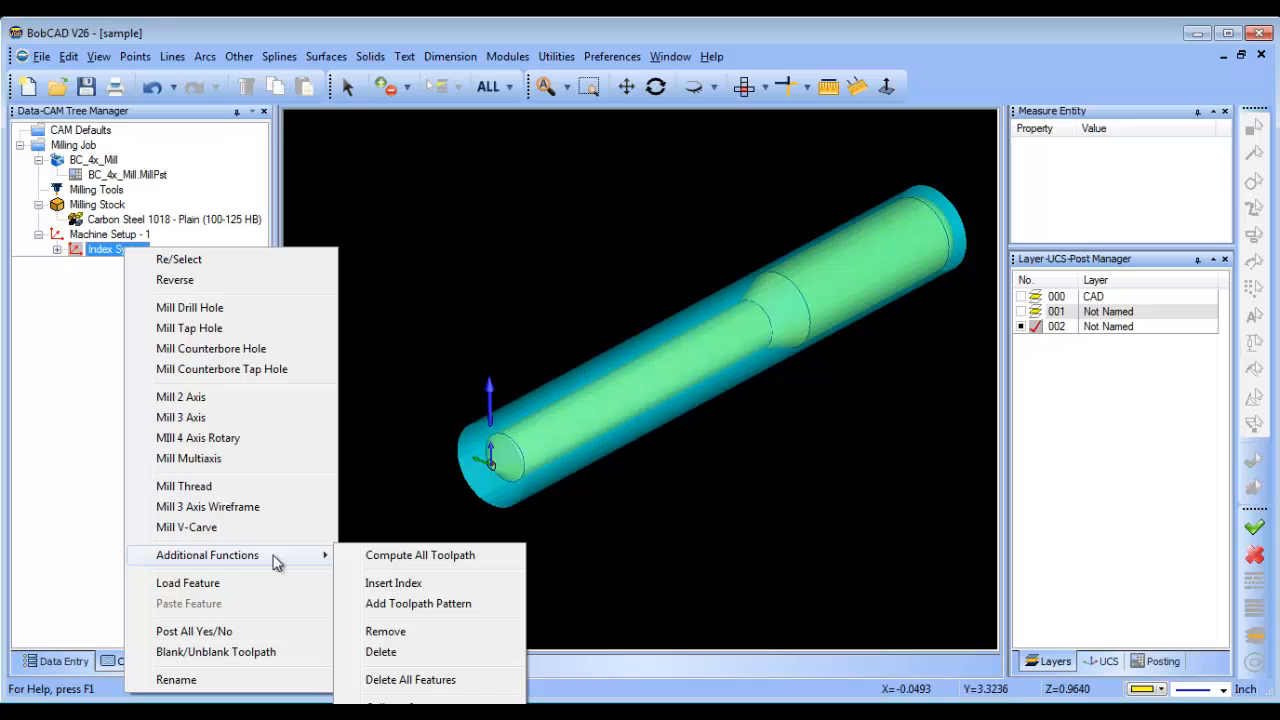
click(447, 586)
Assign the 2nd Index UCS to the second index system and check its axis direction on the shaft.
right_click(126, 270)
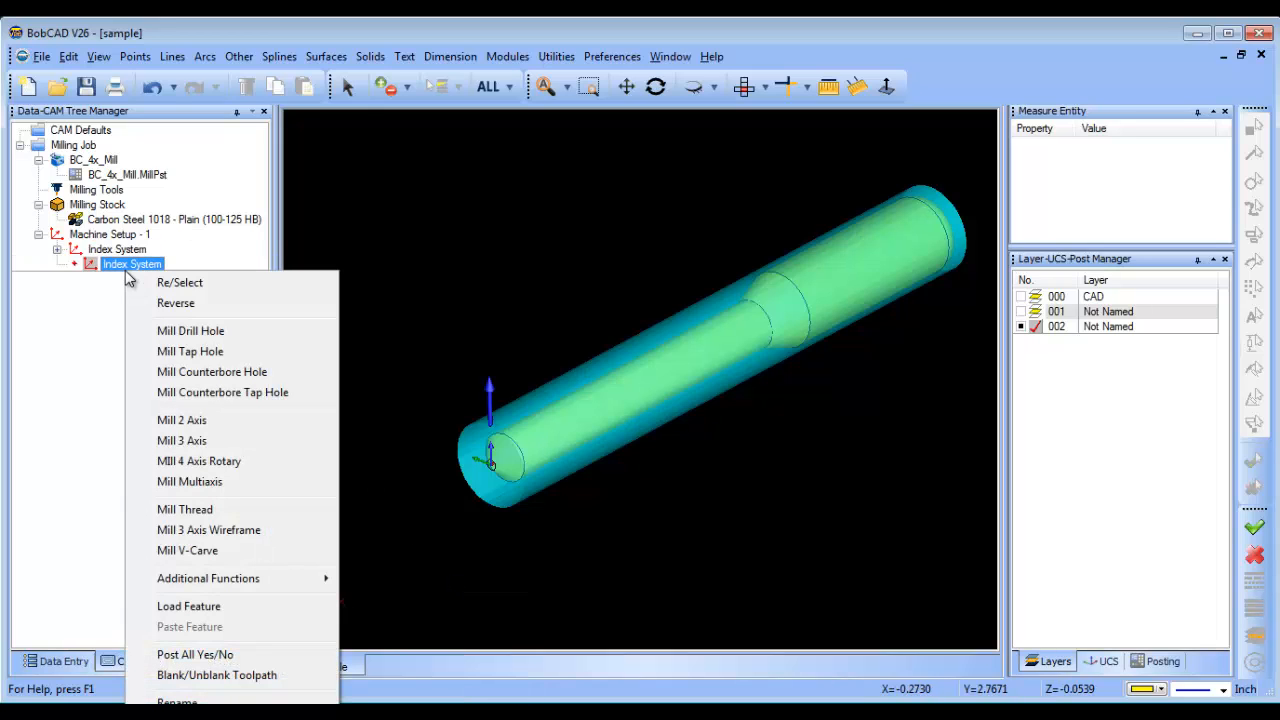
click(218, 288)
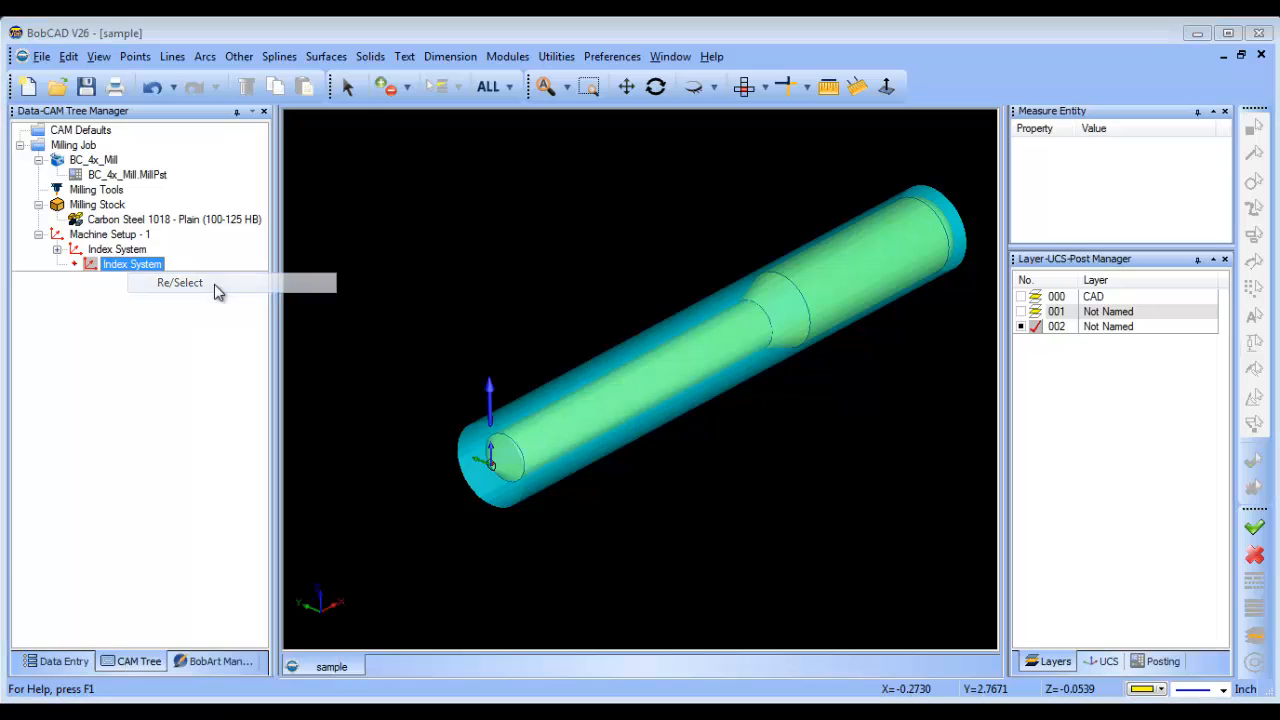
click(693, 351)
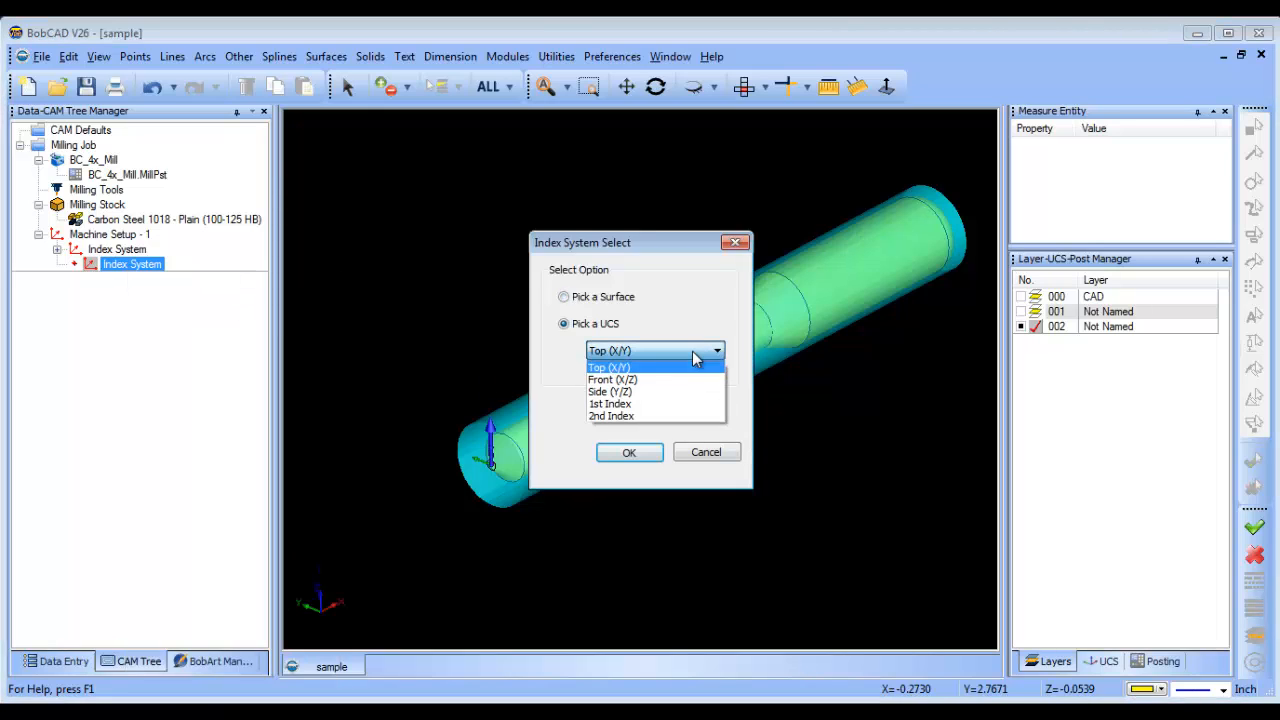
click(678, 416)
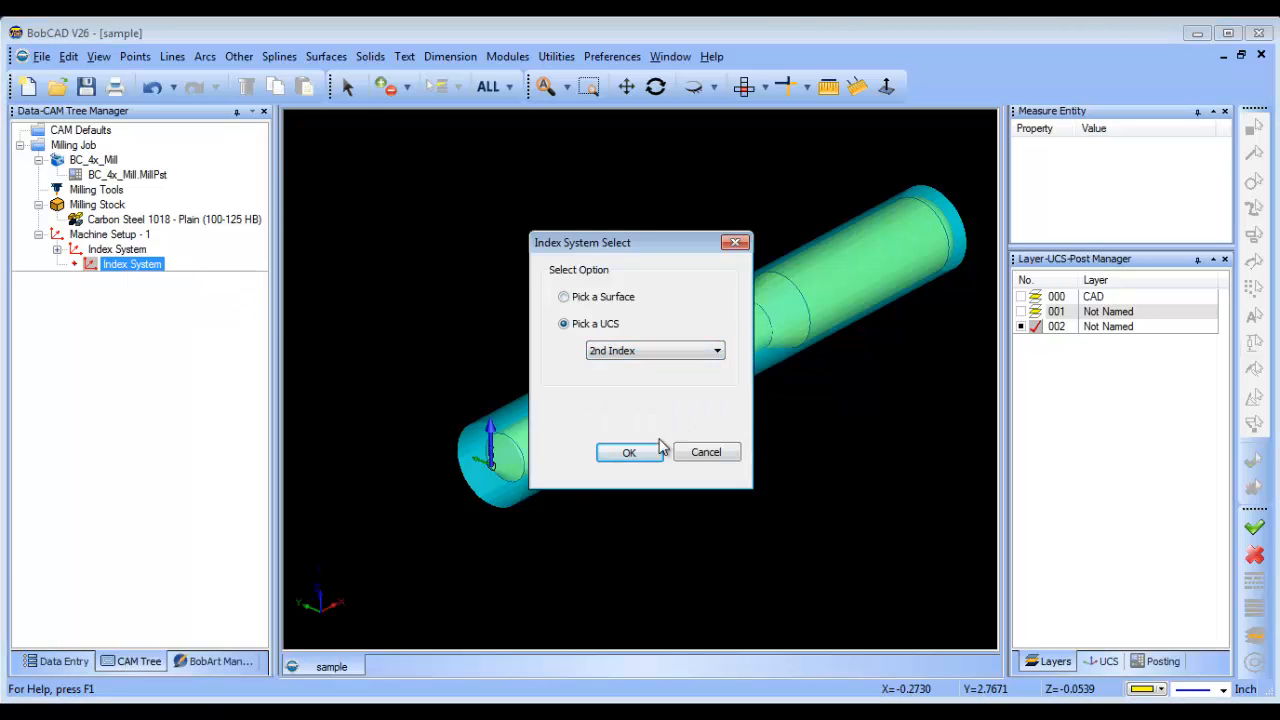
click(631, 452)
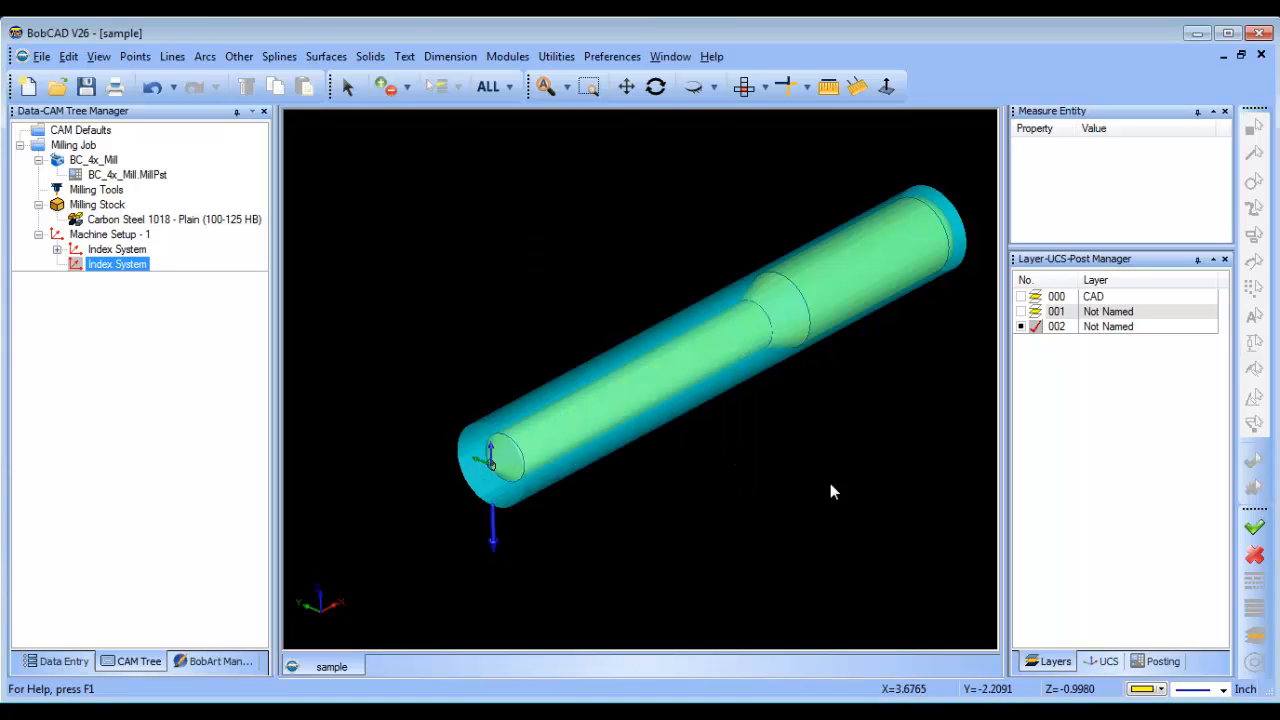
drag(851, 492, 729, 254)
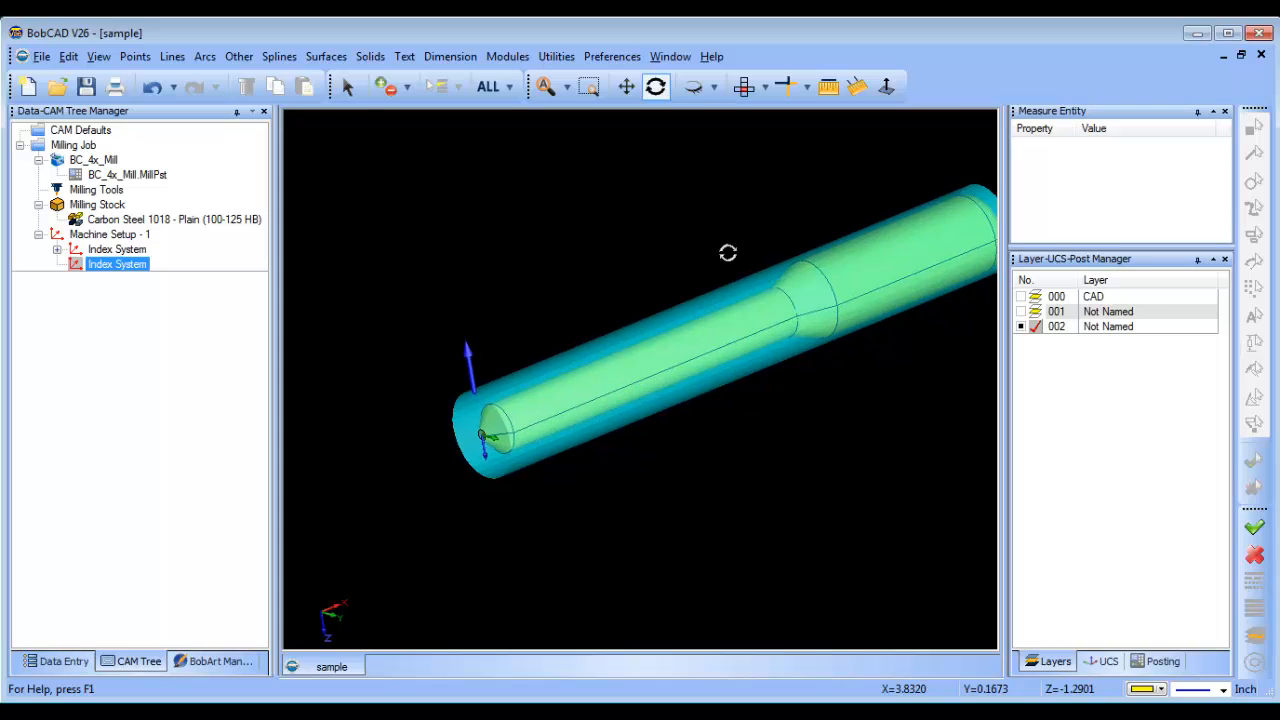
drag(777, 466, 794, 474)
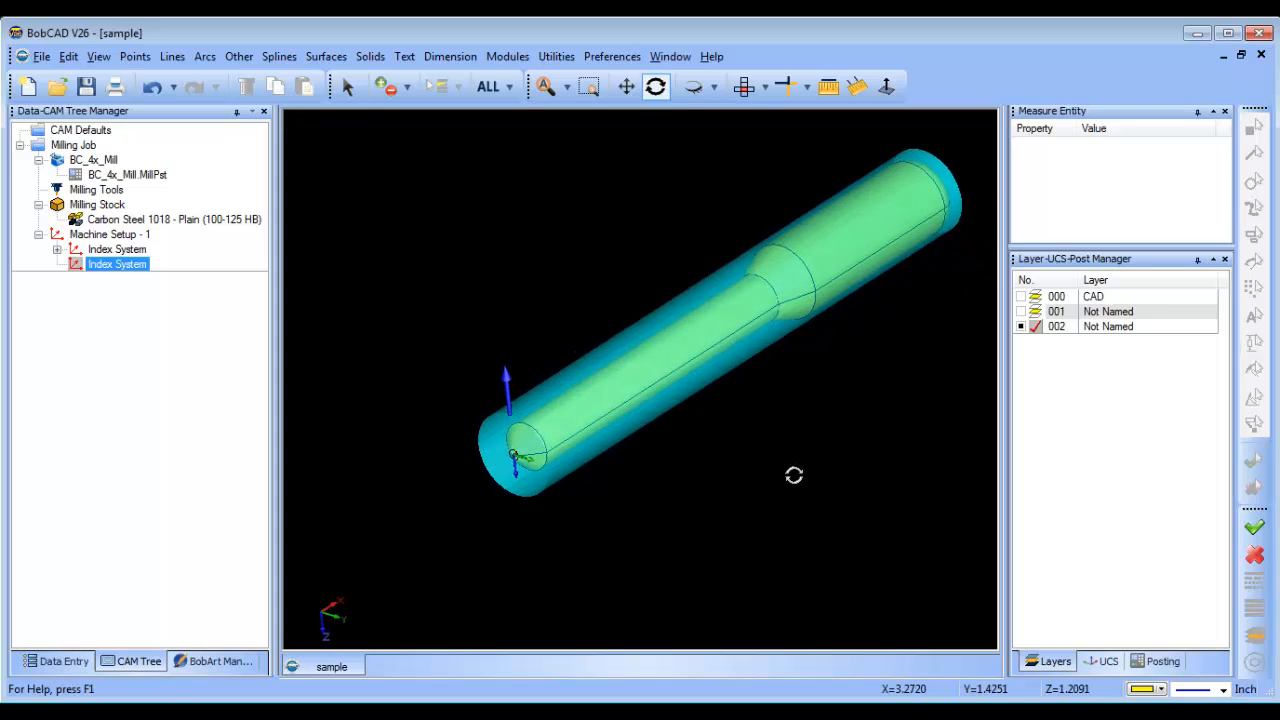
Copy the 3 Axis feature from the first index system and paste it into the second index system.
click(57, 249)
click(138, 264)
right_click(140, 264)
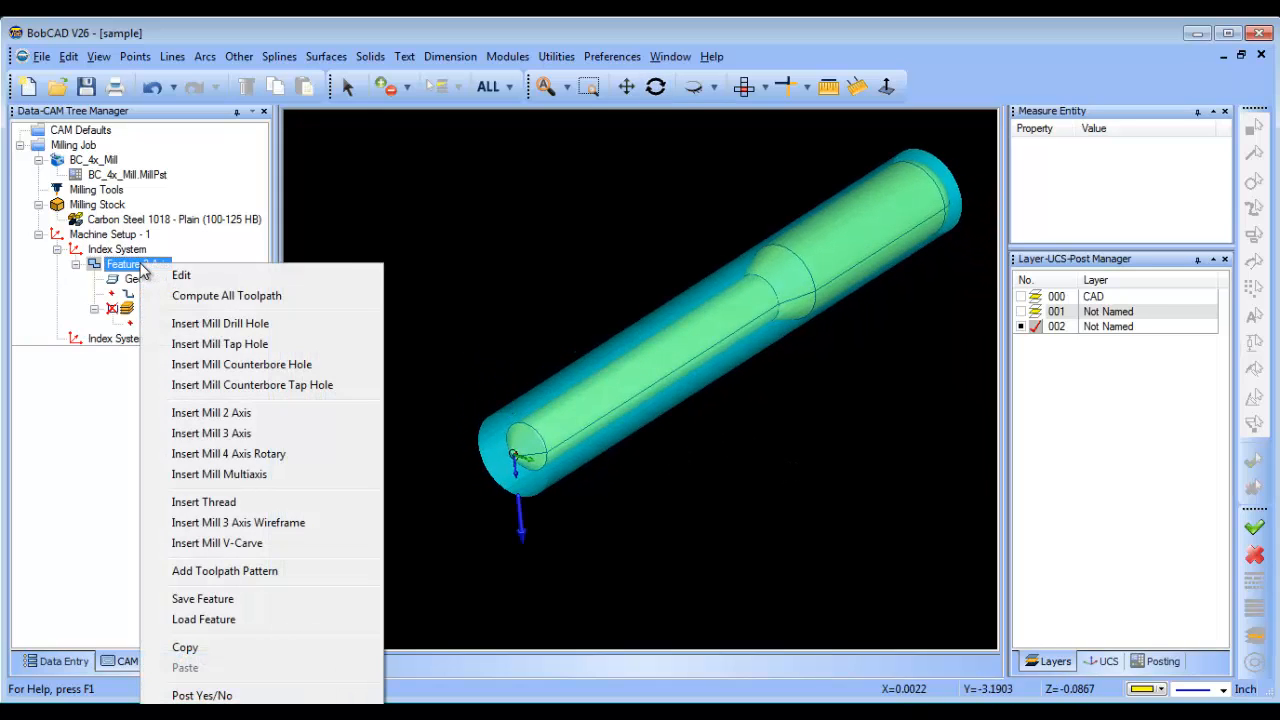
click(238, 648)
click(110, 339)
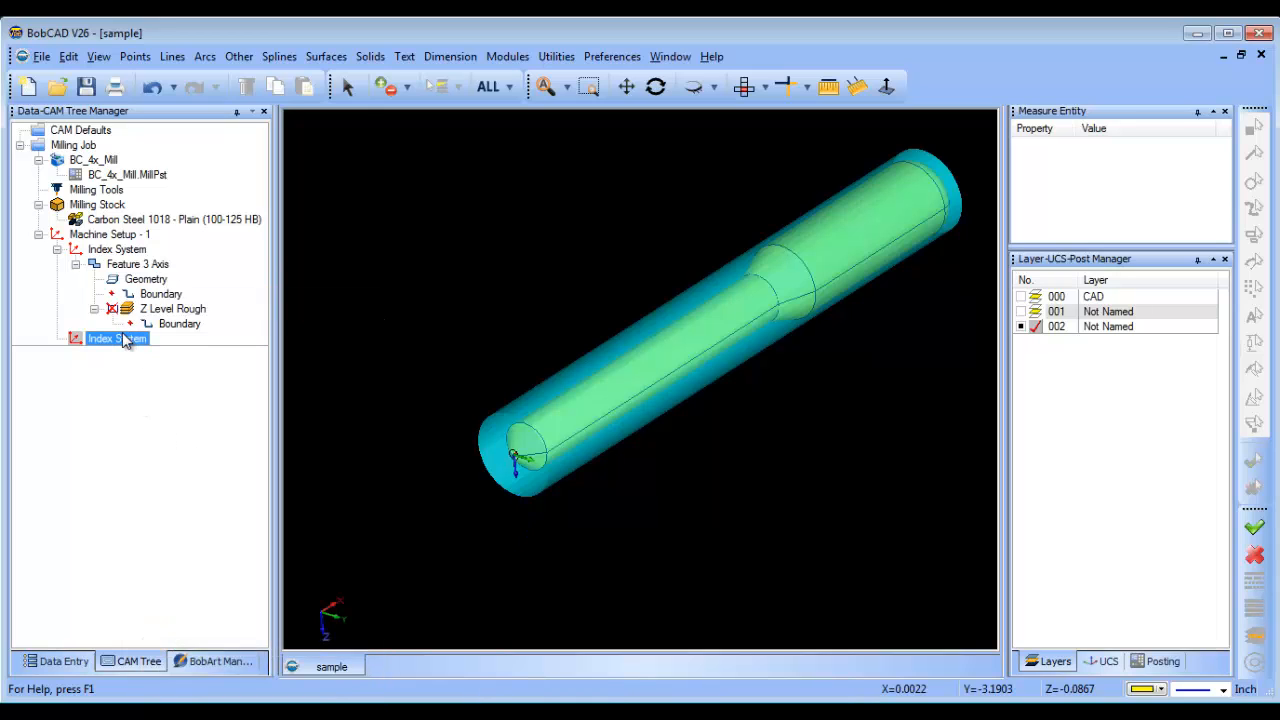
right_click(122, 338)
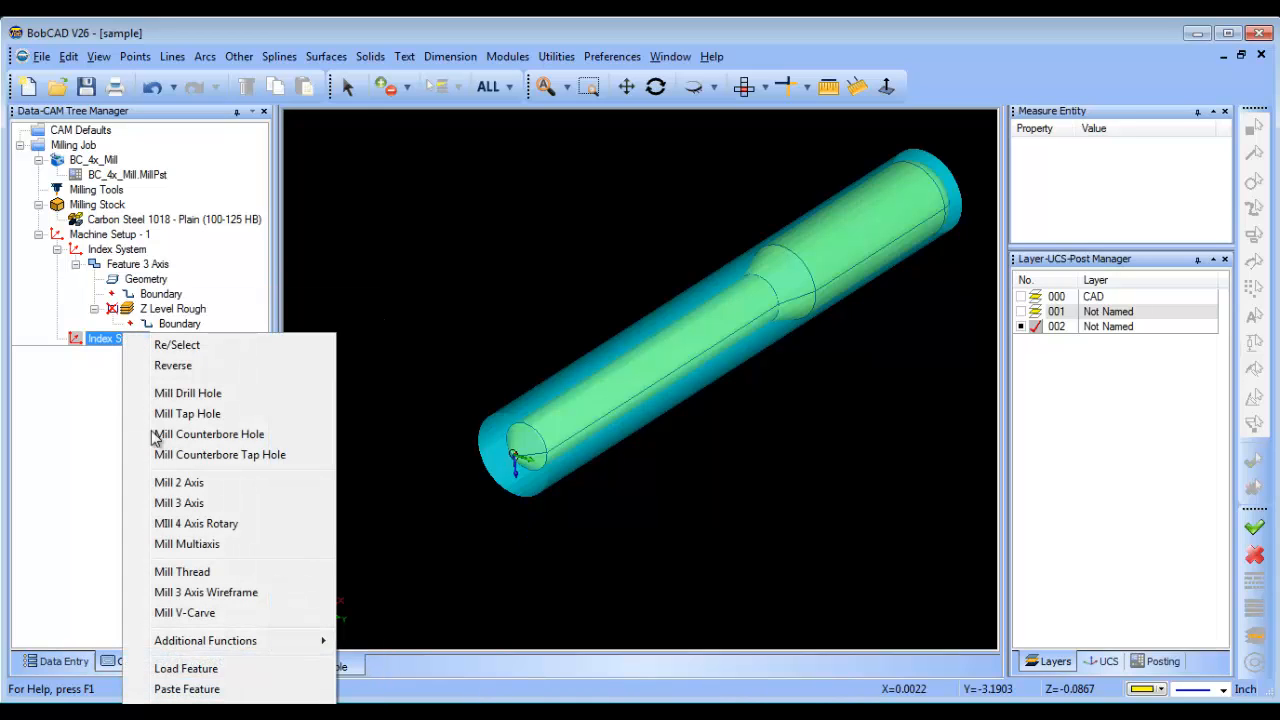
click(232, 691)
Reselect the geometry of the pasted 3 Axis feature, using the entire shaft.
click(160, 368)
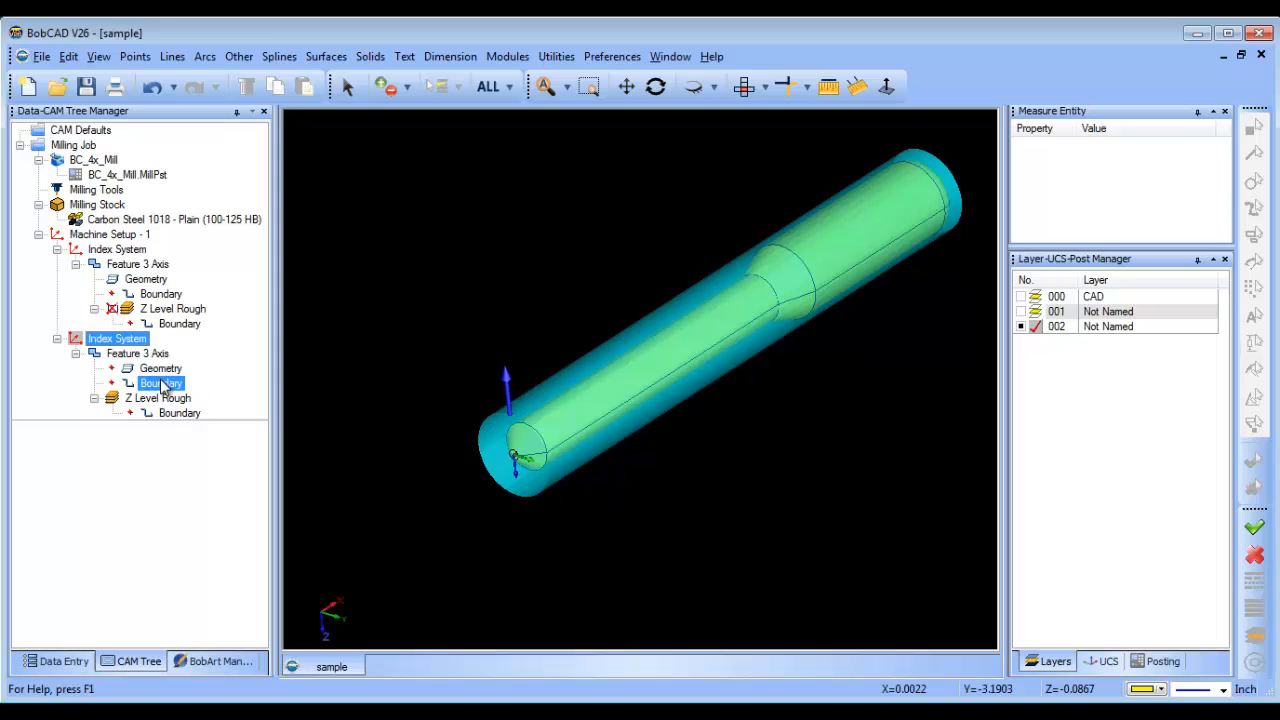
right_click(165, 368)
click(212, 381)
click(487, 88)
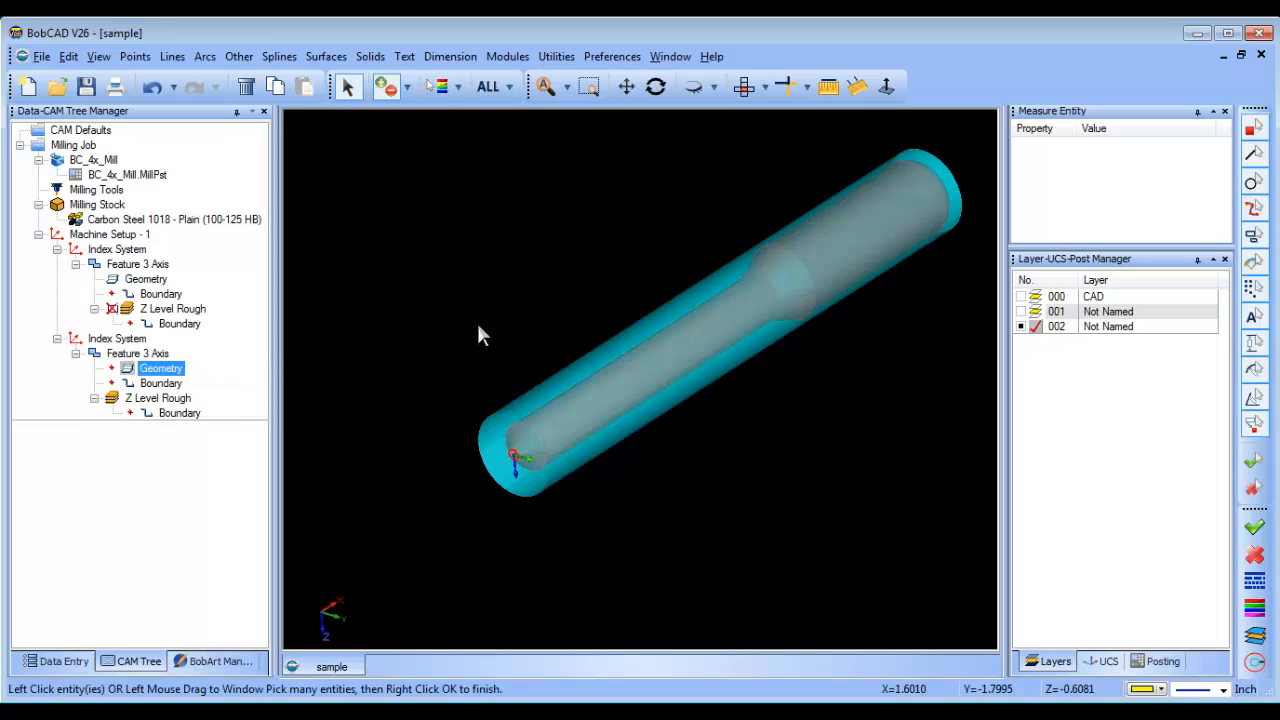
right_click(477, 323)
Compute the Z Level Rough toolpath of the second index system.
click(155, 398)
right_click(152, 398)
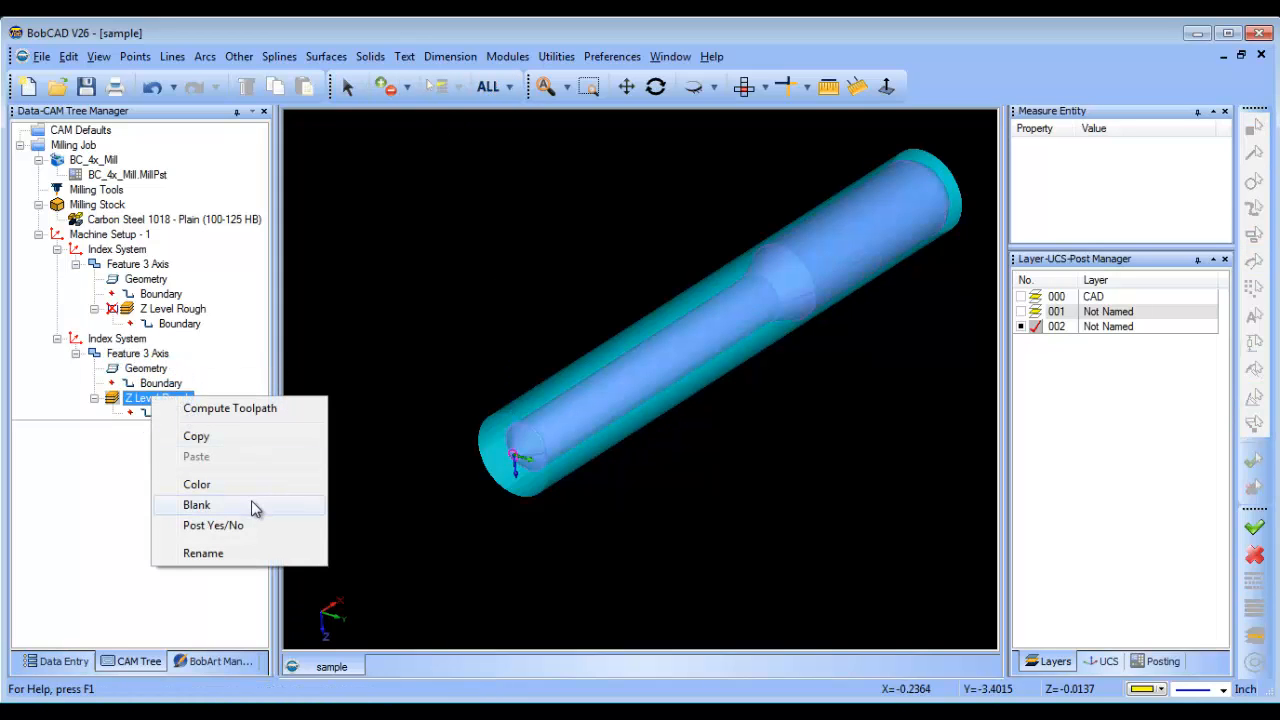
click(255, 408)
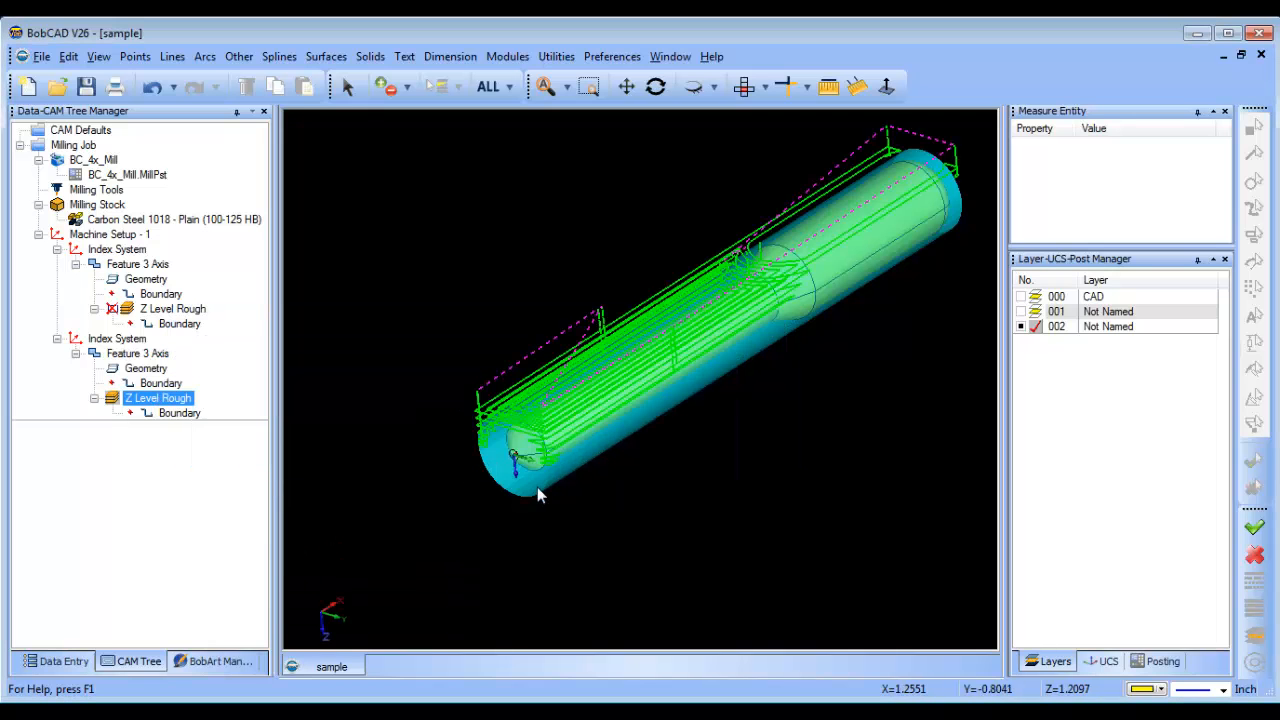
mouse_move(750, 412)
middle_down()
mouse_move(719, 427)
mouse_move(757, 419)
mouse_move(748, 407)
middle_up()
Unblank the first index system's Z Level Rough toolpath and collapse both index systems in the tree.
click(172, 323)
click(162, 309)
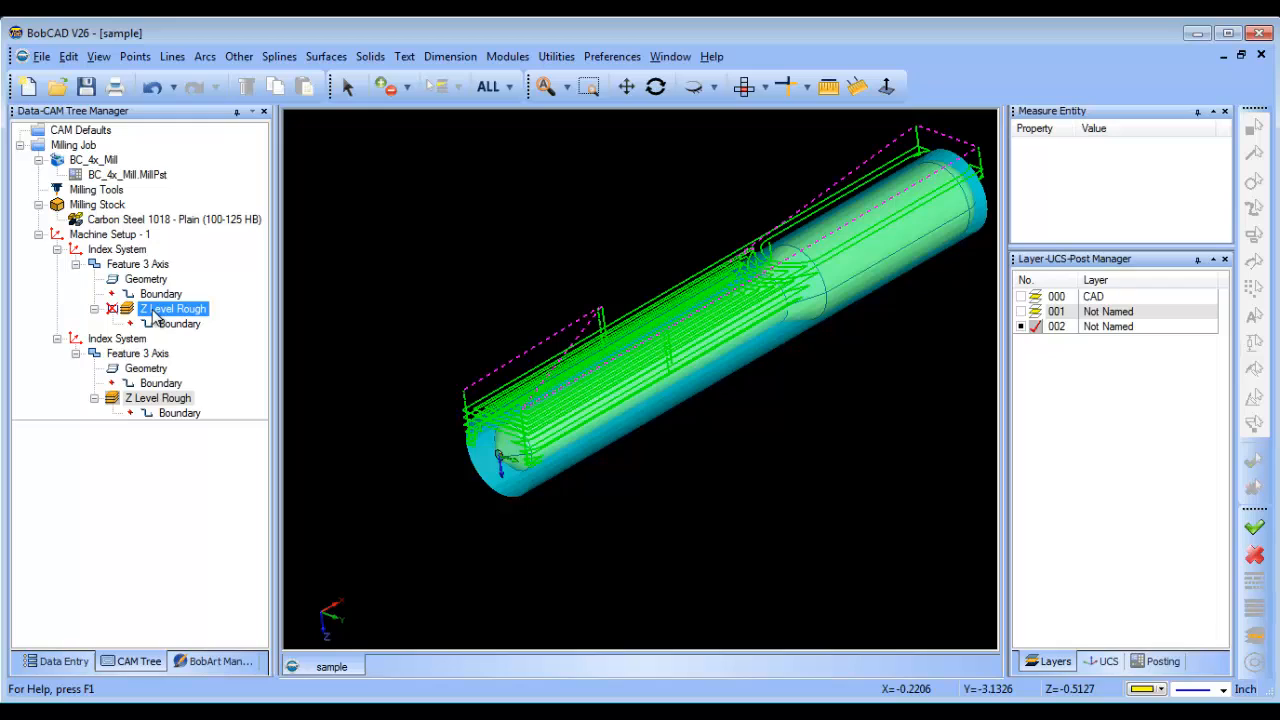
right_click(155, 317)
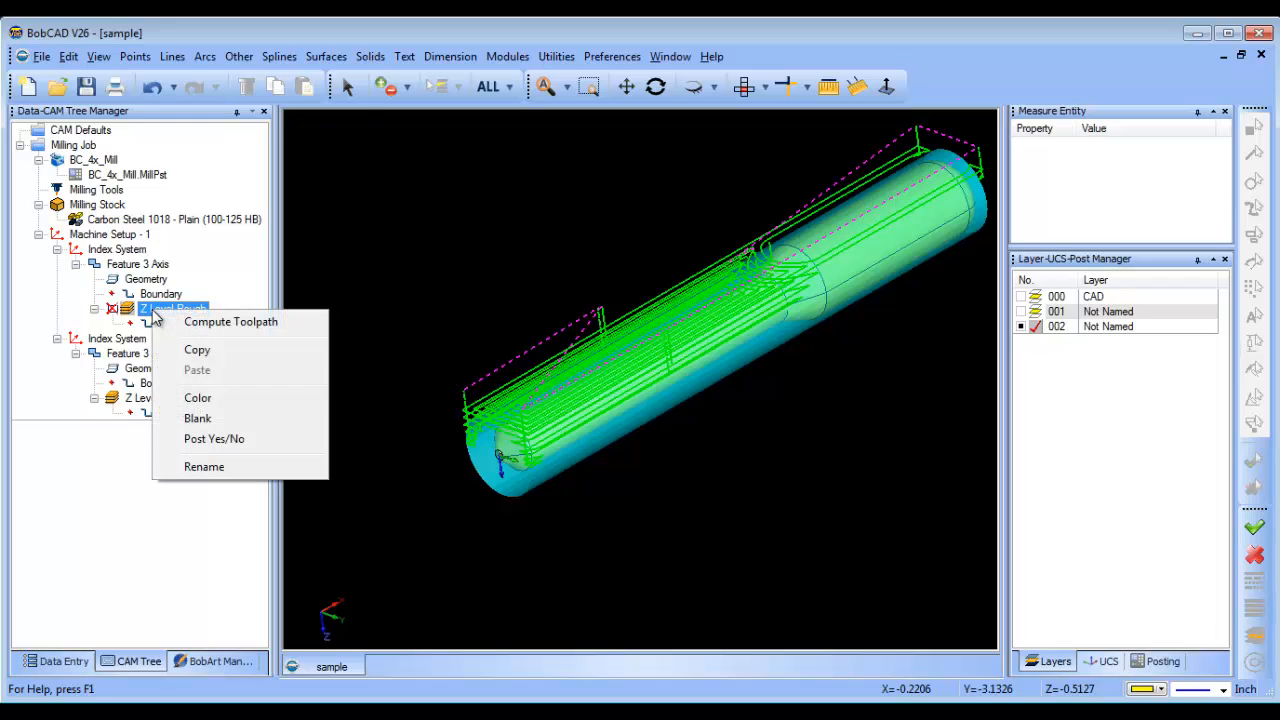
click(224, 420)
middle_drag(831, 435, 675, 458)
click(57, 249)
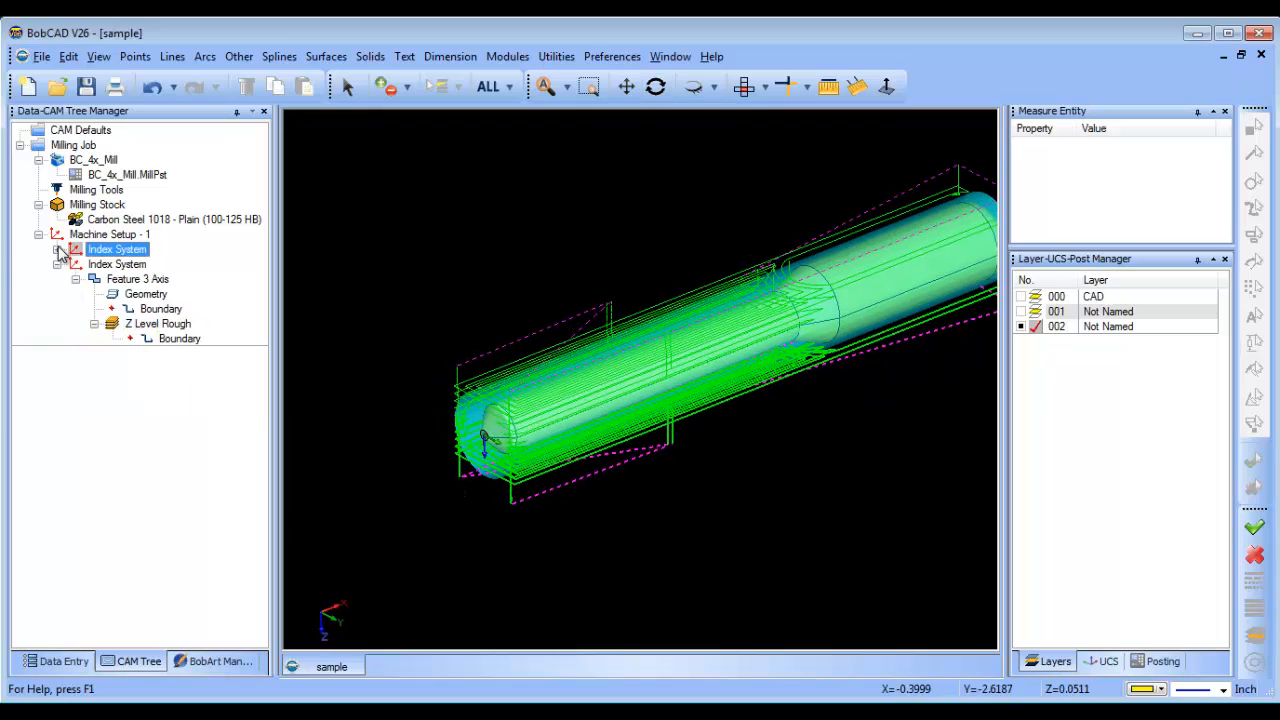
click(57, 264)
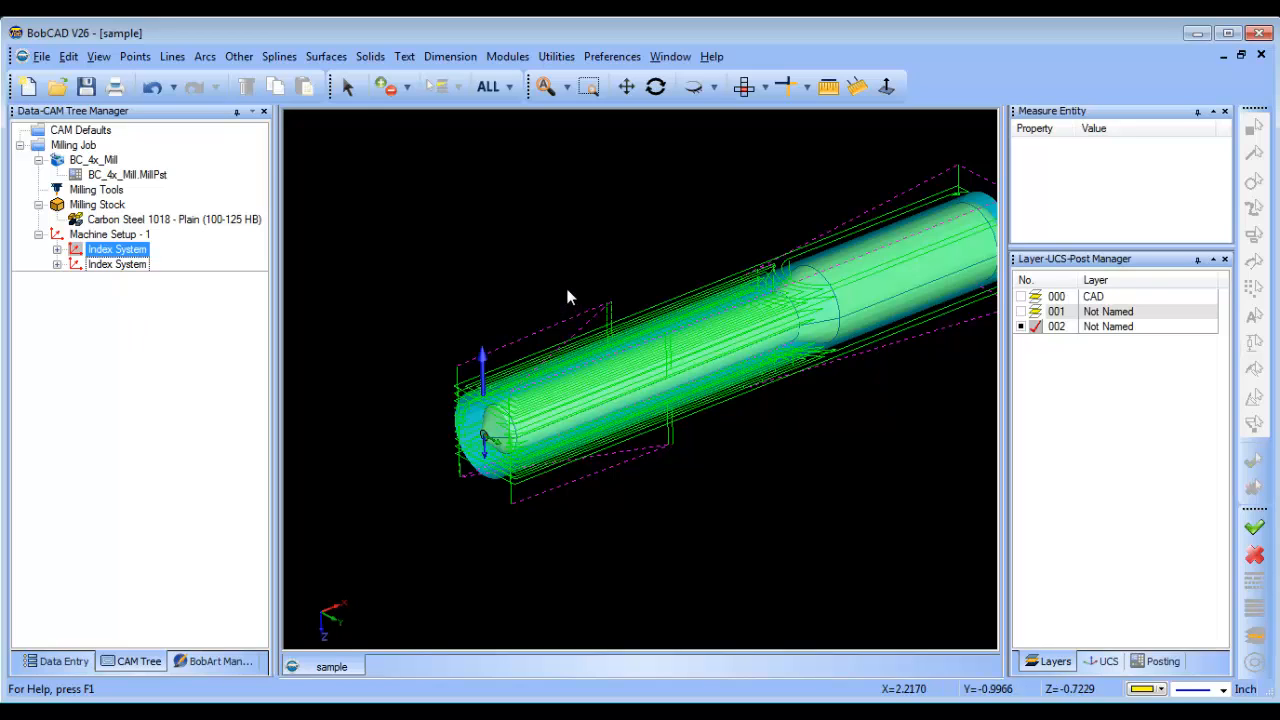
Launch the mill simulation of the job and switch its view to Workpiece Focus.
scroll(630, 279, down, 2)
scroll(631, 280, down, 1)
middle_drag(670, 285, 597, 284)
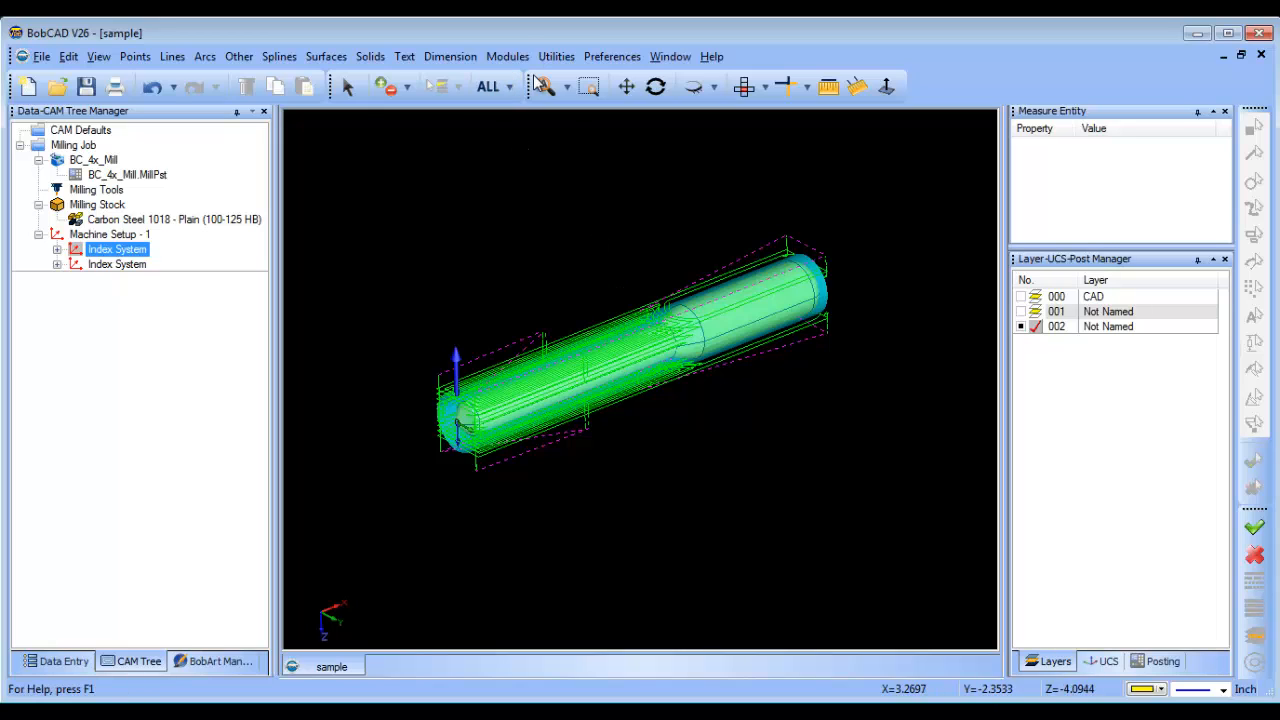
click(512, 60)
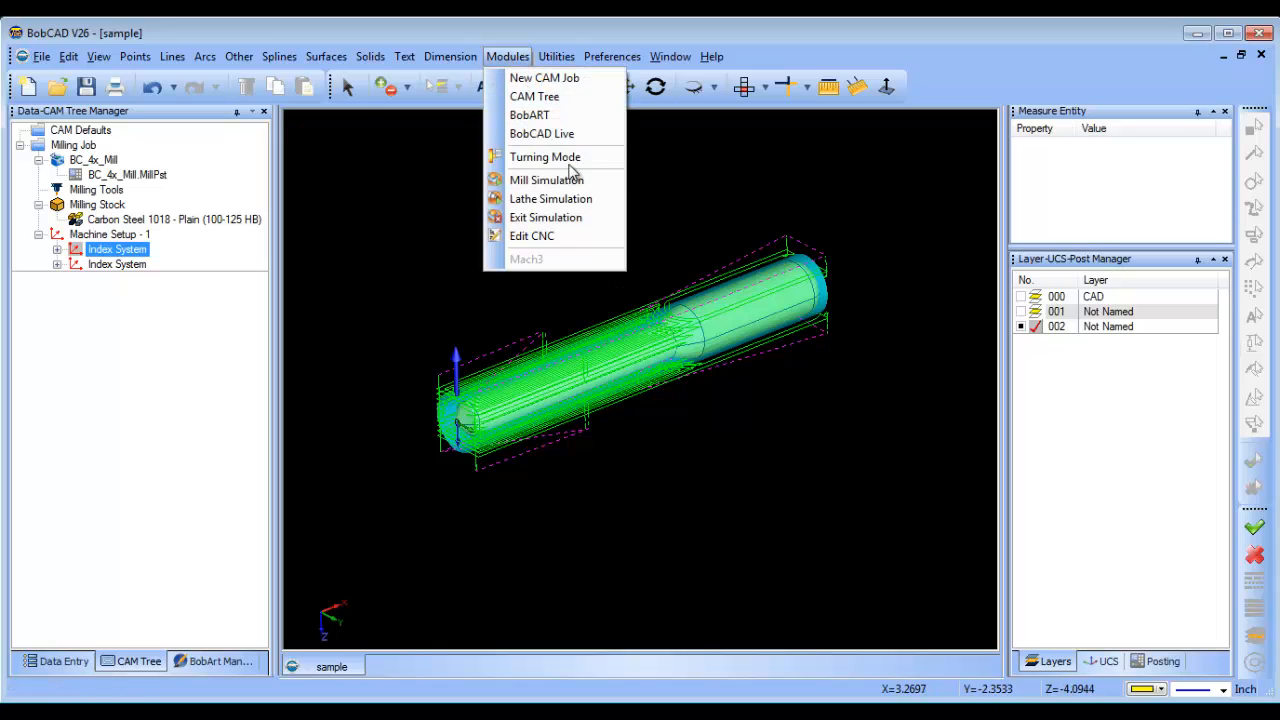
click(584, 182)
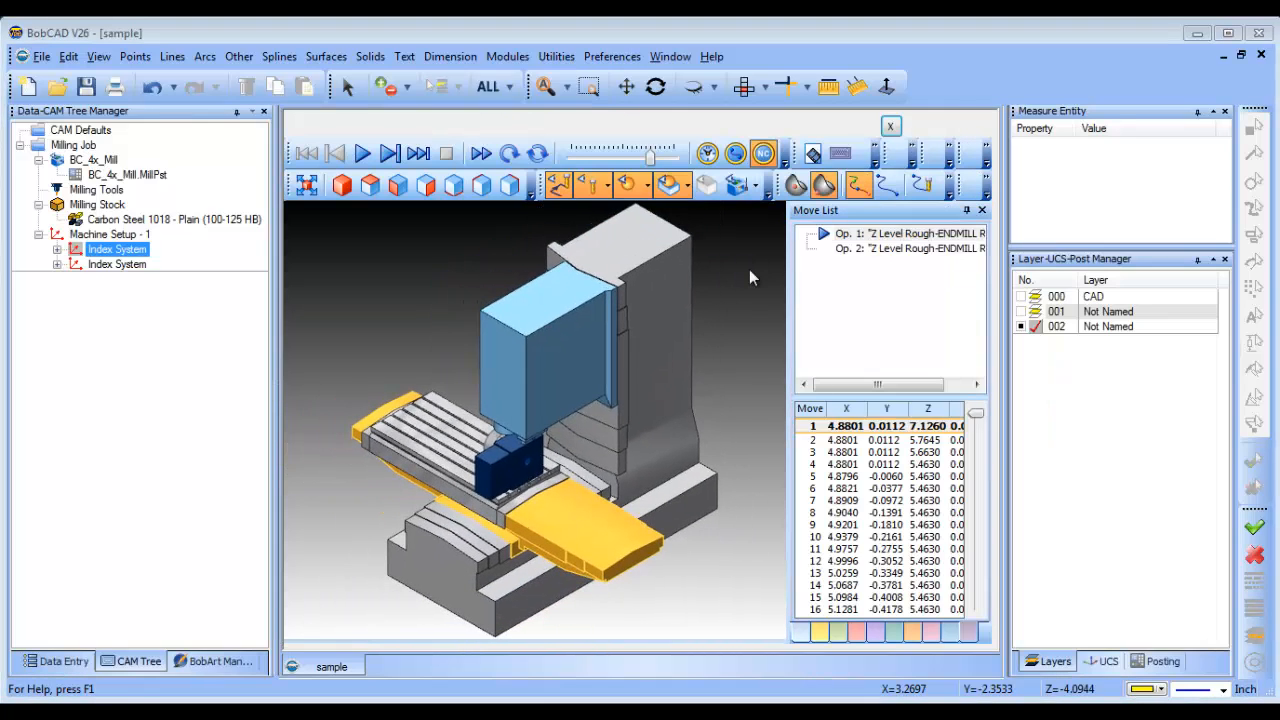
click(913, 155)
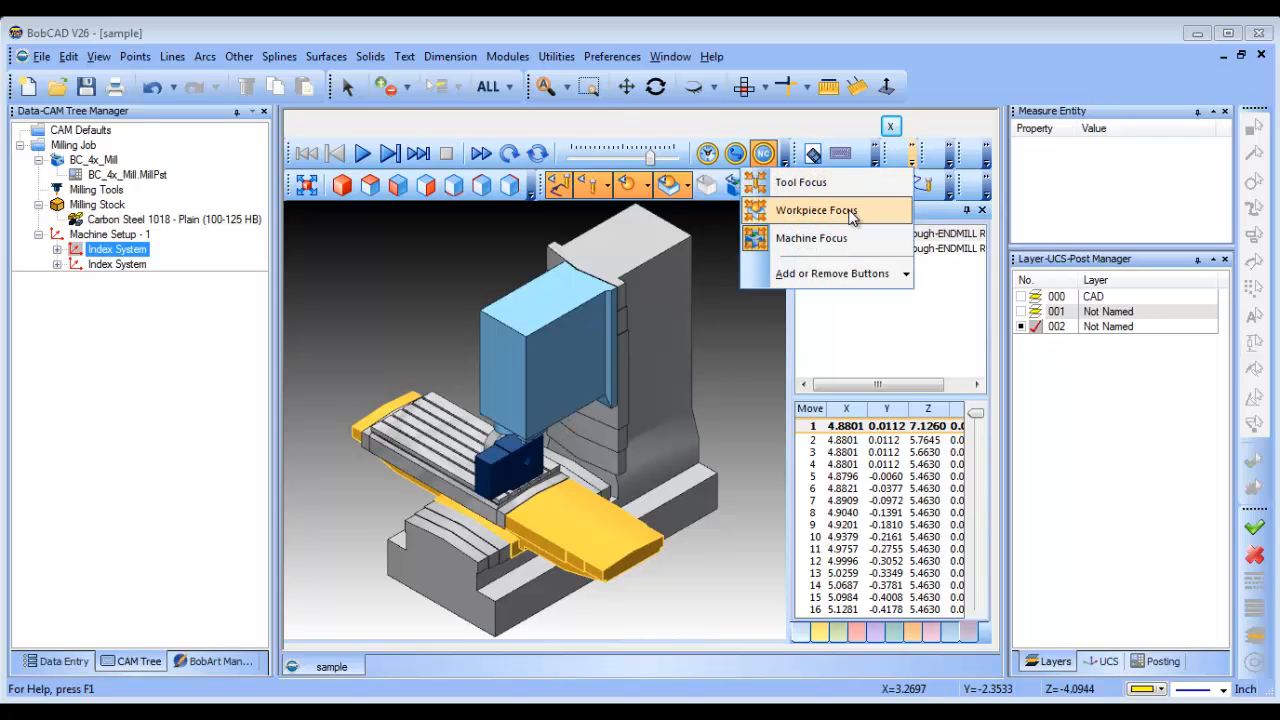
click(857, 210)
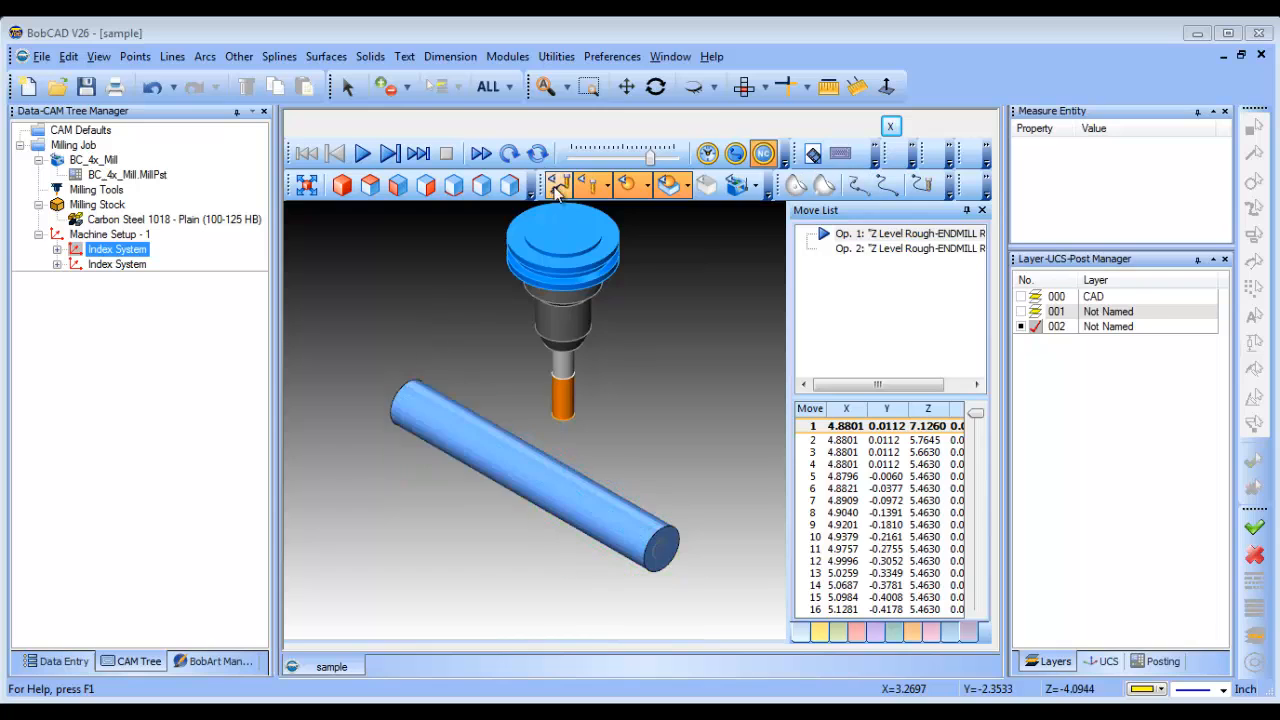
Slow down the simulation speed and run both Z Level Rough operations to the end, examining the cut shaft stock.
middle_drag(489, 523, 594, 554)
scroll(591, 517, up, 1)
scroll(591, 517, down, 3)
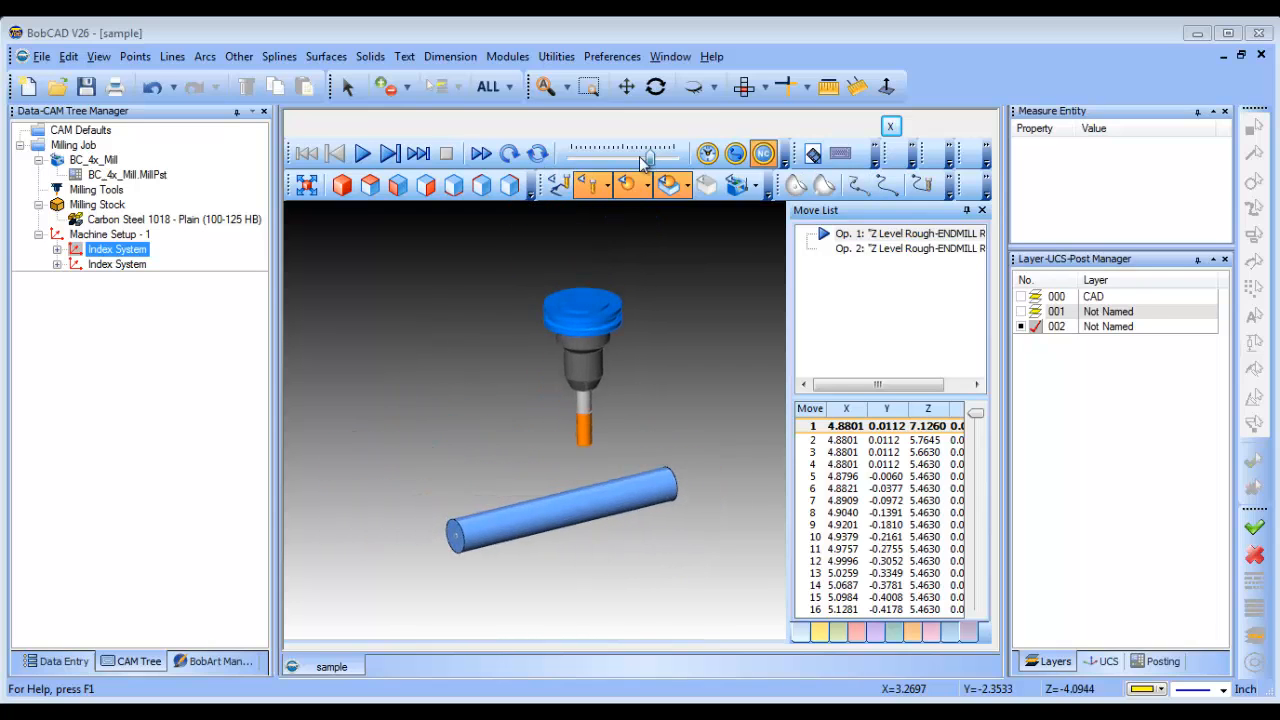
drag(639, 156, 607, 158)
click(362, 153)
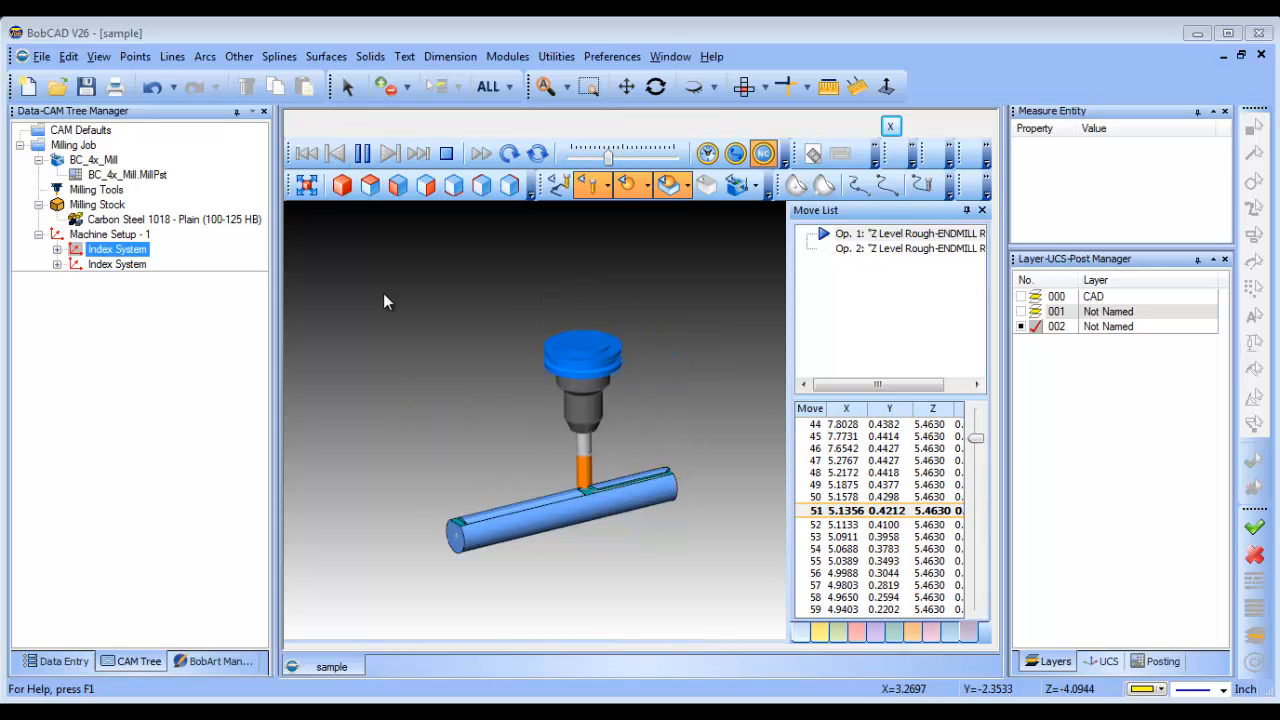
scroll(577, 565, up, 1)
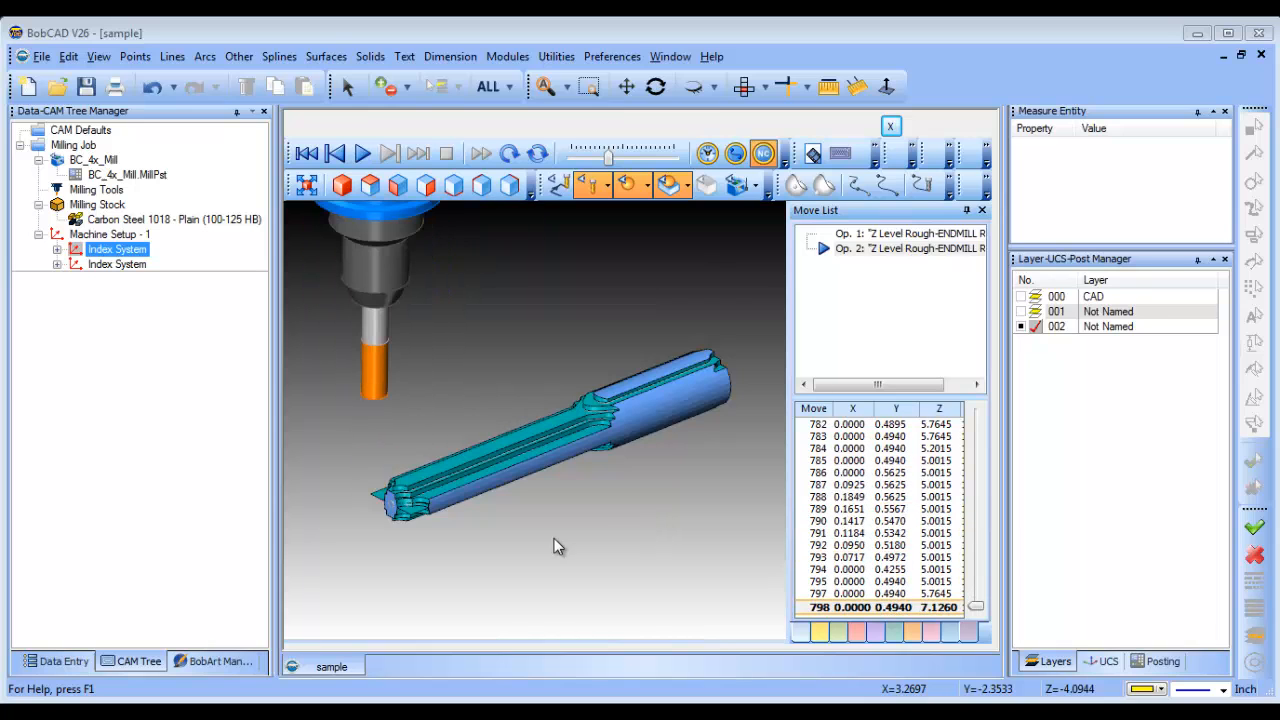
middle_drag(546, 543, 583, 550)
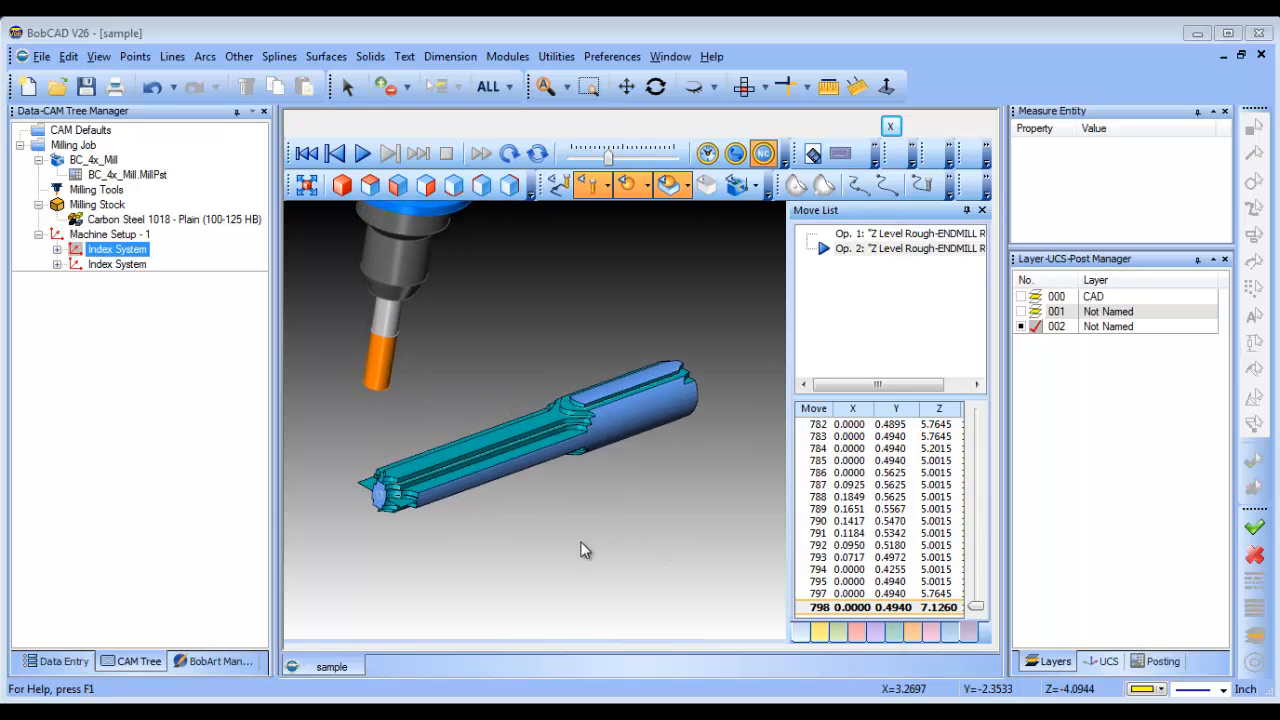